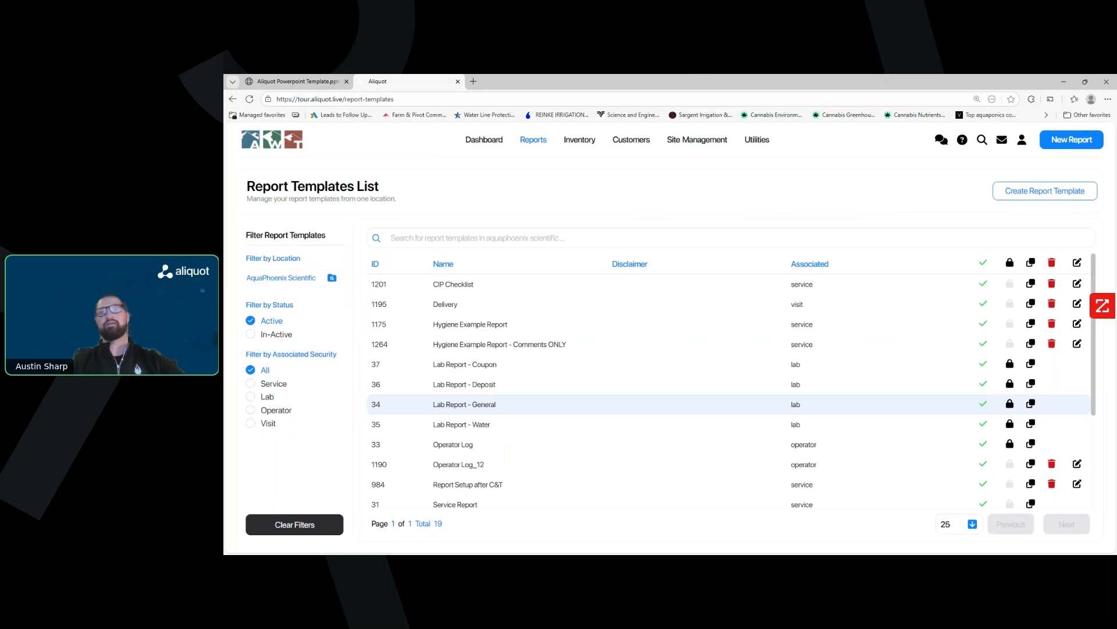
Step: Open the UPMC ST108 Service Report template for editing and look over its settings
click(595, 469)
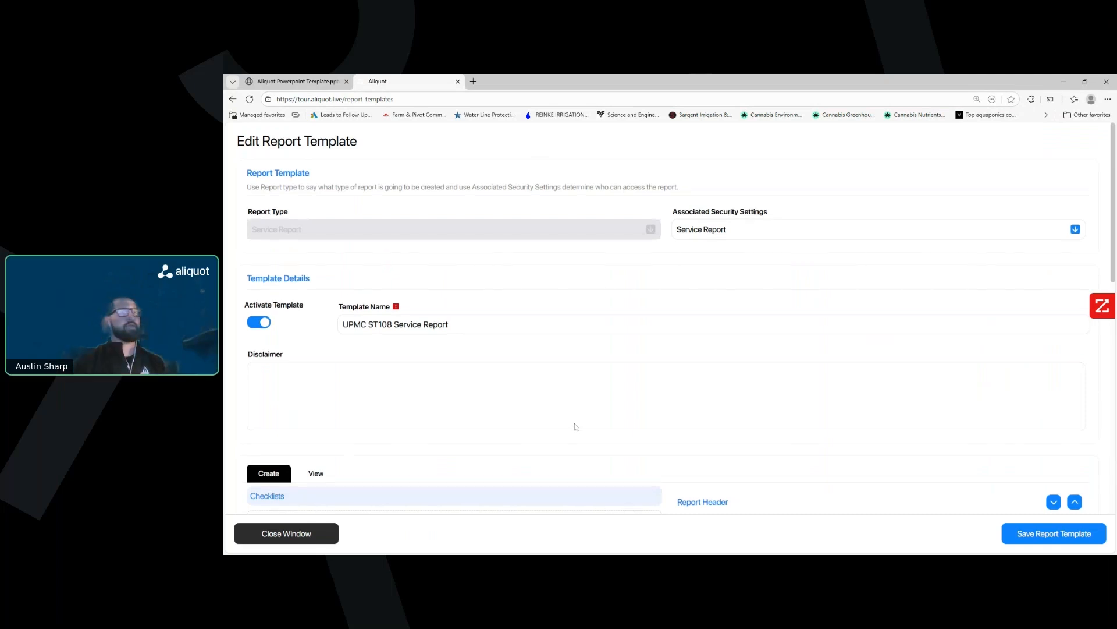
scroll(575, 427, down, 3)
scroll(575, 427, up, 3)
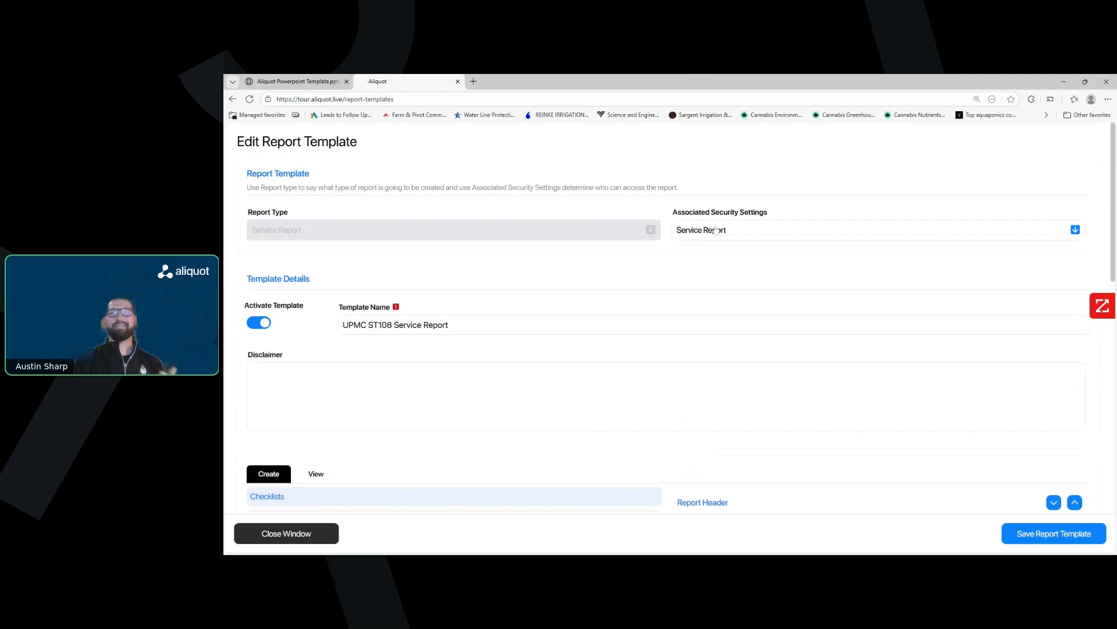
Step: Change the template name to "UPMC ST108 Service Free Change"
drag(471, 327, 425, 327)
text(Free)
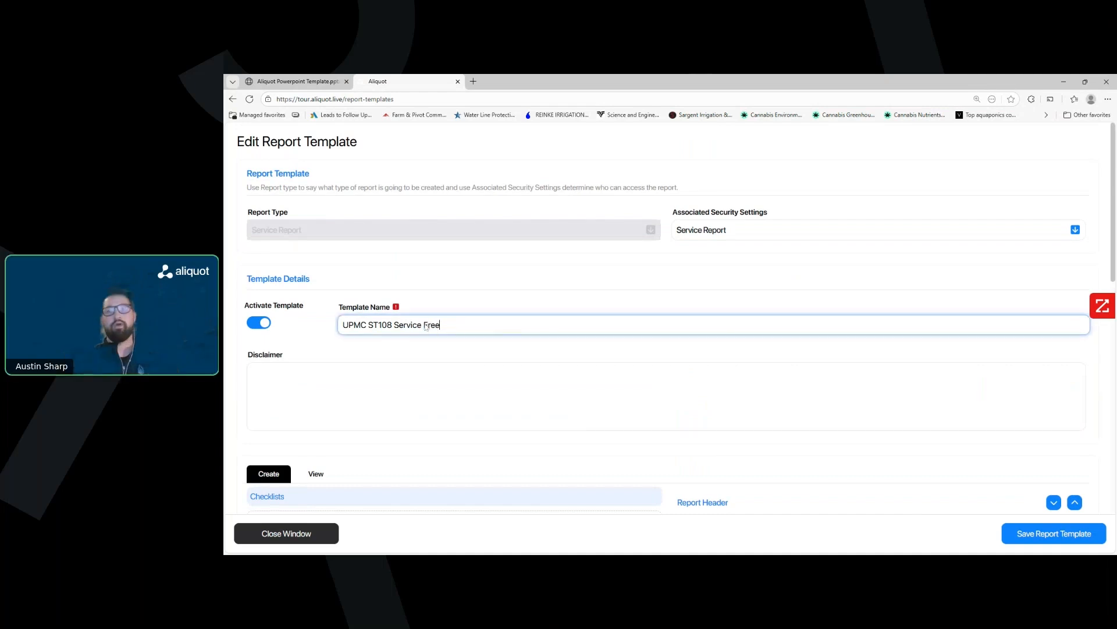
text( Change)
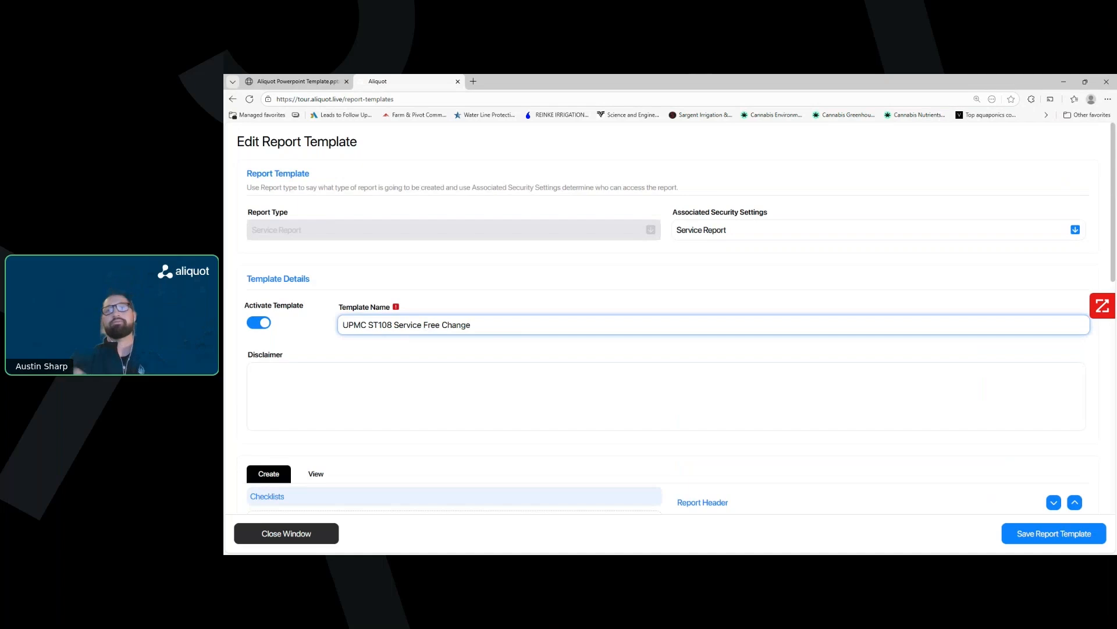
click(440, 388)
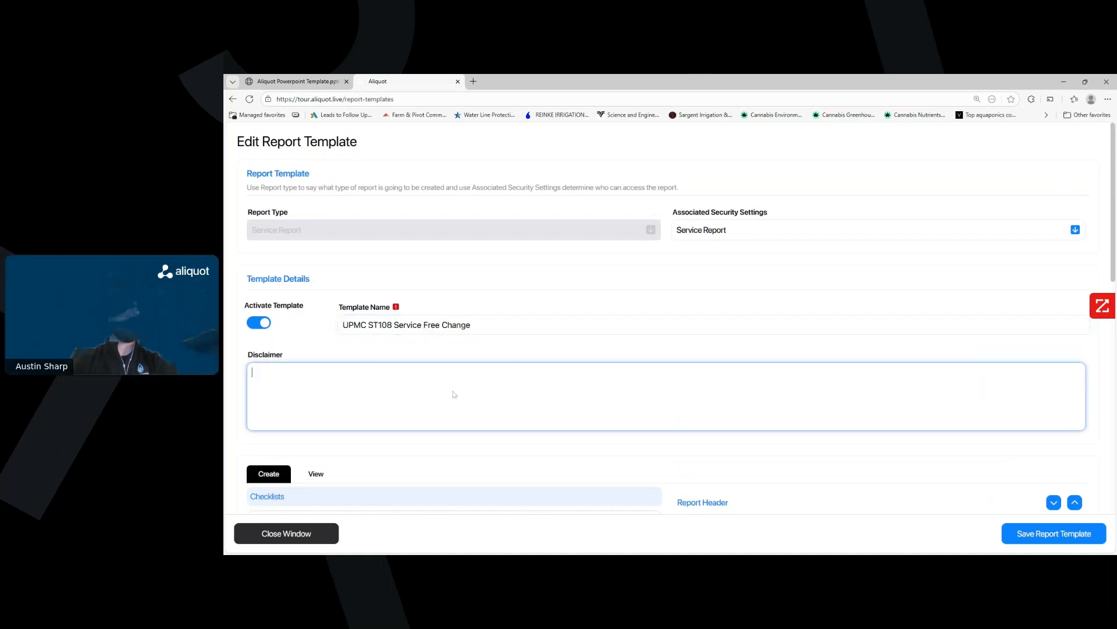
Step: Review the template details and the Associated Security Settings options, keeping Service Report selected
scroll(407, 408, down, 2)
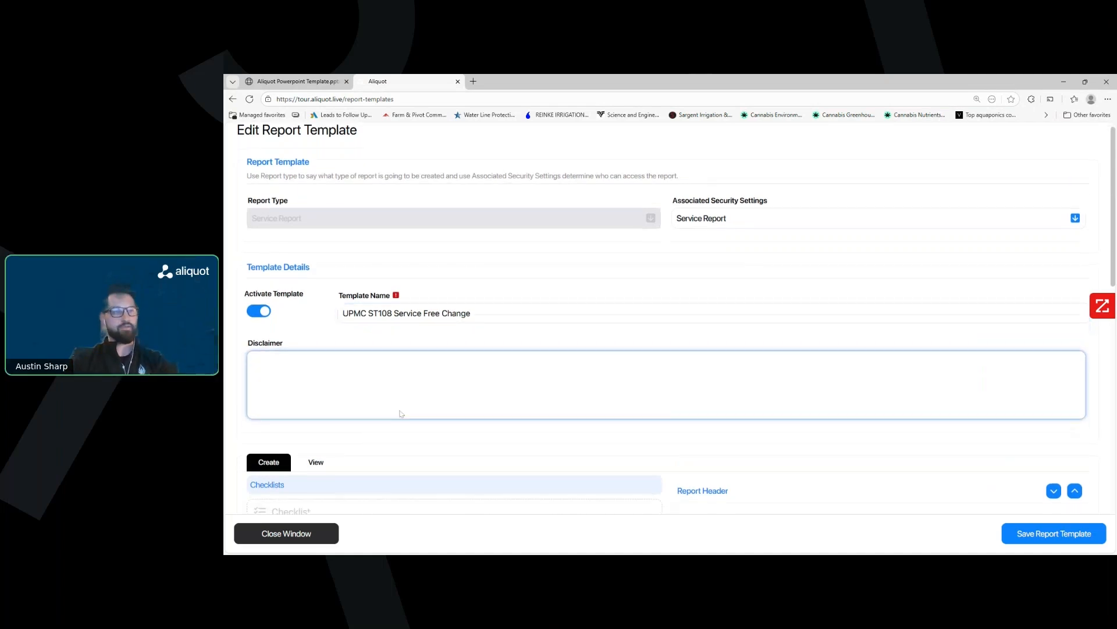
scroll(407, 415, down, 1)
scroll(501, 421, up, 1)
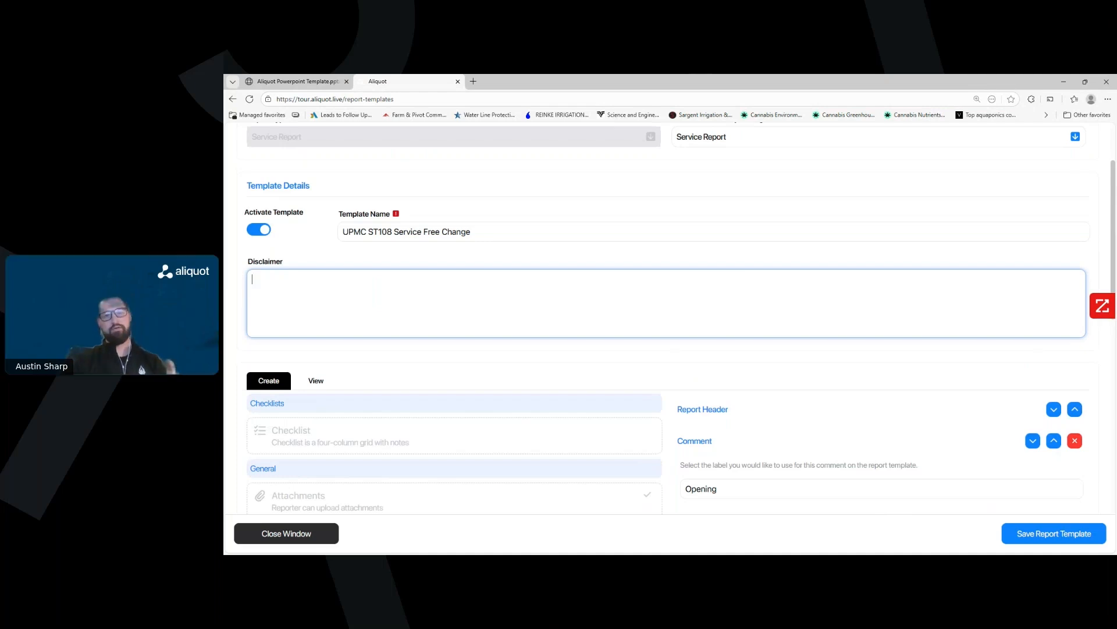
scroll(527, 418, up, 2)
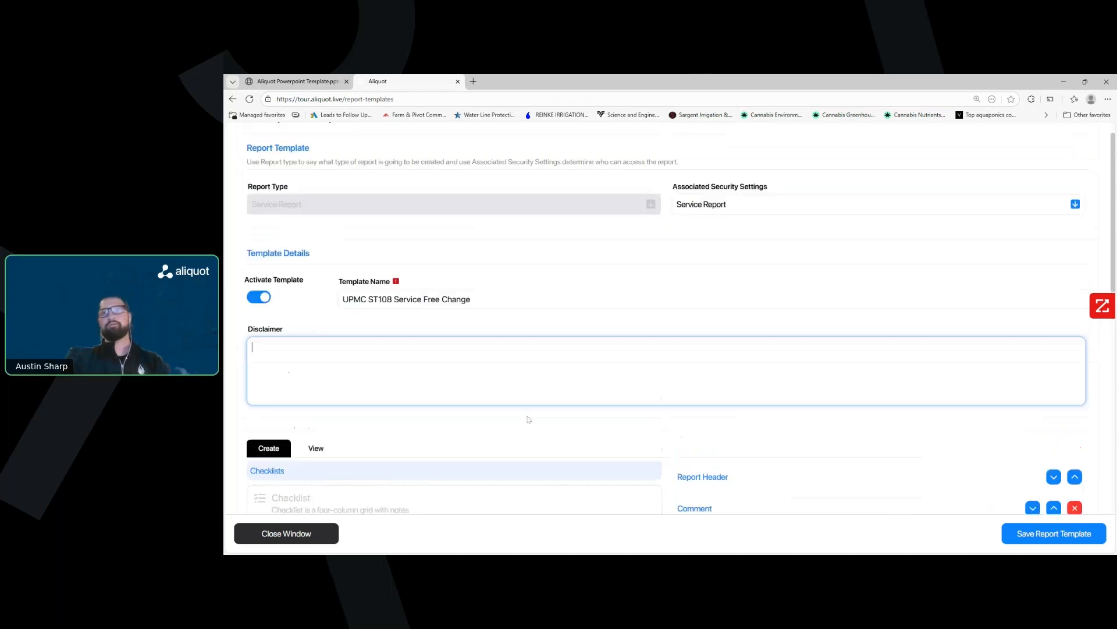
click(757, 238)
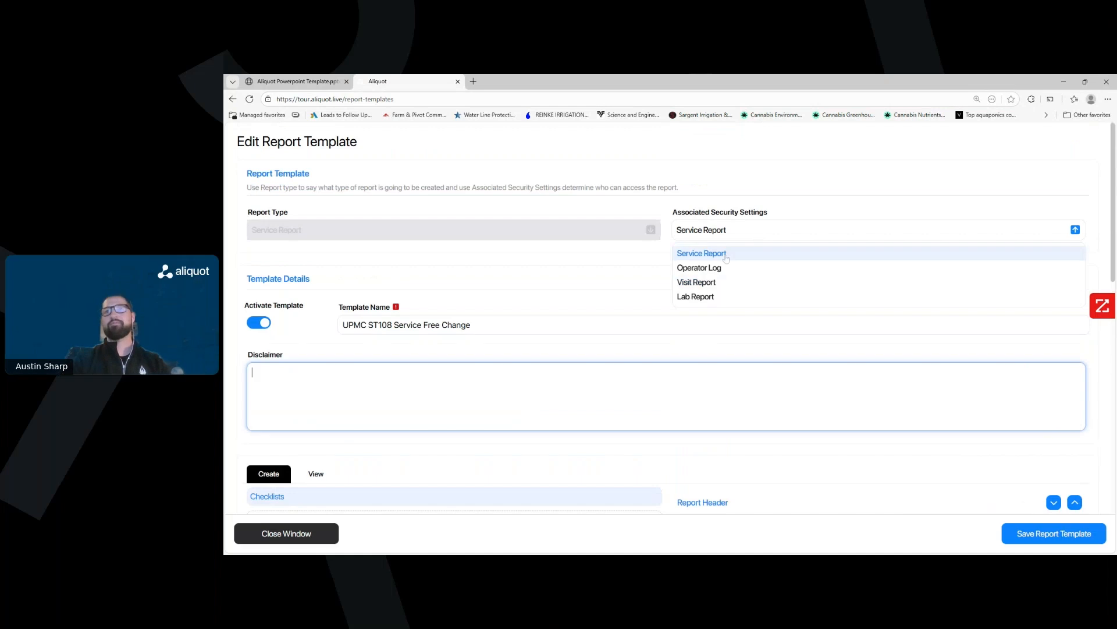
click(684, 254)
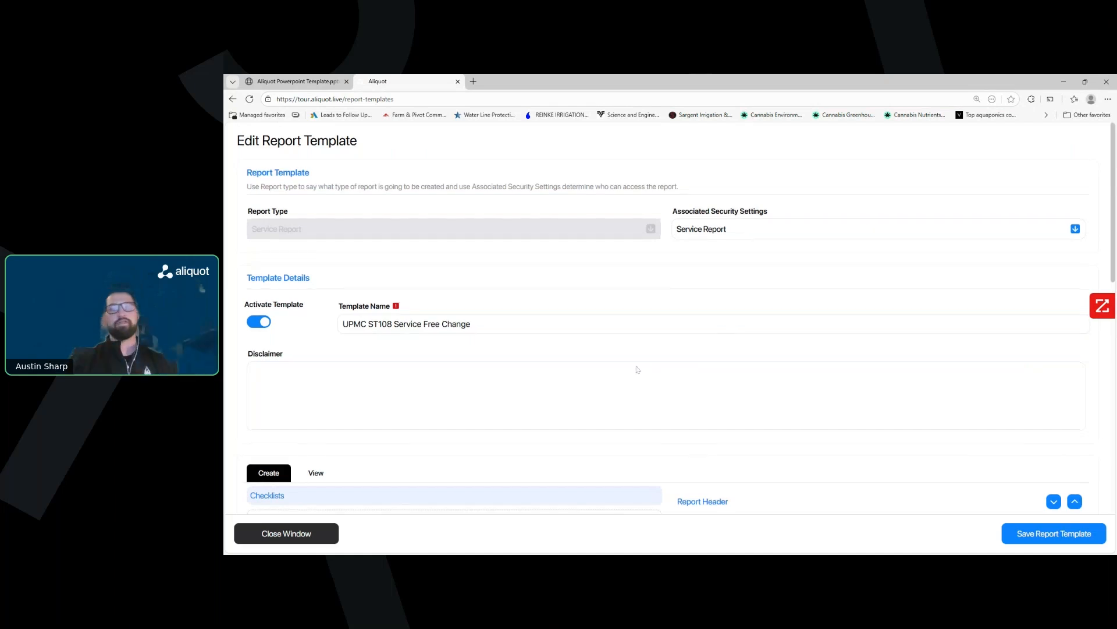
Step: Examine the sections that make up the report layout, including the label of the first comment section
scroll(636, 368, down, 10)
scroll(753, 367, up, 2)
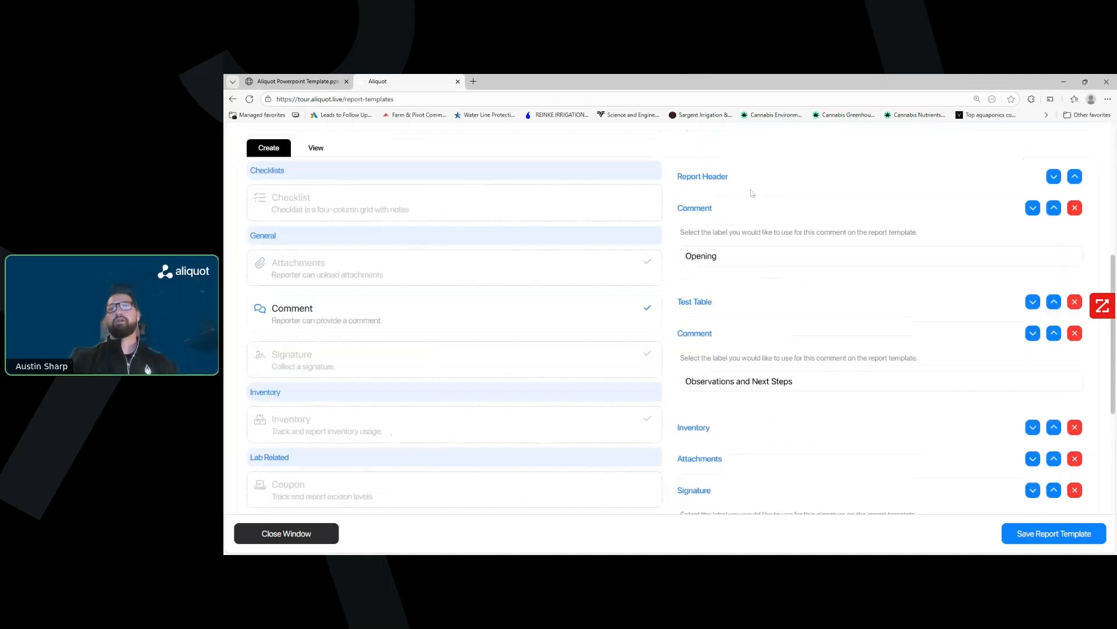
scroll(735, 192, up, 2)
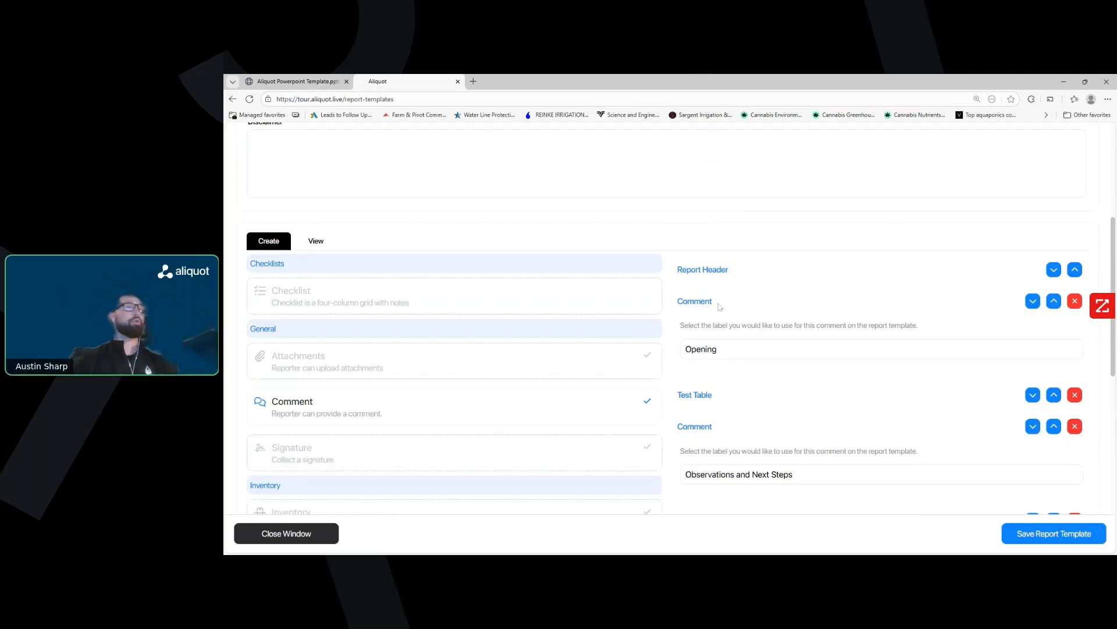
click(703, 349)
double_click(703, 349)
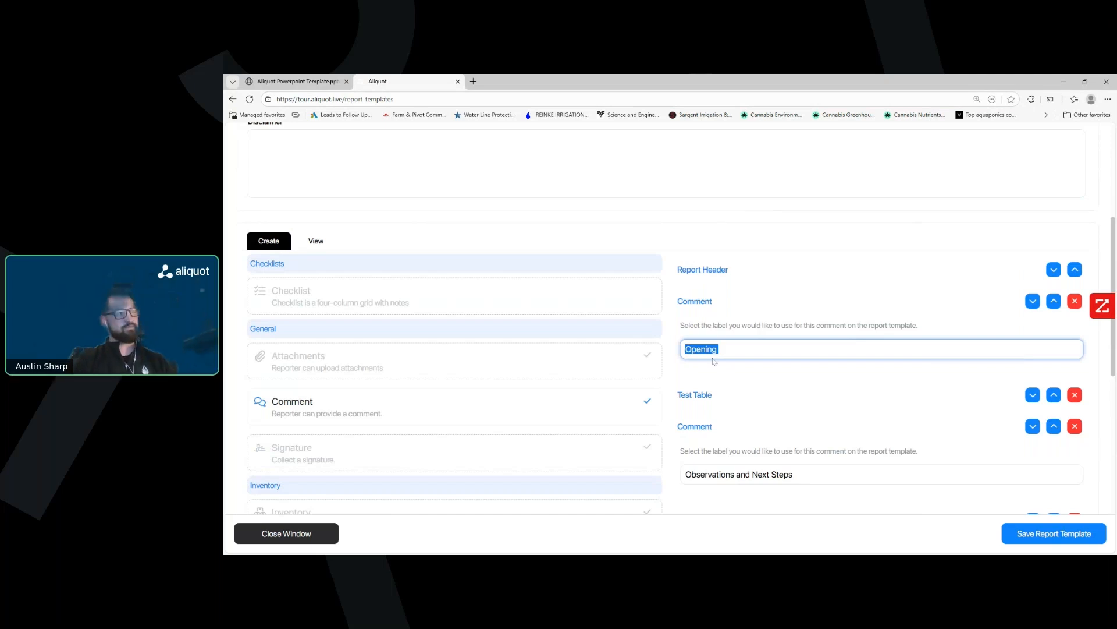
click(729, 423)
scroll(729, 423, down, 2)
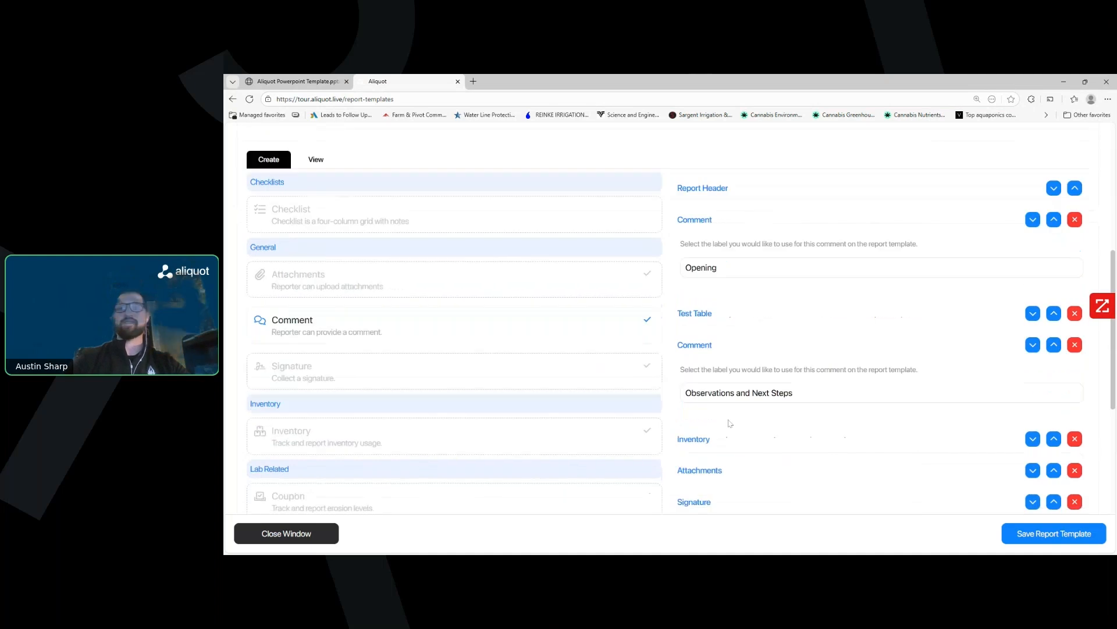
Step: Move the Attachments section above Inventory in the report layout and restore the original order
scroll(730, 423, down, 1)
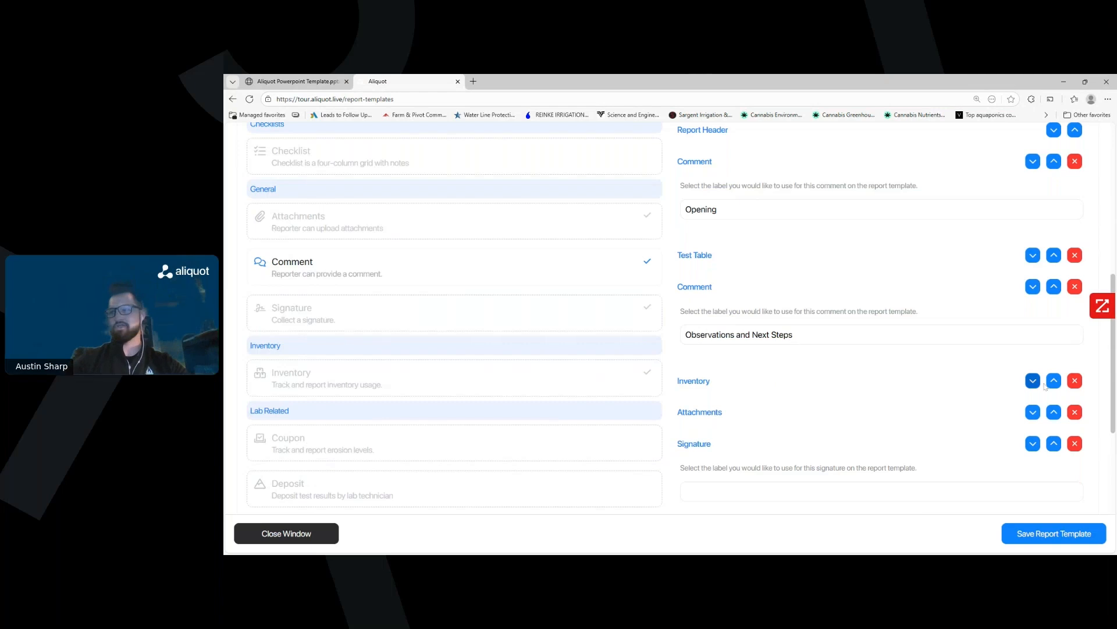
click(1054, 413)
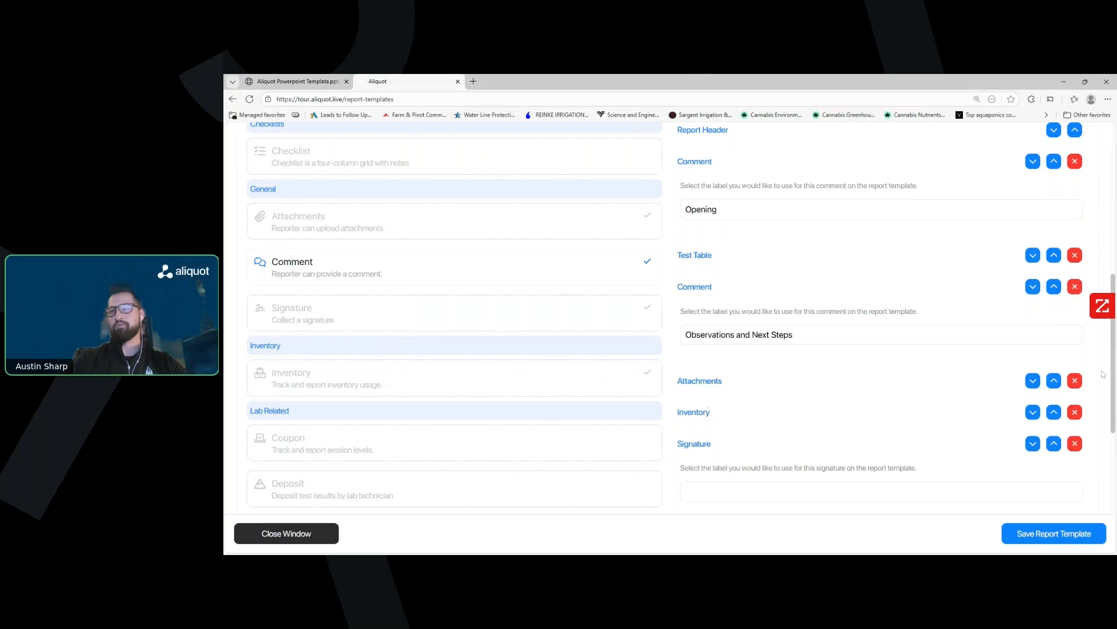
click(1033, 381)
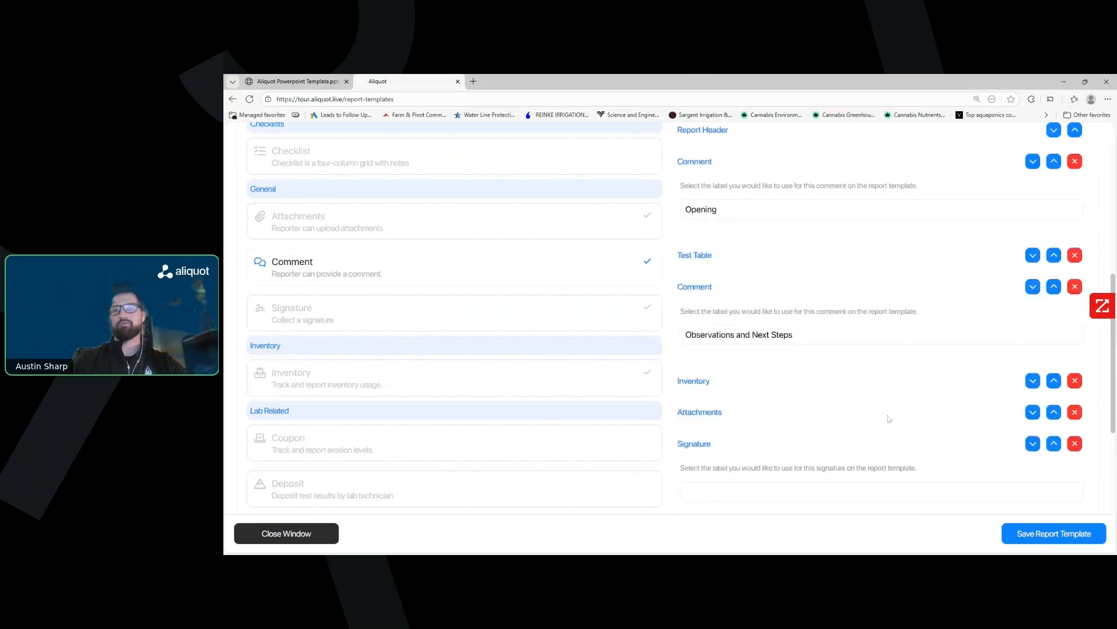
Step: Review the building blocks available for the template, from Checklists to Surveys, and close the template without saving
scroll(864, 379, up, 2)
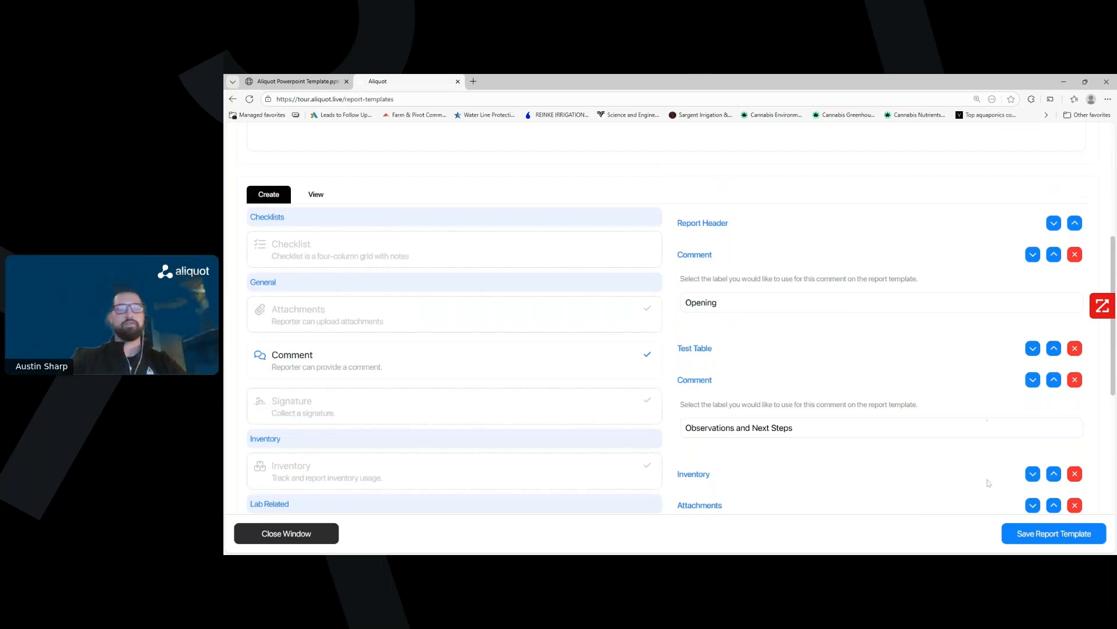
scroll(501, 433, down, 2)
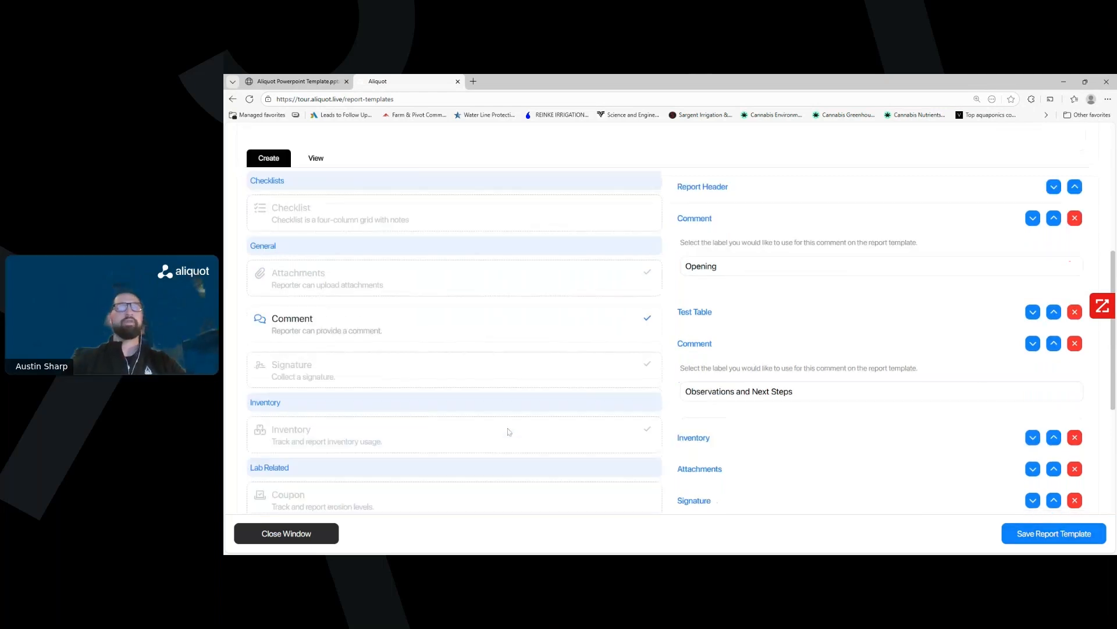
scroll(470, 437, down, 1)
scroll(452, 449, down, 3)
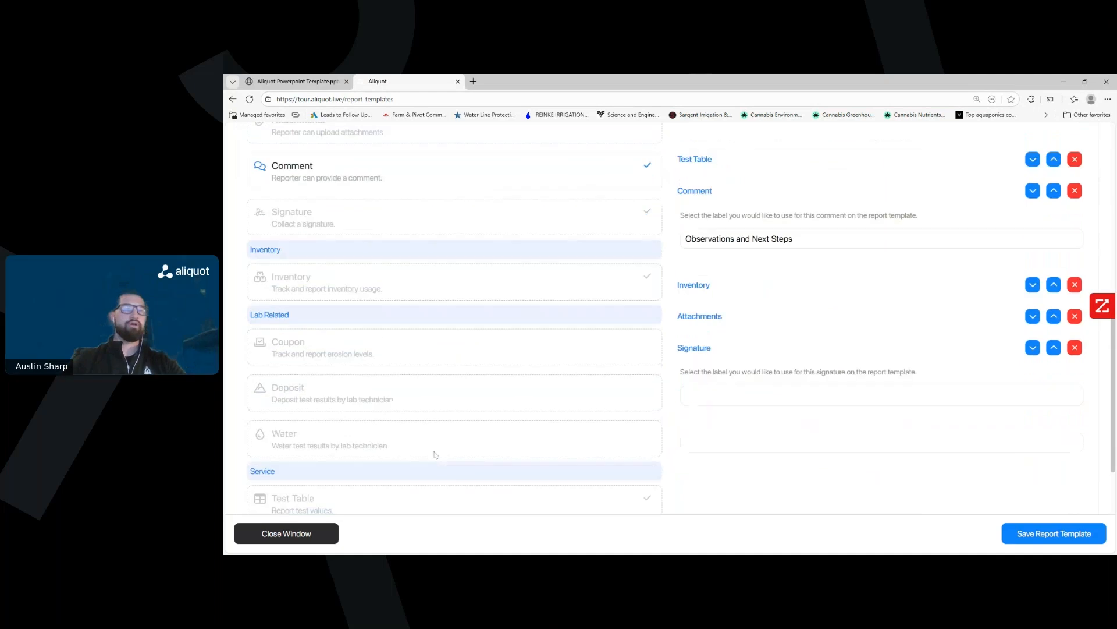
scroll(372, 488, up, 5)
scroll(373, 487, up, 1)
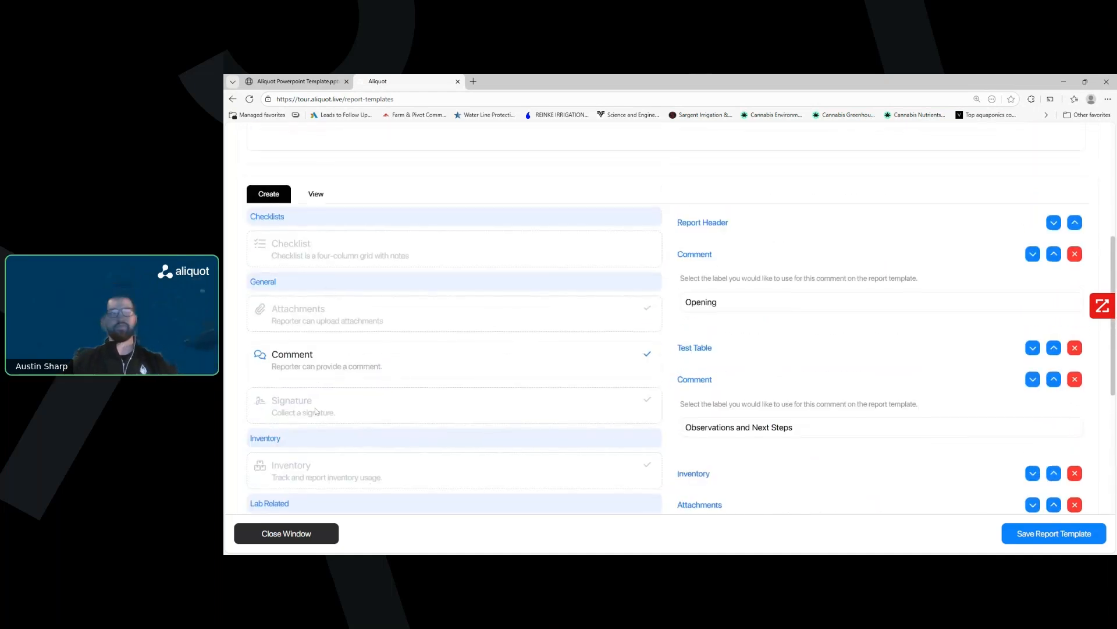
scroll(315, 402, down, 5)
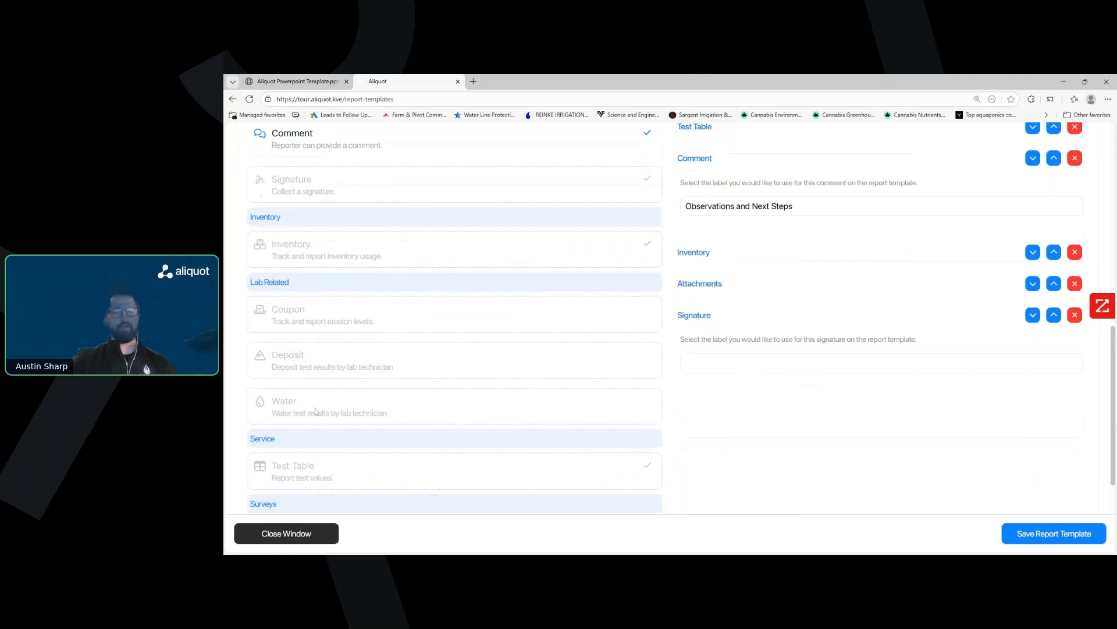
scroll(315, 411, down, 2)
scroll(315, 410, up, 4)
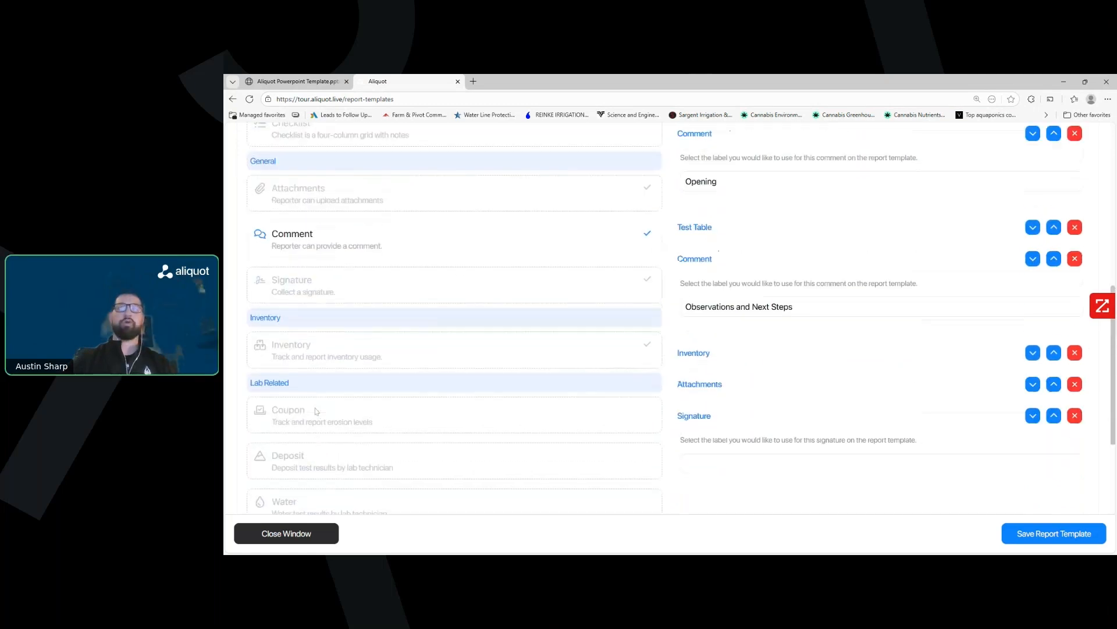
click(291, 532)
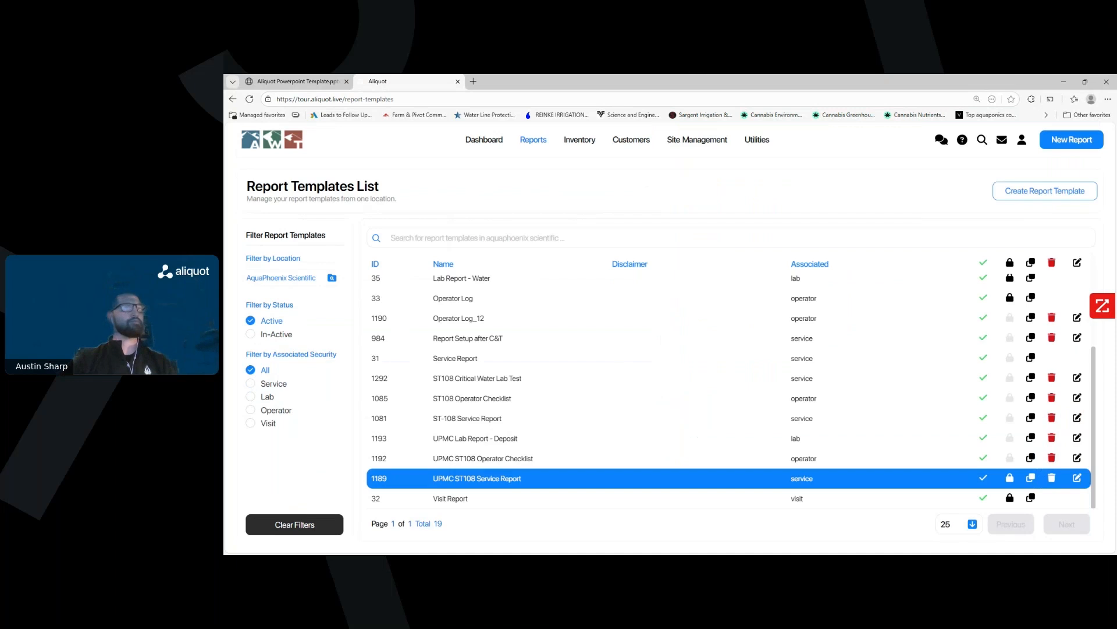
Step: Open the Components & Tests management page and look through the tests laid out for each component
click(539, 143)
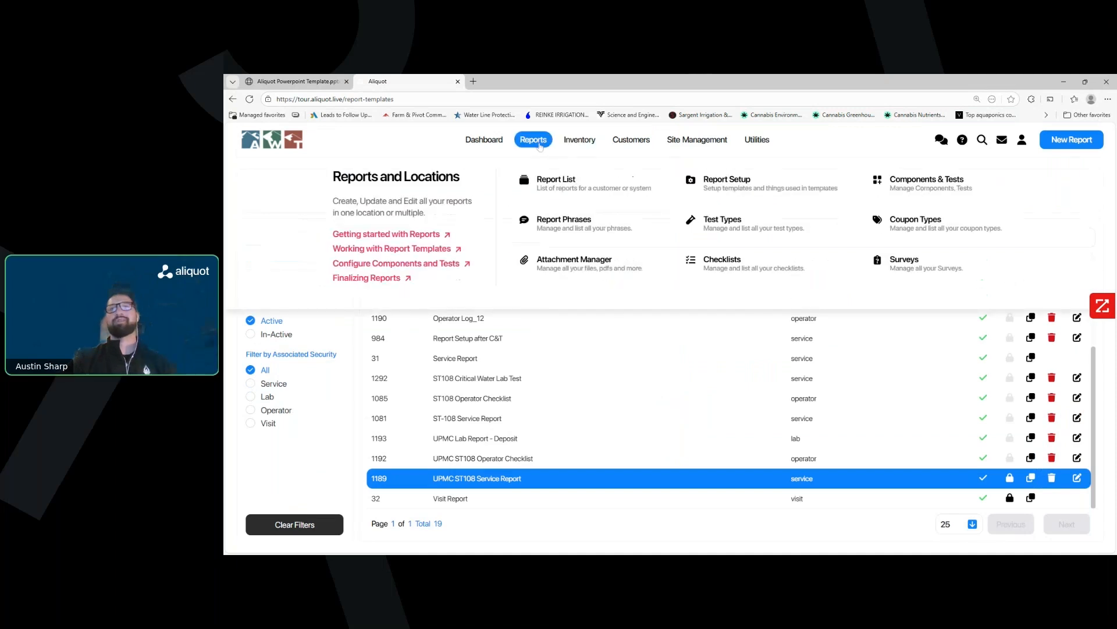
click(914, 183)
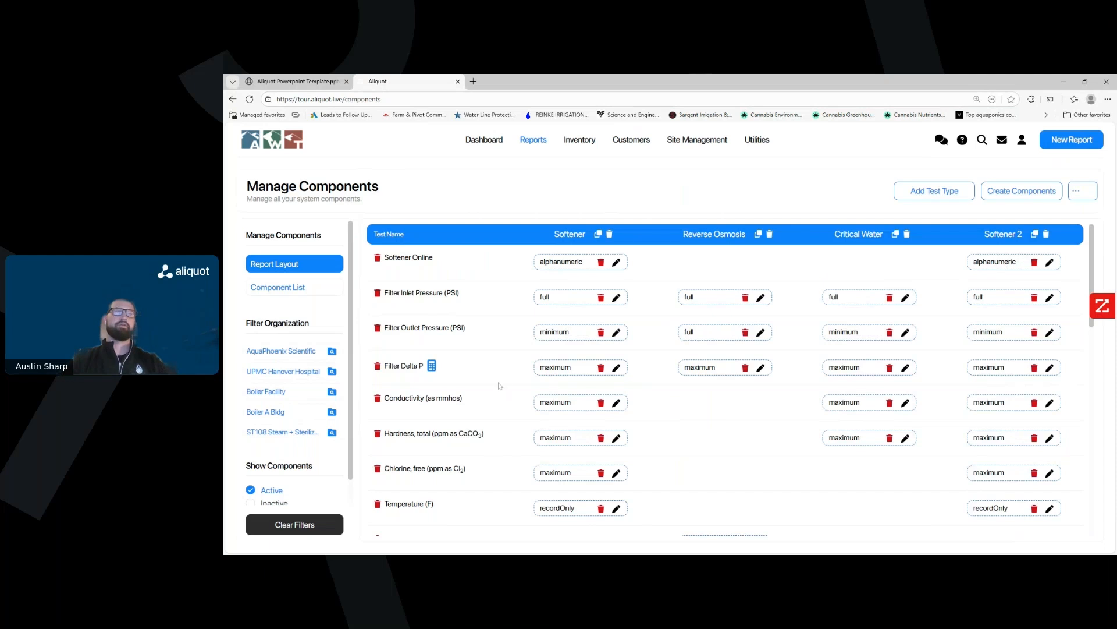
scroll(504, 385, down, 2)
scroll(504, 385, up, 3)
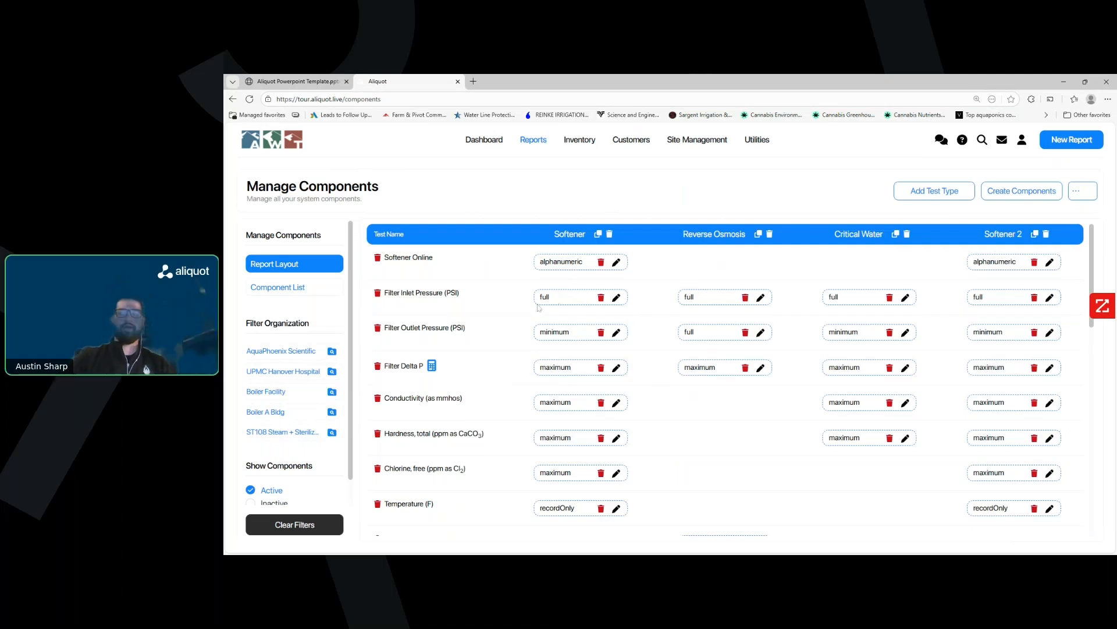
Step: Open the Softener component's Filter Inlet Pressure (PSI) test for editing and bring up its alarm and control limits
click(617, 299)
click(696, 325)
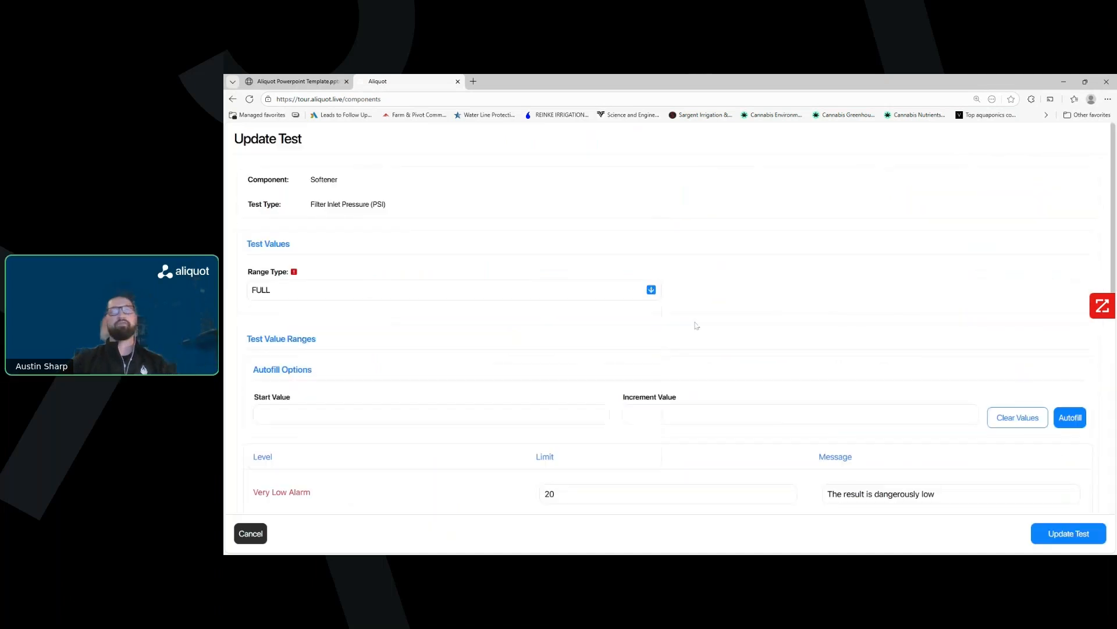
scroll(697, 363, down, 5)
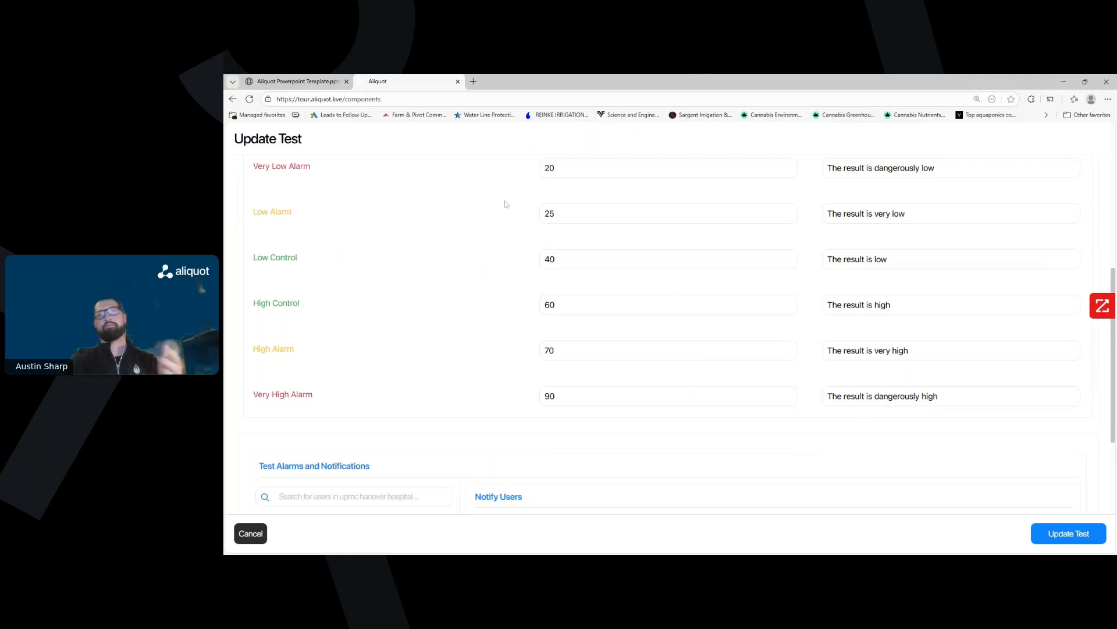
Step: Try editing the Very Low Alarm limit and restore it to 20
click(561, 169)
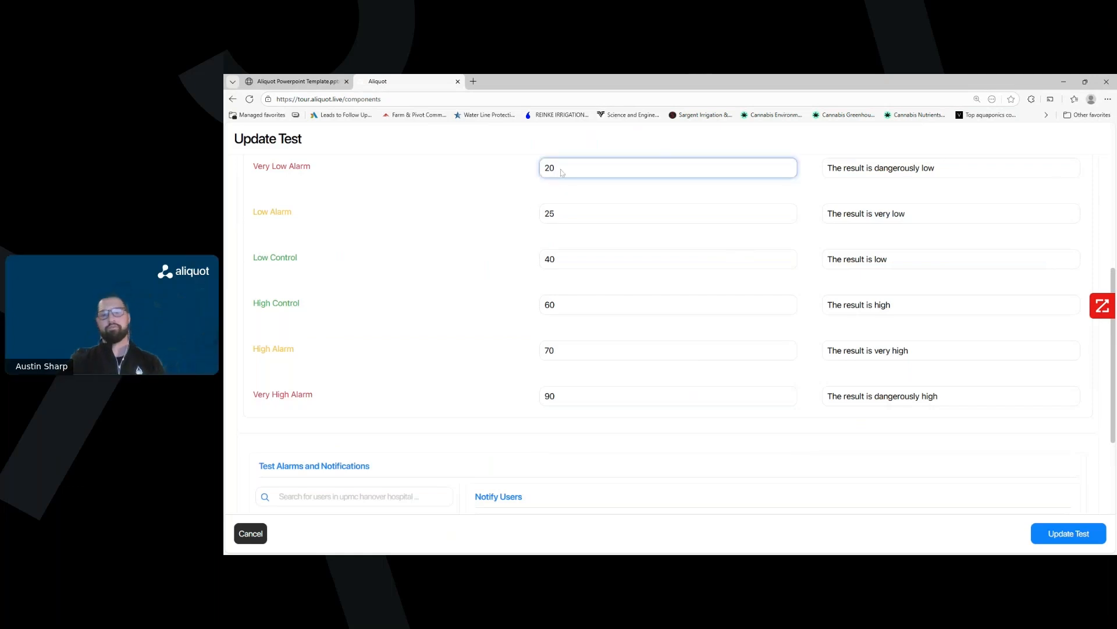
key(BackSpace)
text(5)
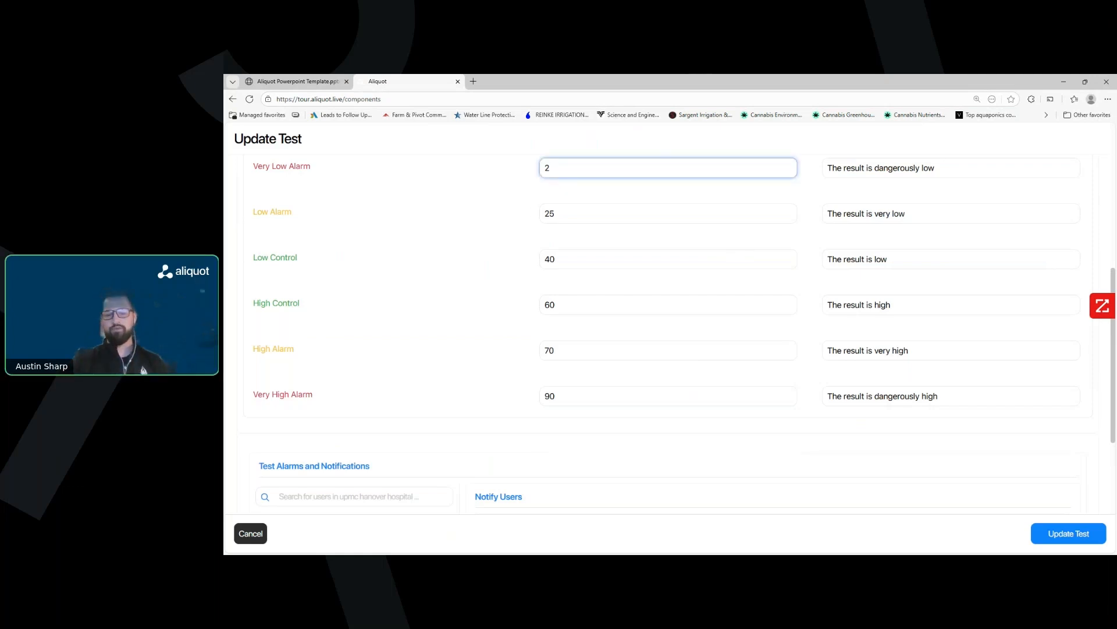
text(0)
click(487, 225)
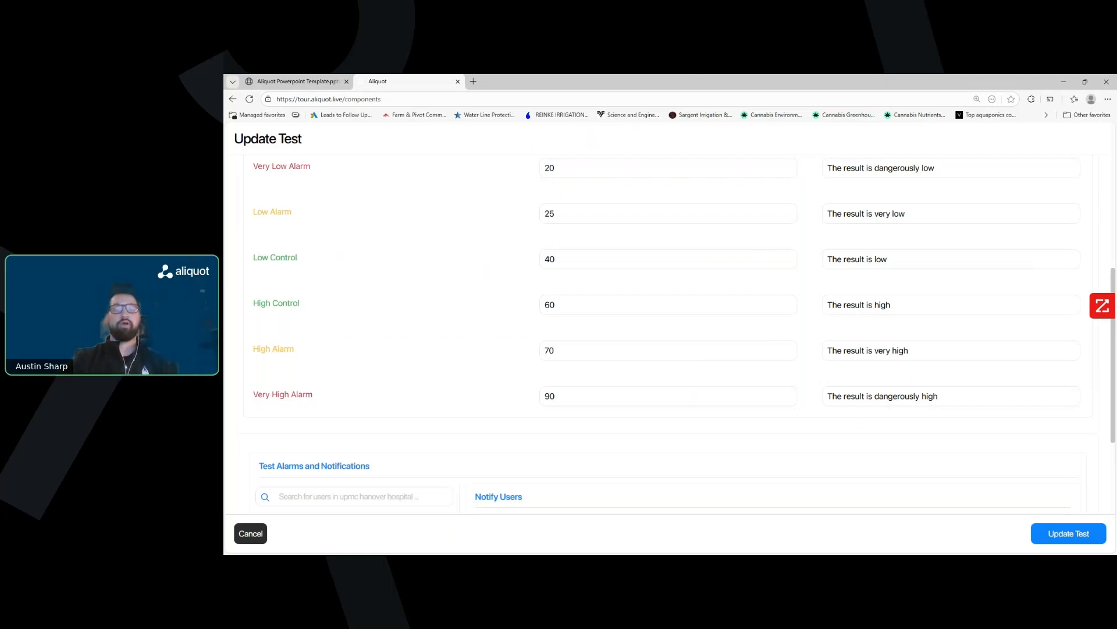
Step: Add a user to the test's alarm notifications with Very Low, orange Low, orange High, Very High and Email Alert enabled
scroll(512, 372, down, 3)
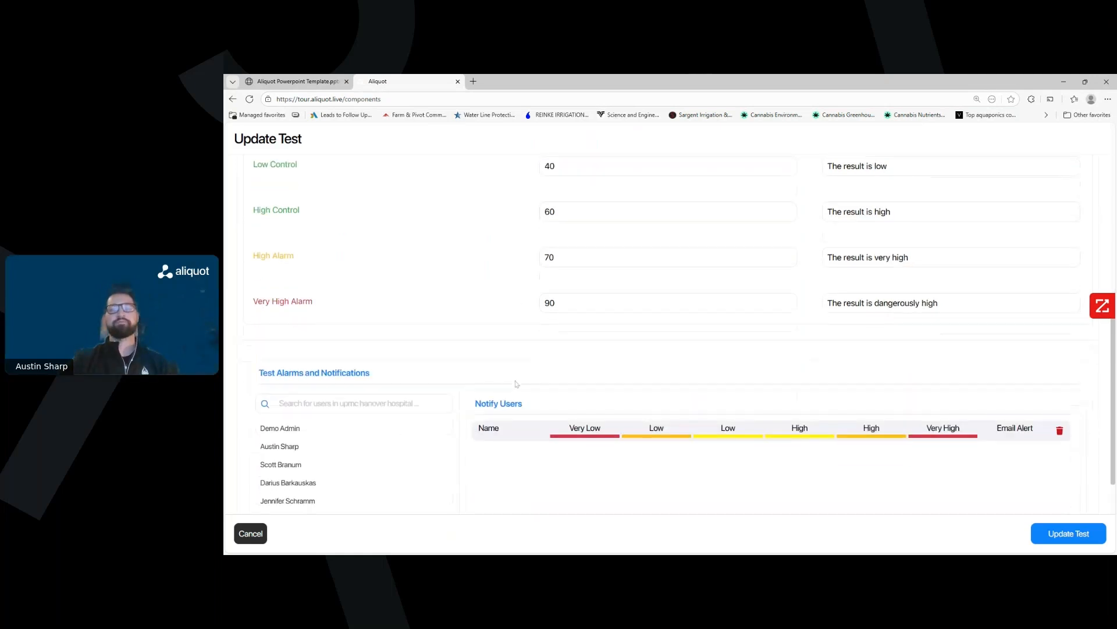
click(369, 409)
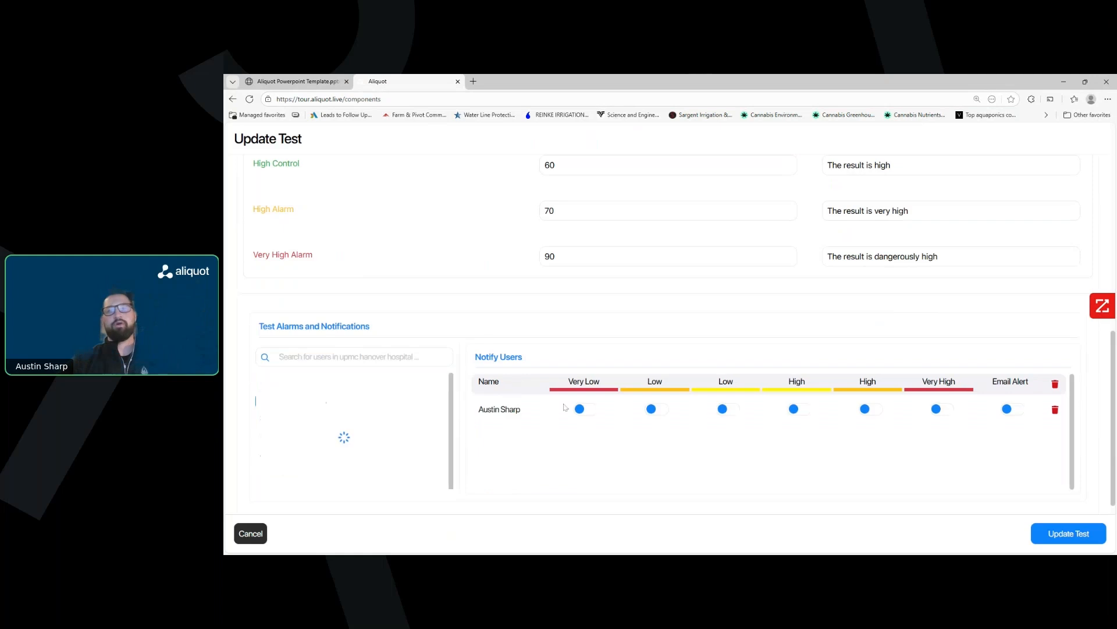
click(585, 409)
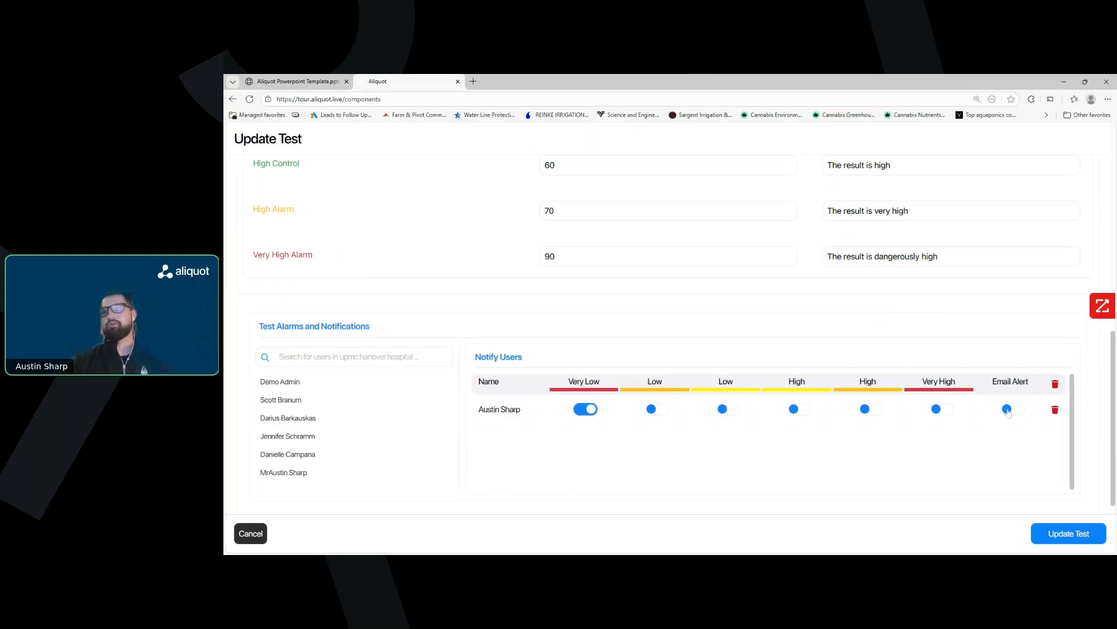
click(946, 411)
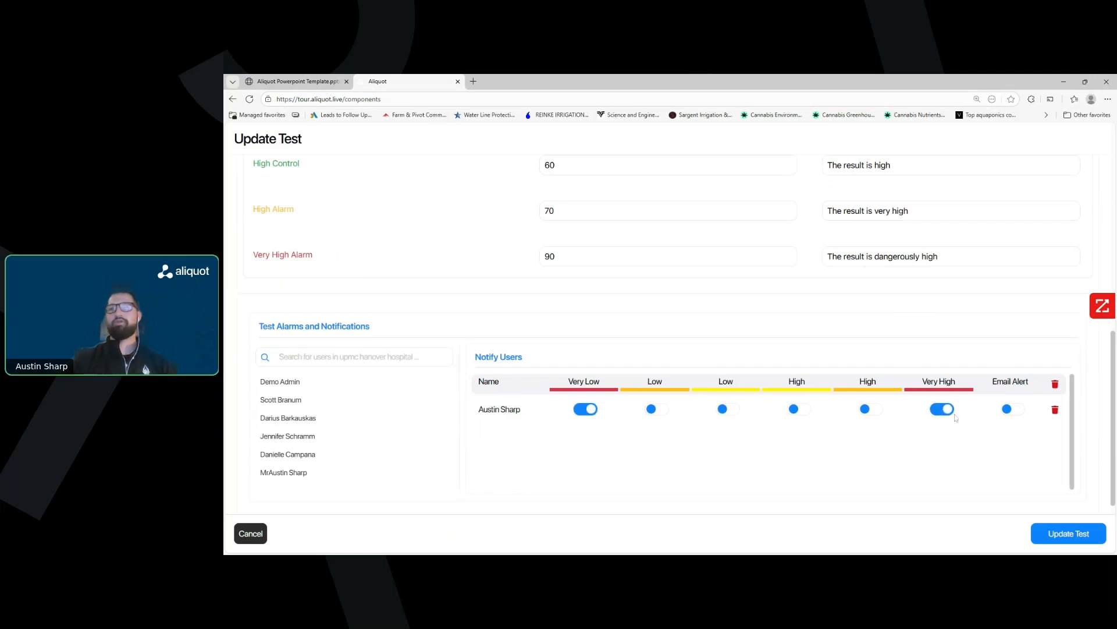
click(657, 409)
click(873, 410)
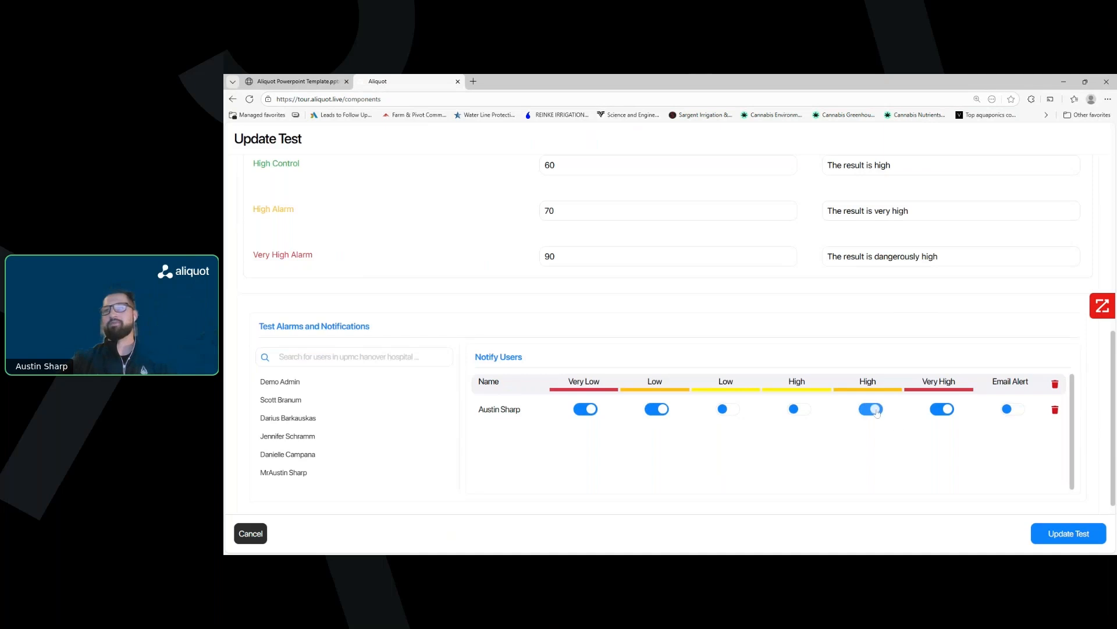
click(1011, 412)
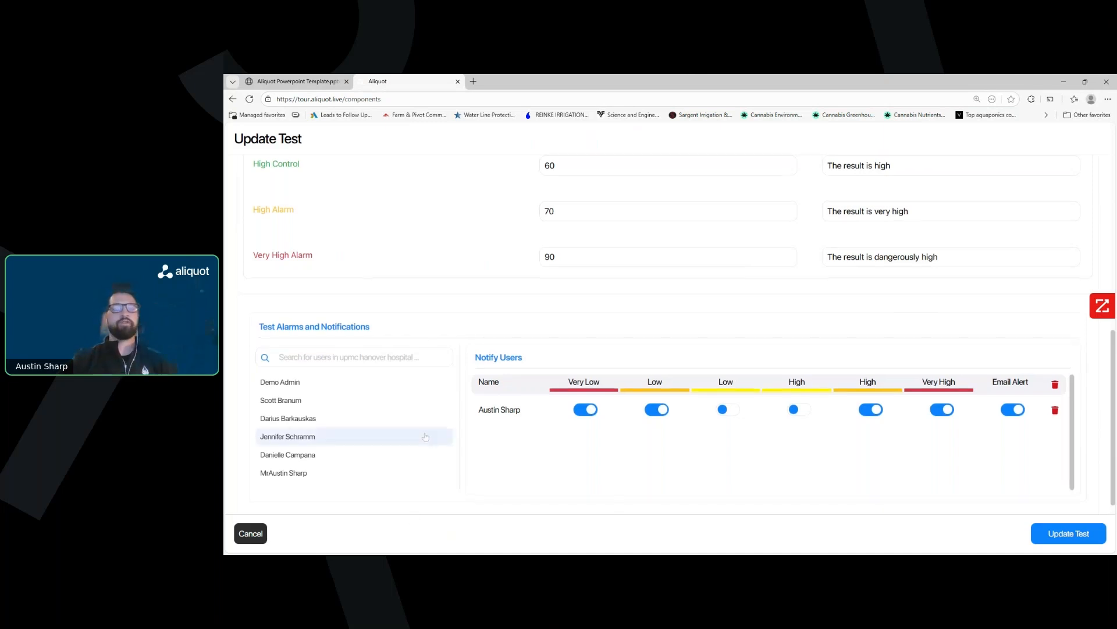
Step: Change the test's range type to MINIMUM, accept the alarm reset, and look over which limit levels can be filled in
scroll(423, 440, up, 8)
click(321, 299)
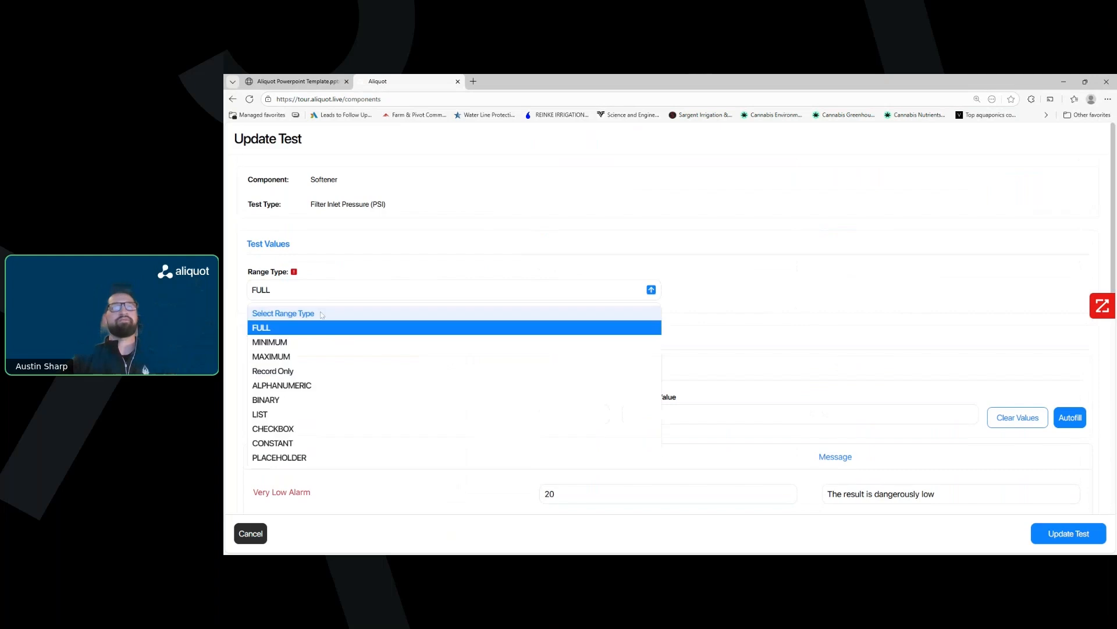
click(321, 344)
click(743, 435)
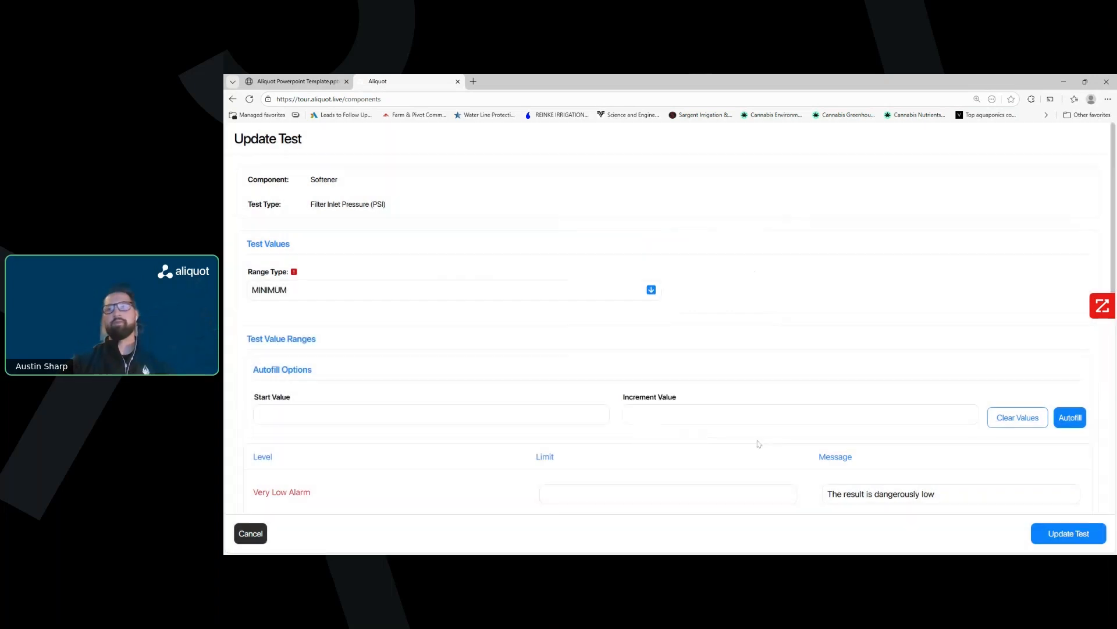
scroll(472, 456, down, 5)
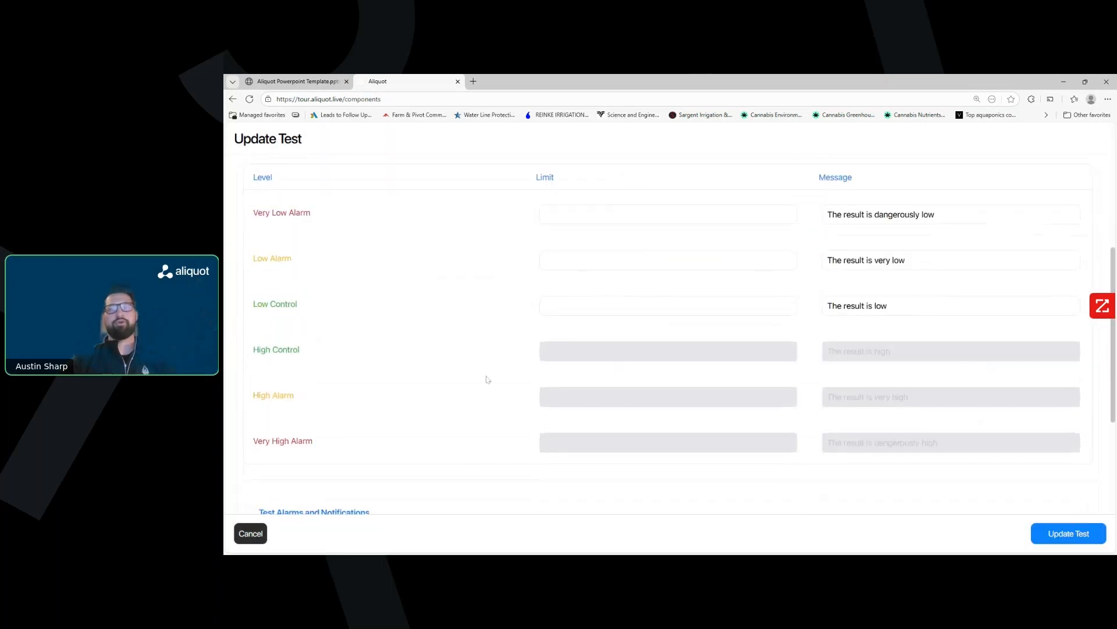
scroll(549, 398, up, 1)
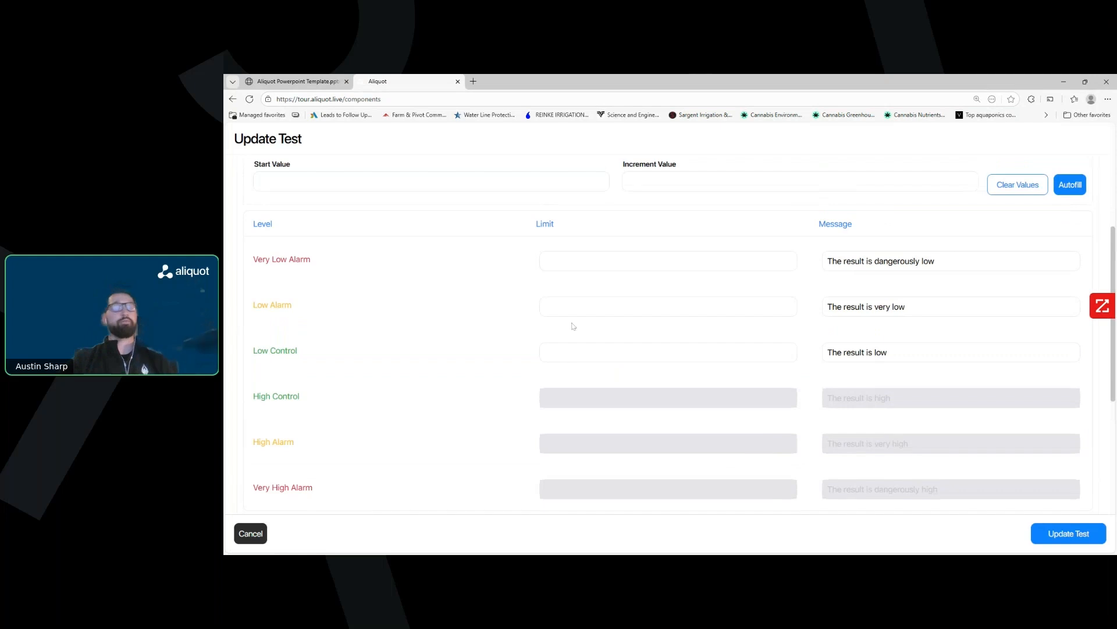
scroll(573, 326, up, 3)
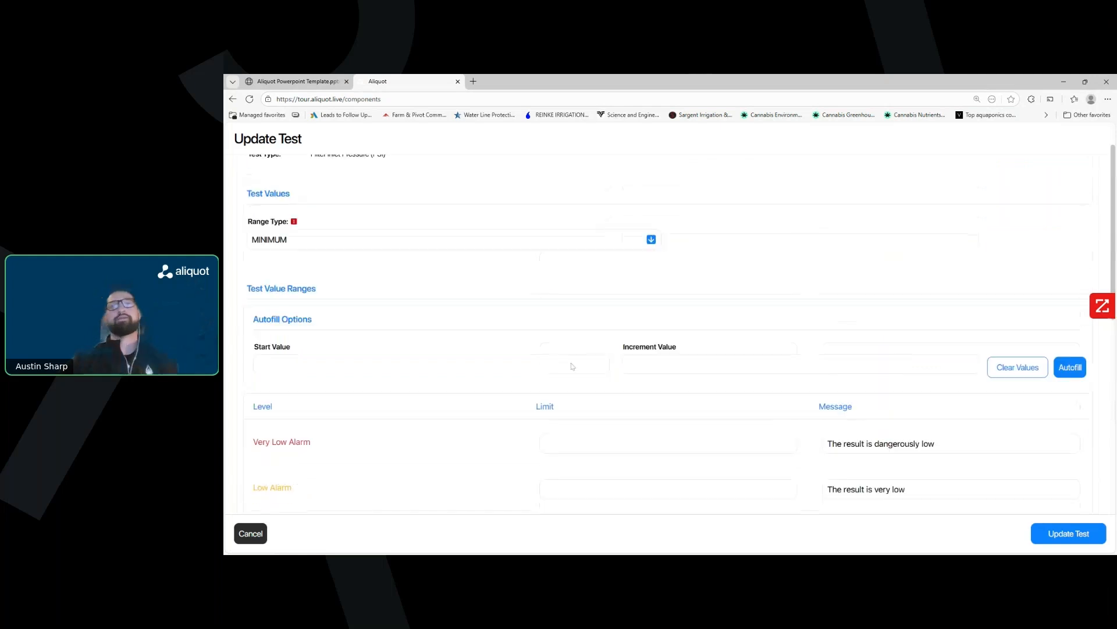
Step: Switch the test's range type to Record Only and accept the alarm reset
click(344, 247)
click(310, 324)
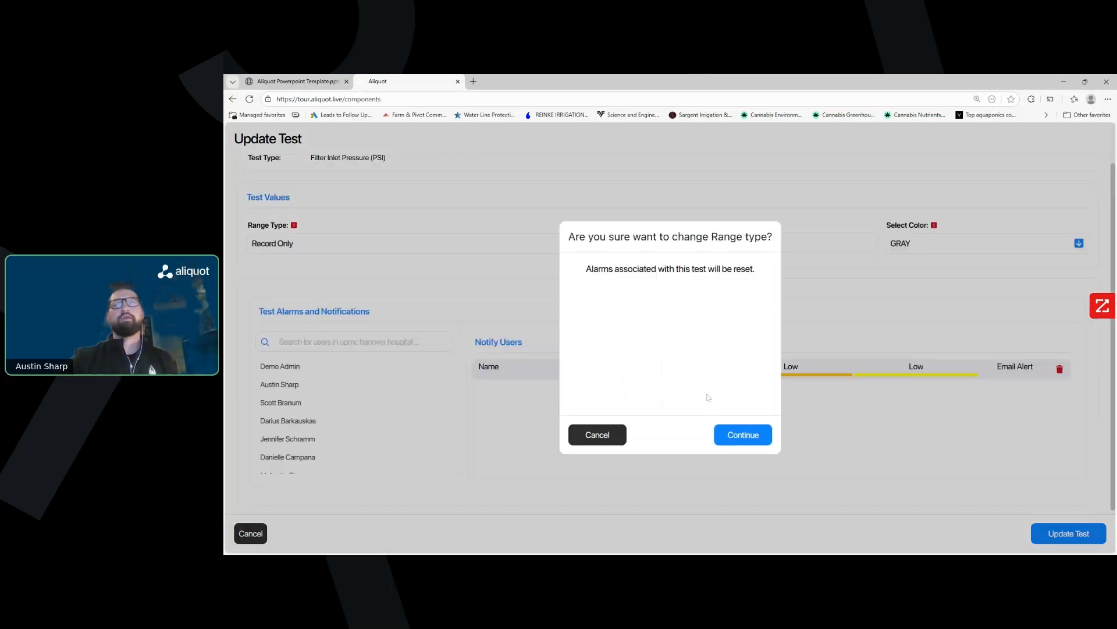
click(739, 434)
scroll(776, 433, down, 1)
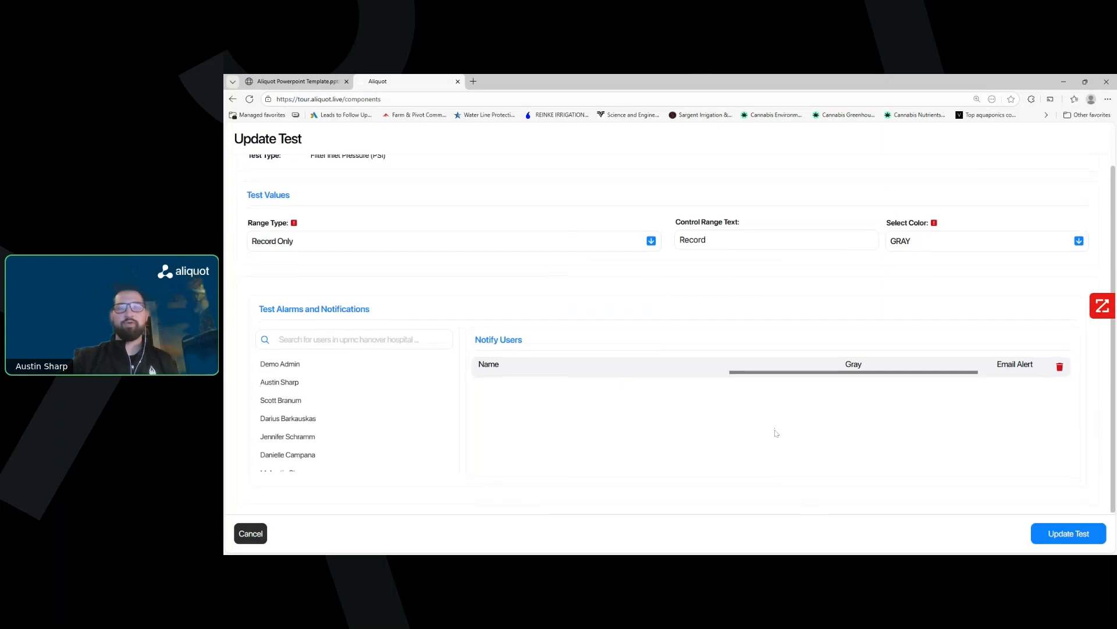
Step: Replace the control range text with ppm
scroll(719, 366, up, 1)
click(720, 290)
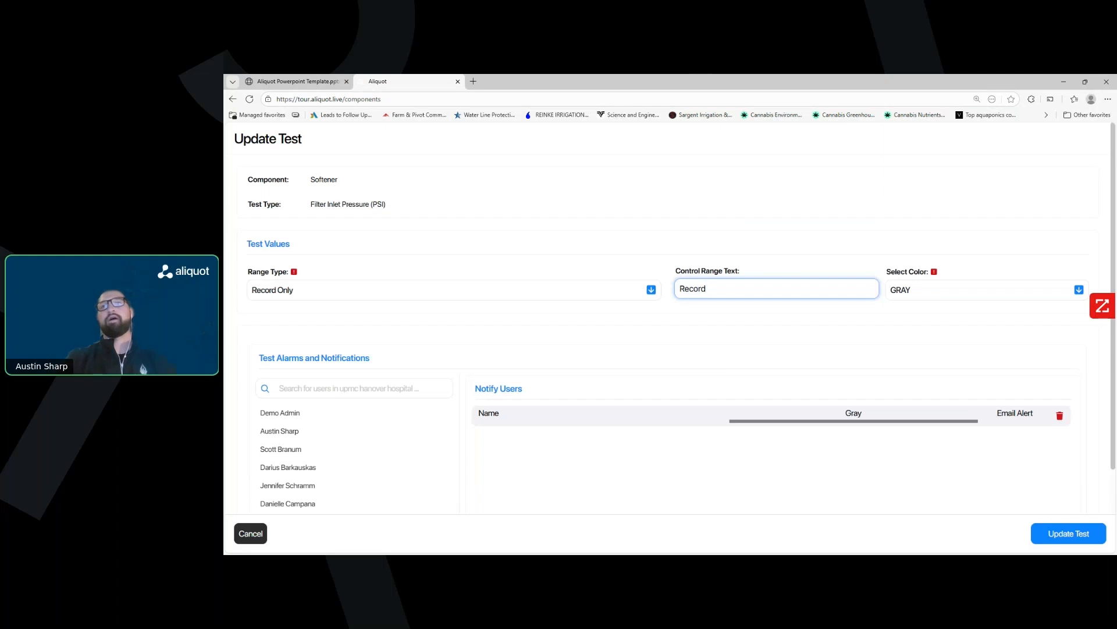
drag(712, 289, 682, 291)
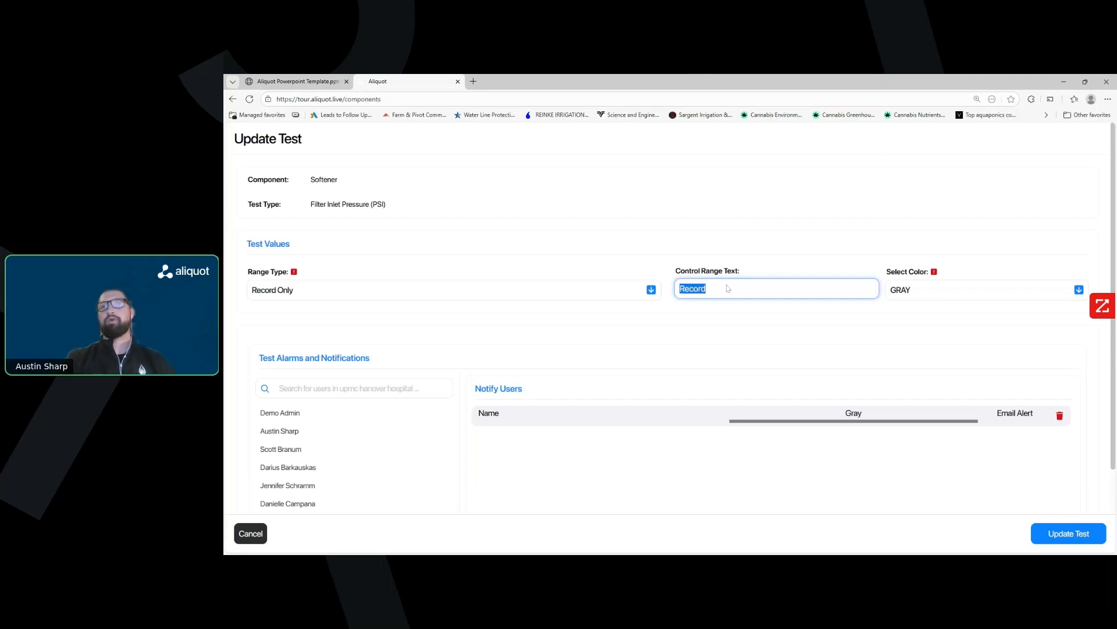
key(BackSpace)
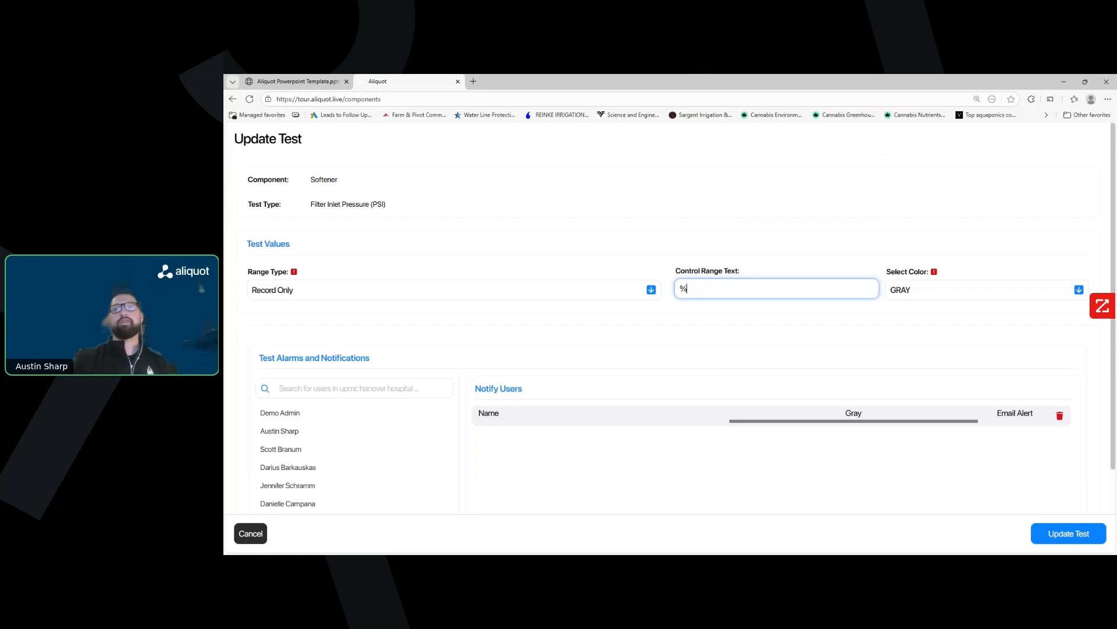
key(BackSpace)
text(ppm)
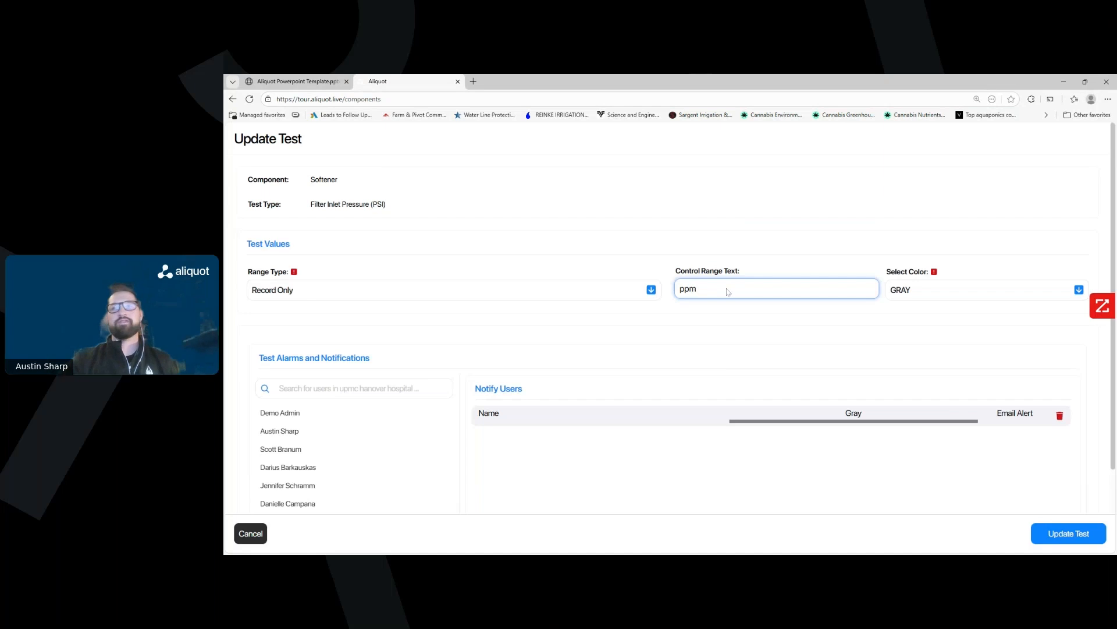
Step: Look through the colour options, keep GRAY, and select a user for the test's alarm notifications
click(984, 290)
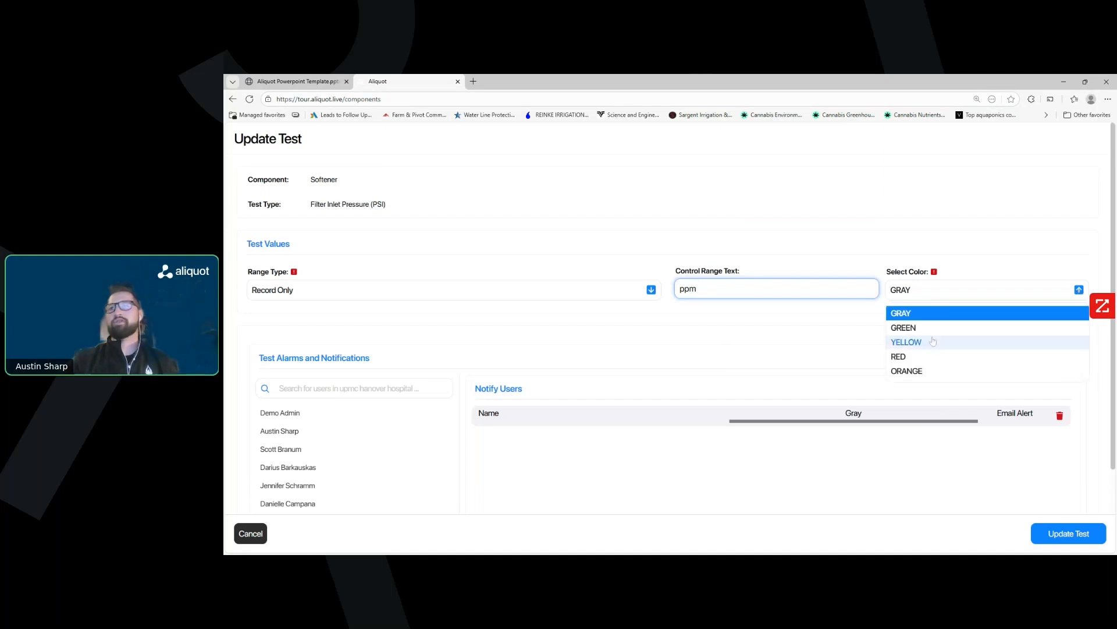
click(908, 313)
scroll(813, 364, down, 1)
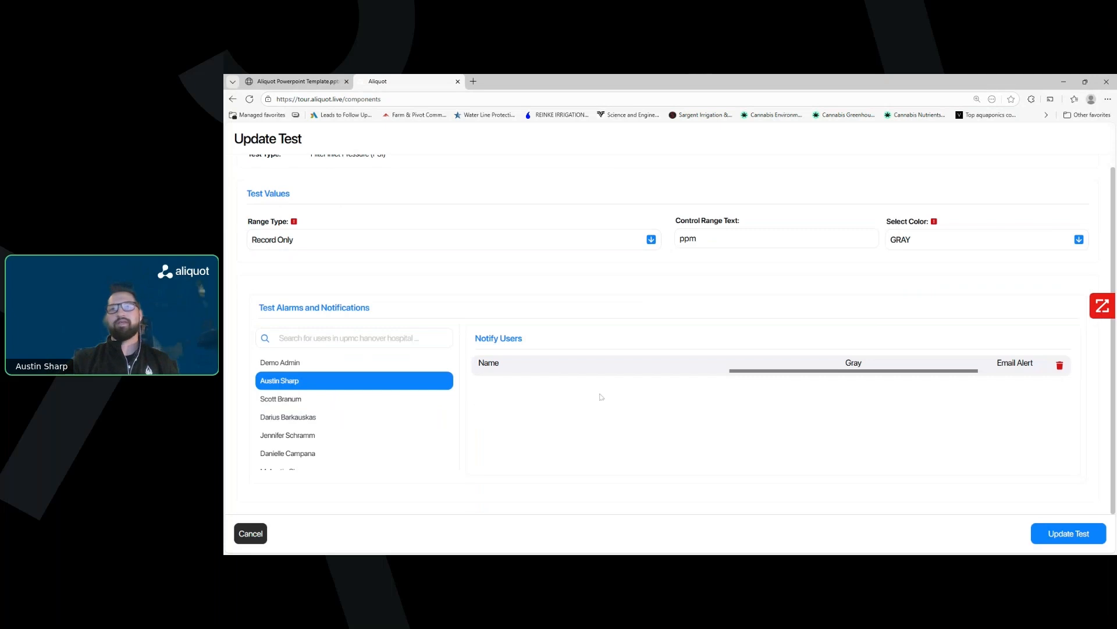
scroll(601, 396, up, 1)
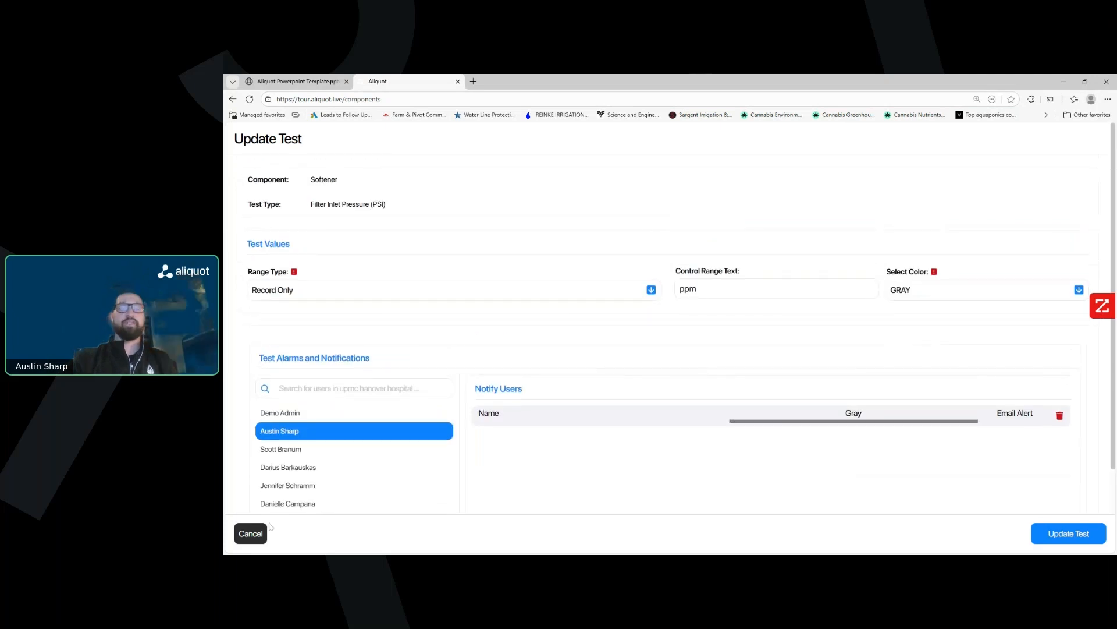
Step: Change the test's range type to ALPHANUMERIC and accept the alarm reset
click(366, 291)
click(309, 384)
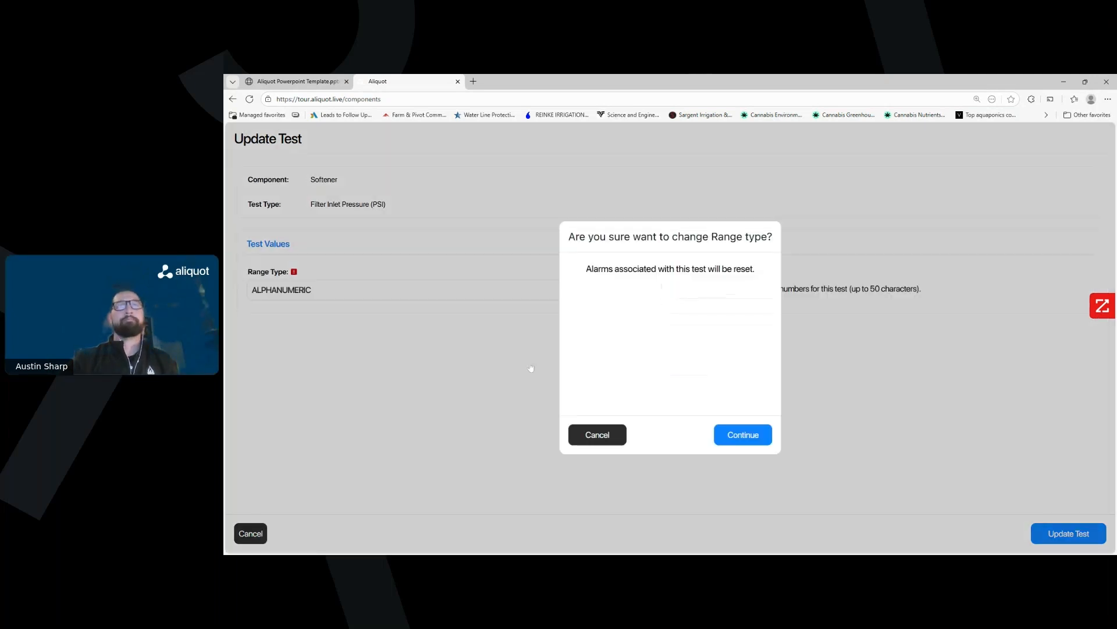
click(742, 433)
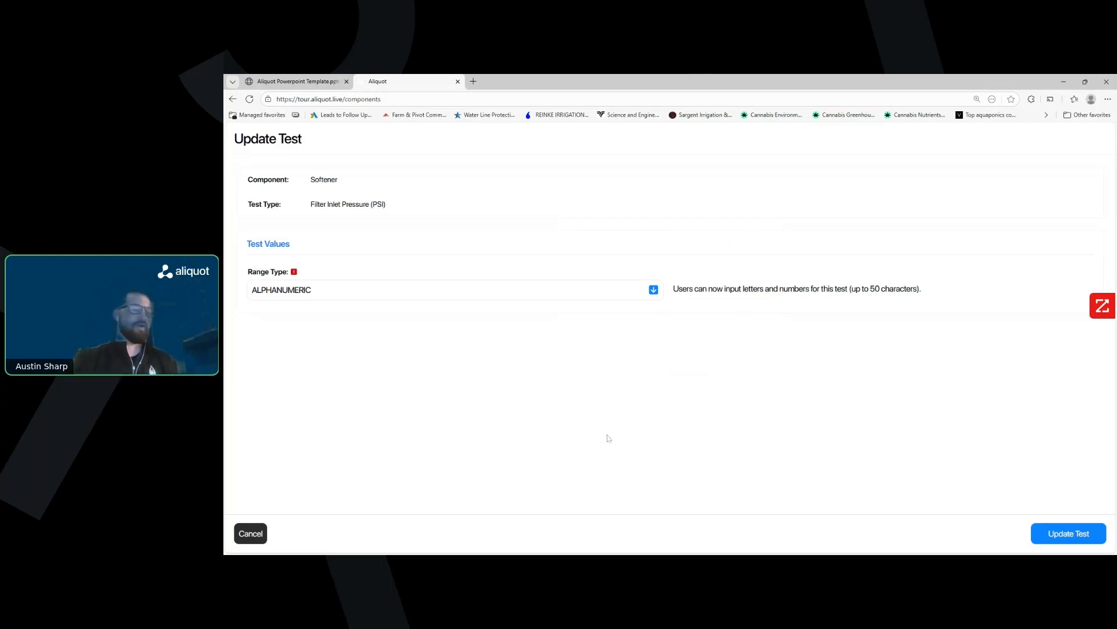
Step: Set the test's range type to BINARY and accept the alarm reset
click(466, 294)
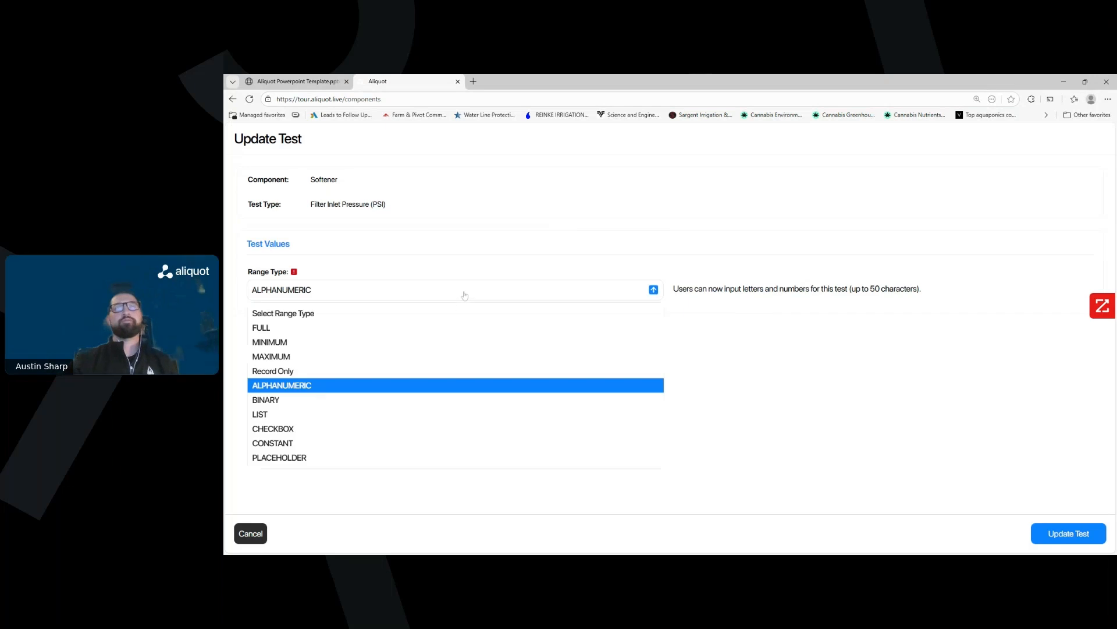
click(276, 404)
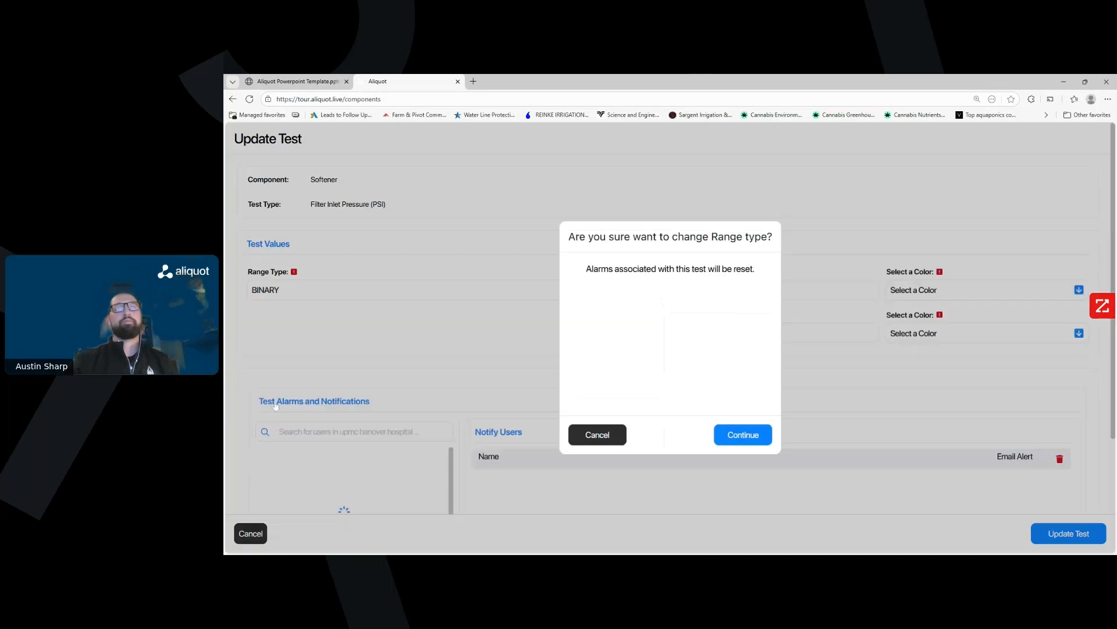
click(740, 435)
Step: Look over the two binary options and their notification colours, and replace the Option 1 text with Free
click(720, 290)
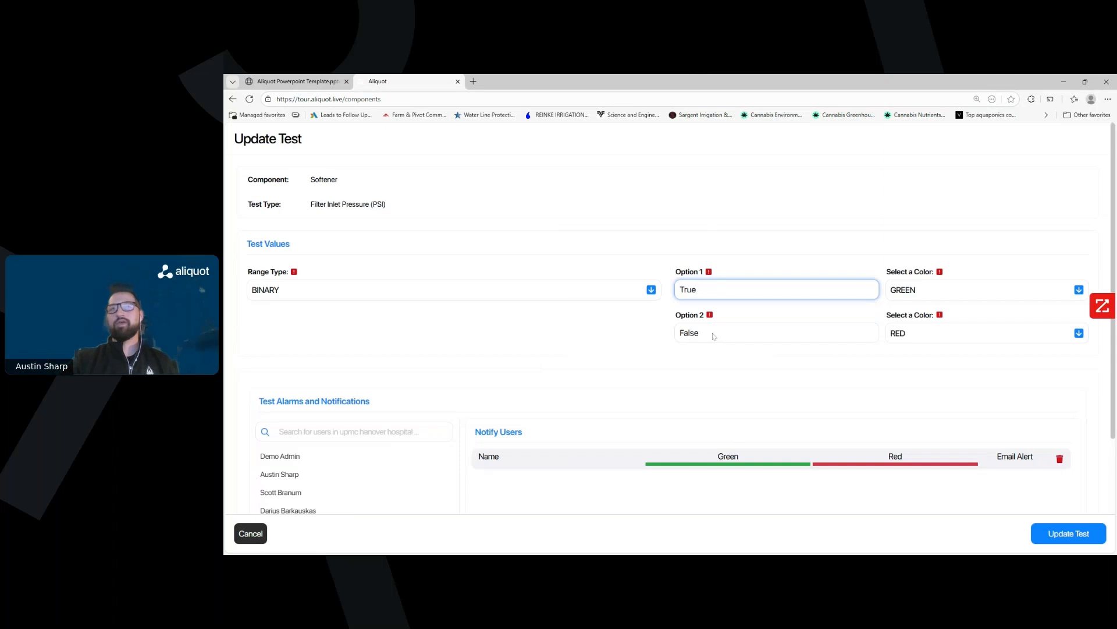
scroll(716, 334, down, 2)
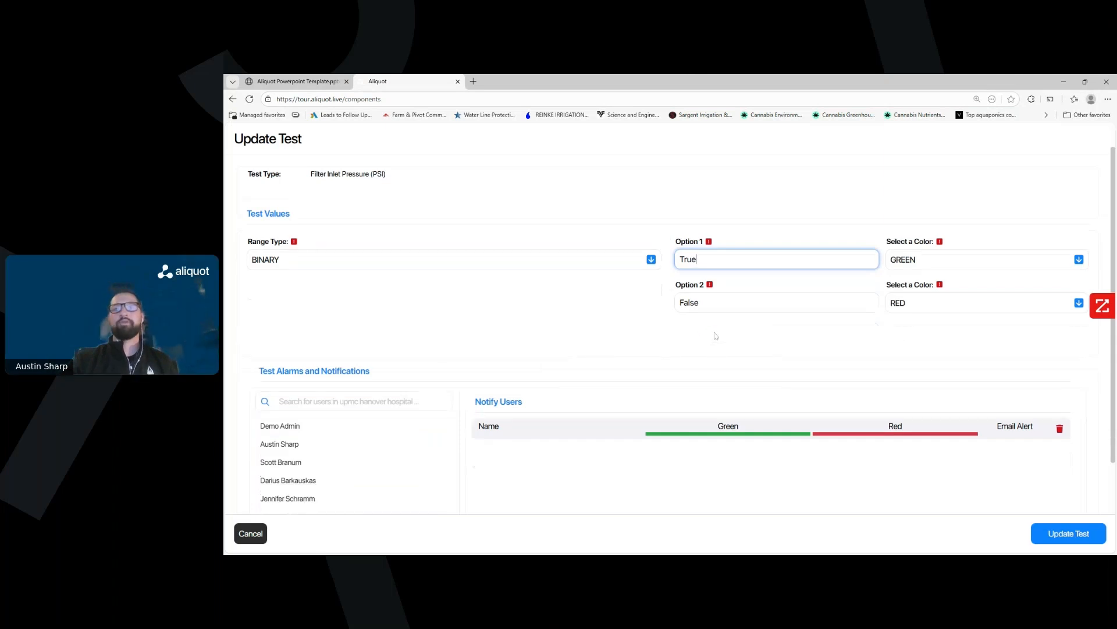
scroll(716, 336, up, 2)
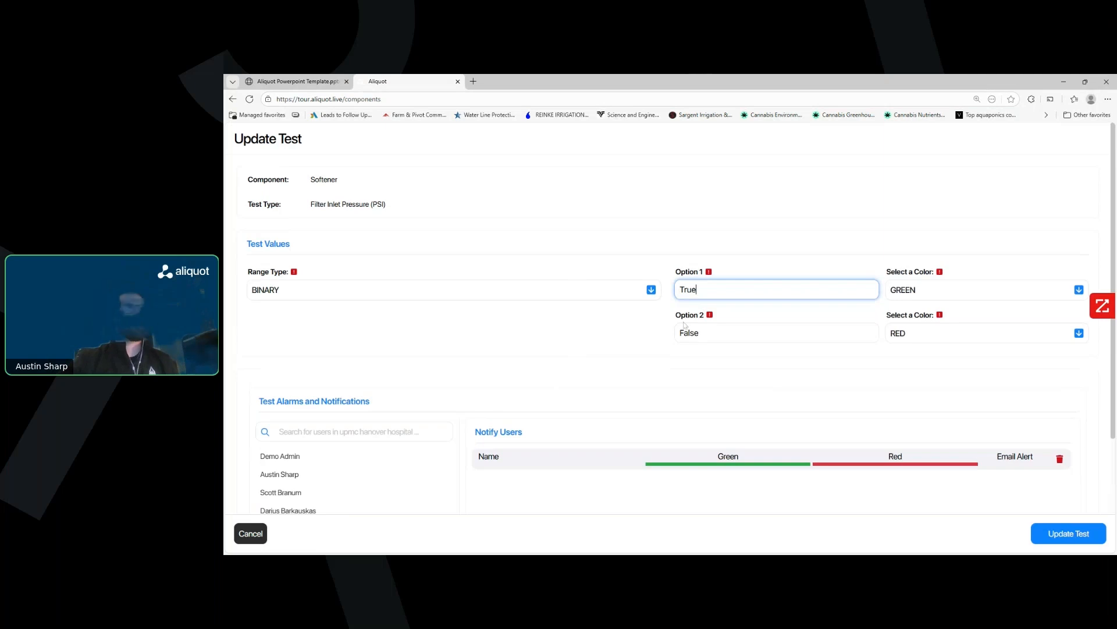
drag(698, 291, 672, 287)
text(Free)
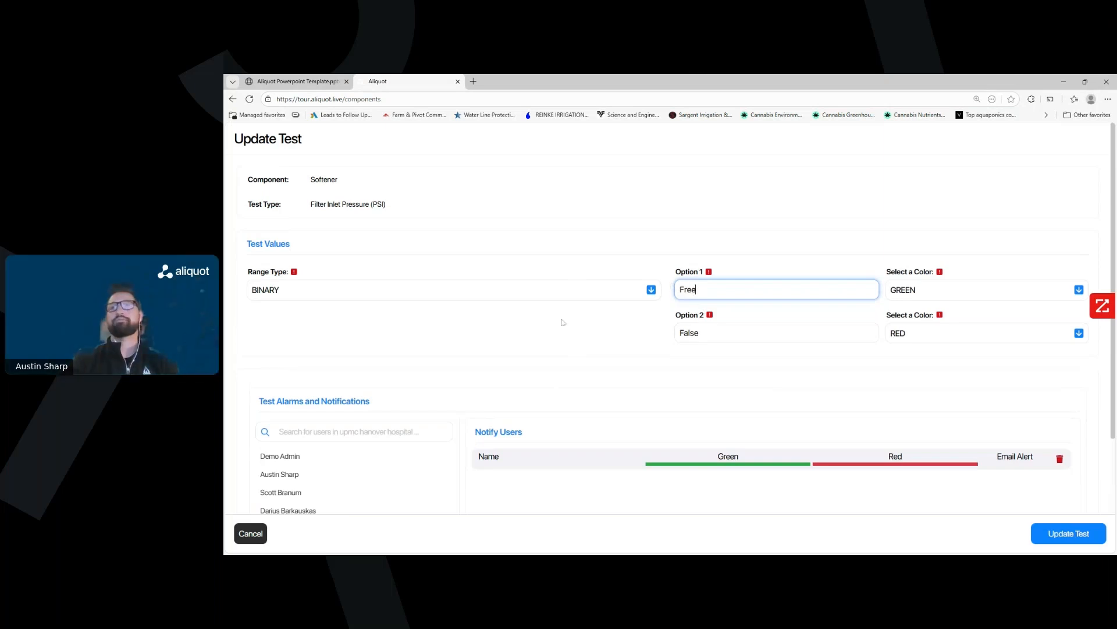
Step: Set the test's range type to LIST and accept the alarm reset
click(440, 296)
click(323, 414)
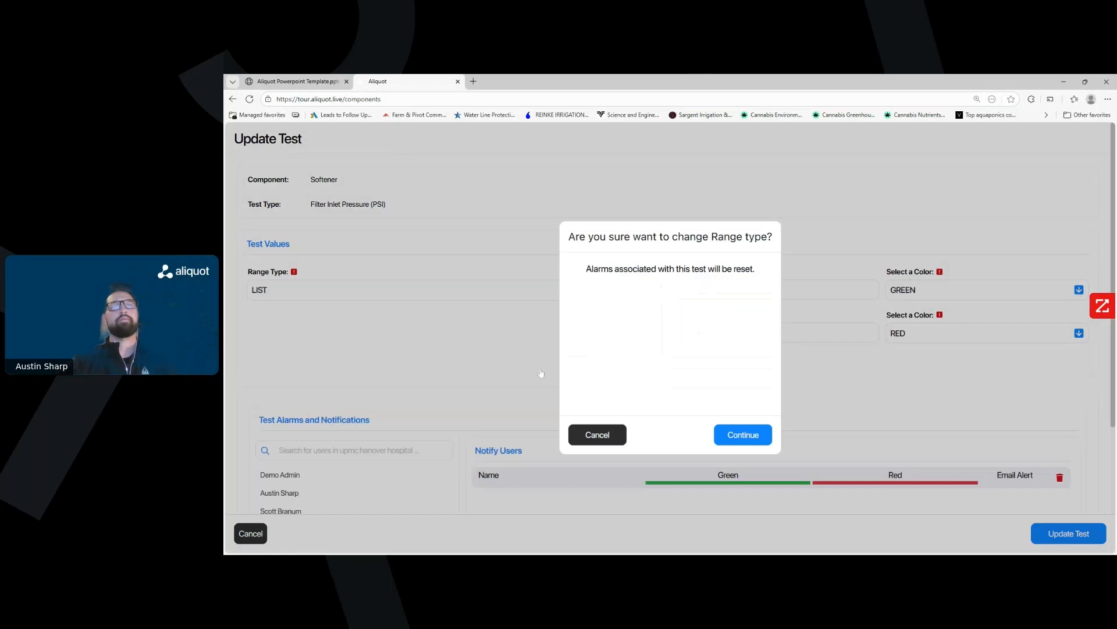
click(724, 431)
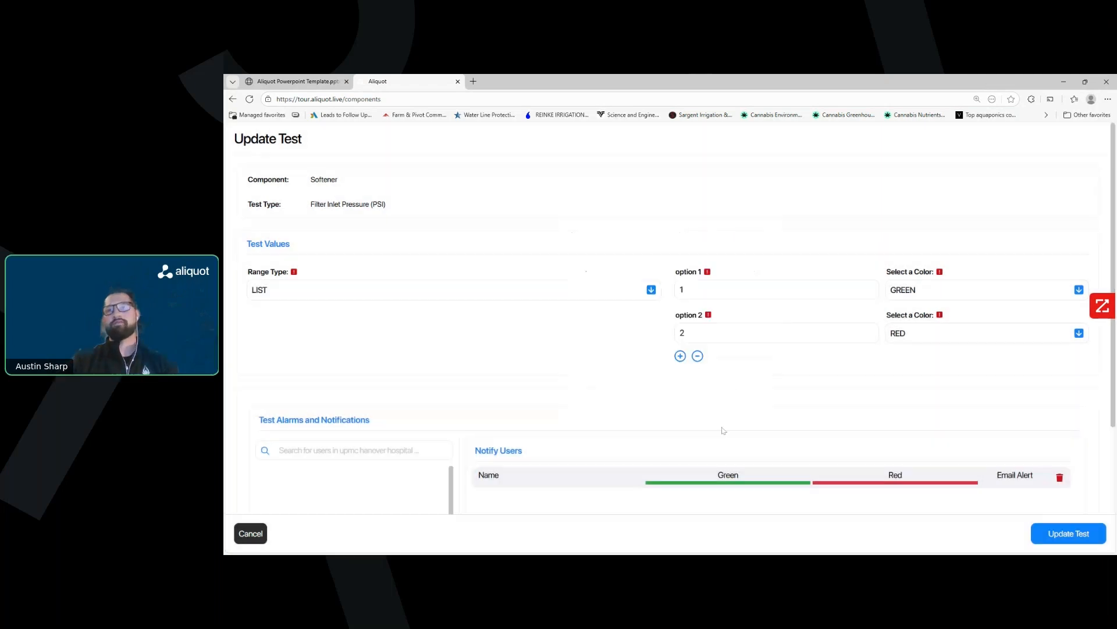
Step: Add four more options to the list, extending it to option 6
click(681, 355)
click(680, 401)
scroll(692, 381, down, 2)
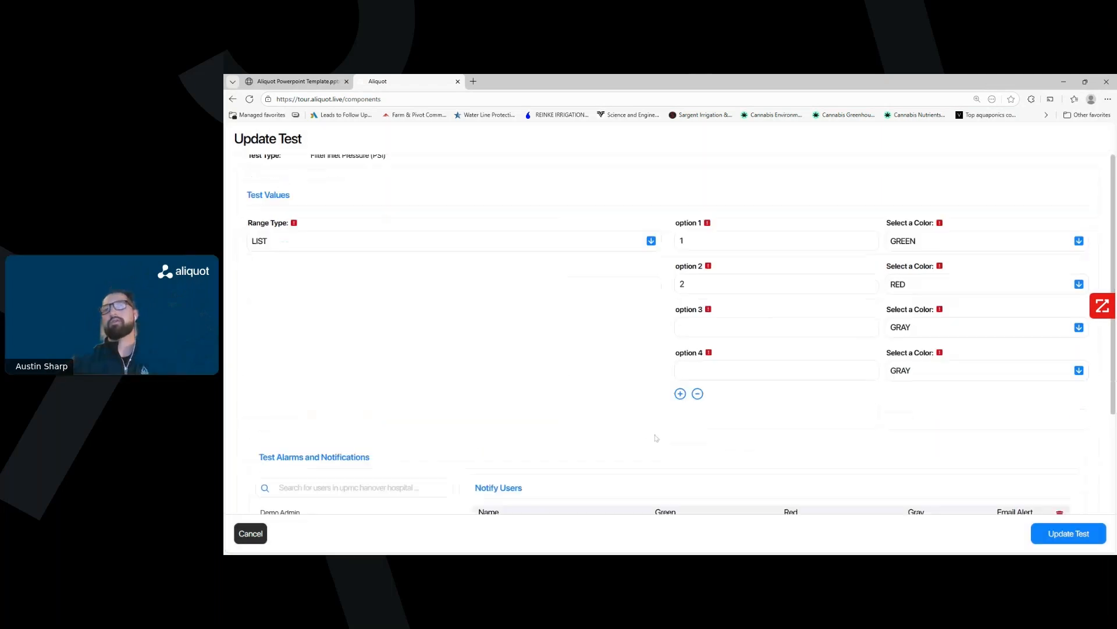
click(680, 349)
click(680, 392)
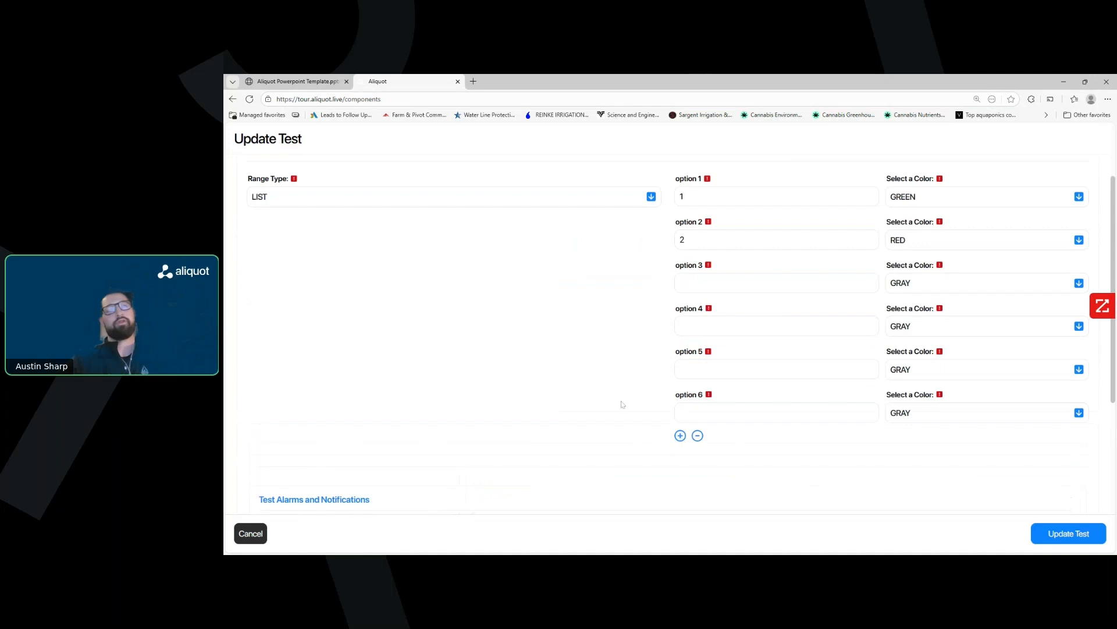
scroll(634, 402, up, 2)
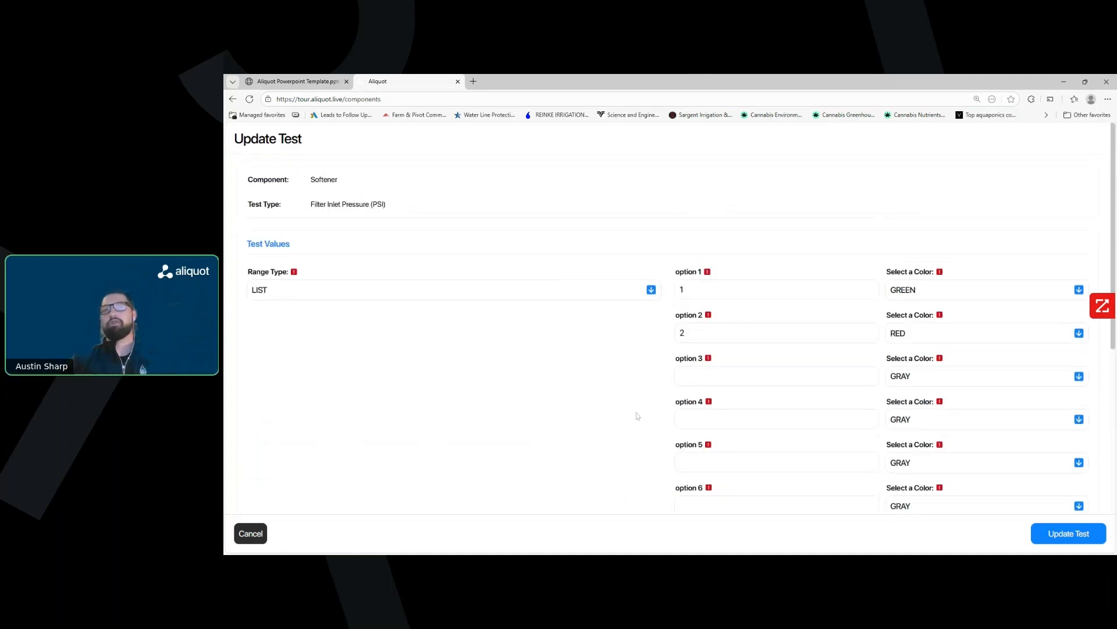
Step: Select a user for the list test's alarm notifications and return to the list options
scroll(638, 416, down, 6)
click(294, 386)
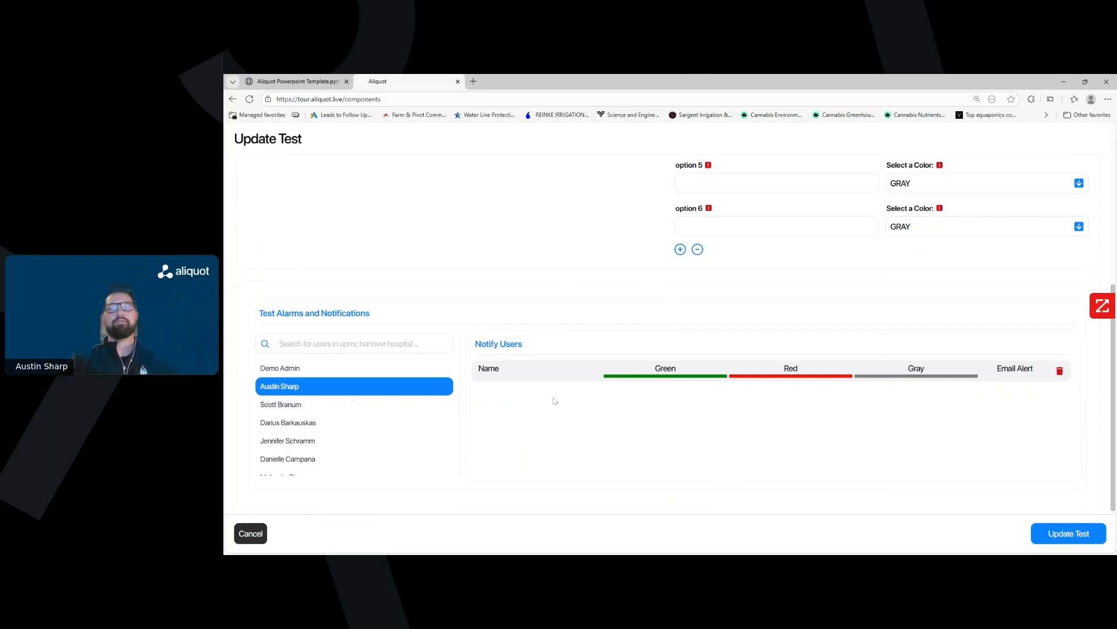
scroll(527, 410, up, 6)
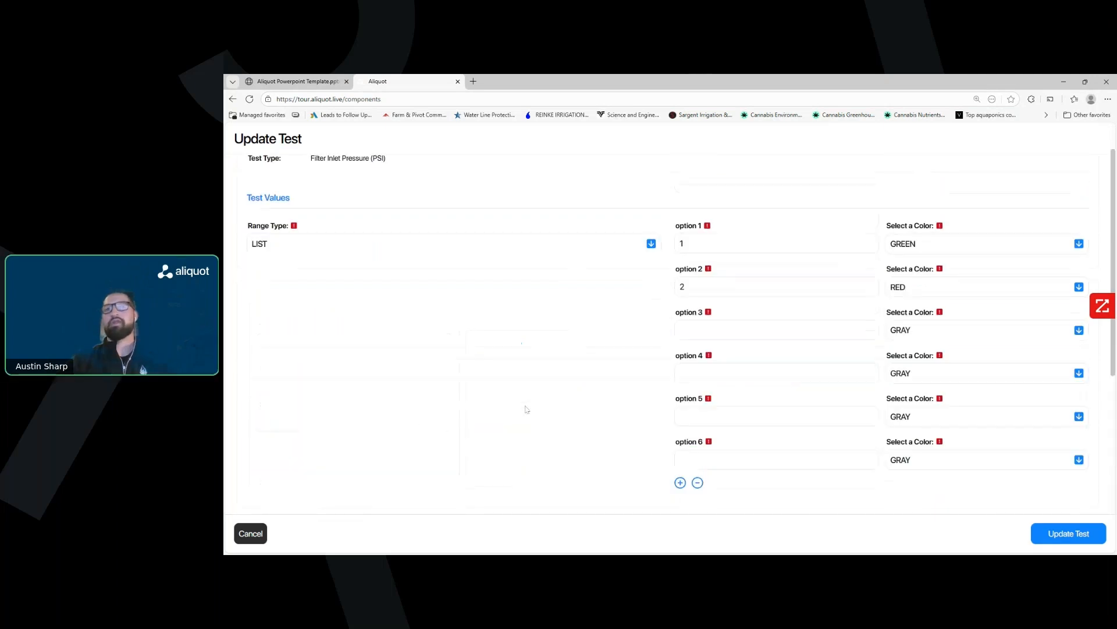
Step: Leave the test editor without updating, and review the finished UPMC ST108 Service Report's results, comments, meters, inventory, attachments and signatures
click(251, 534)
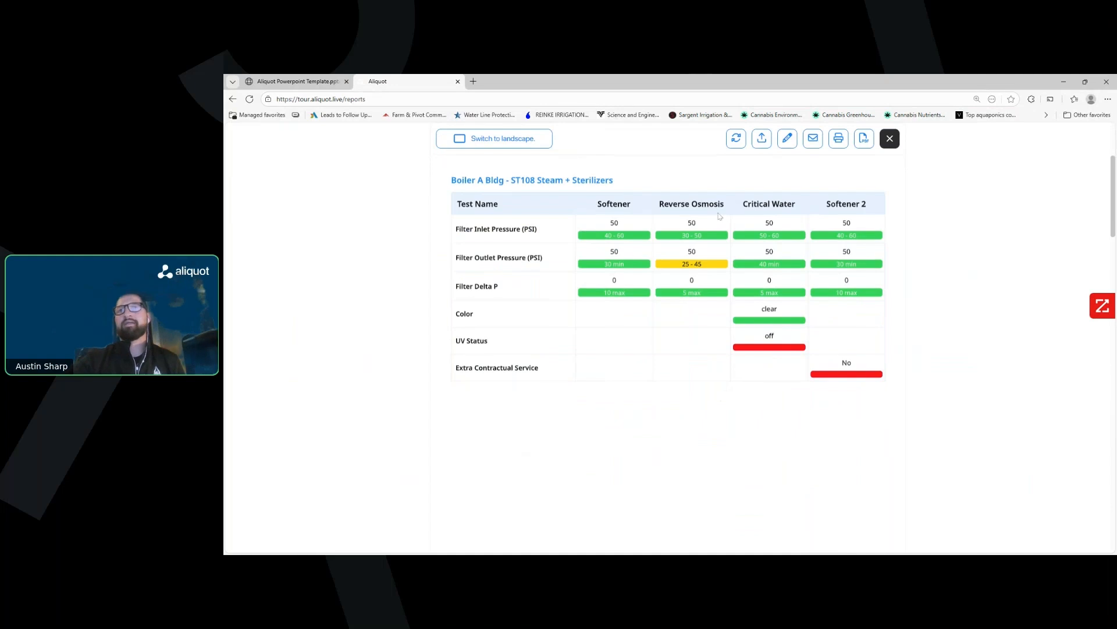
scroll(684, 409, down, 6)
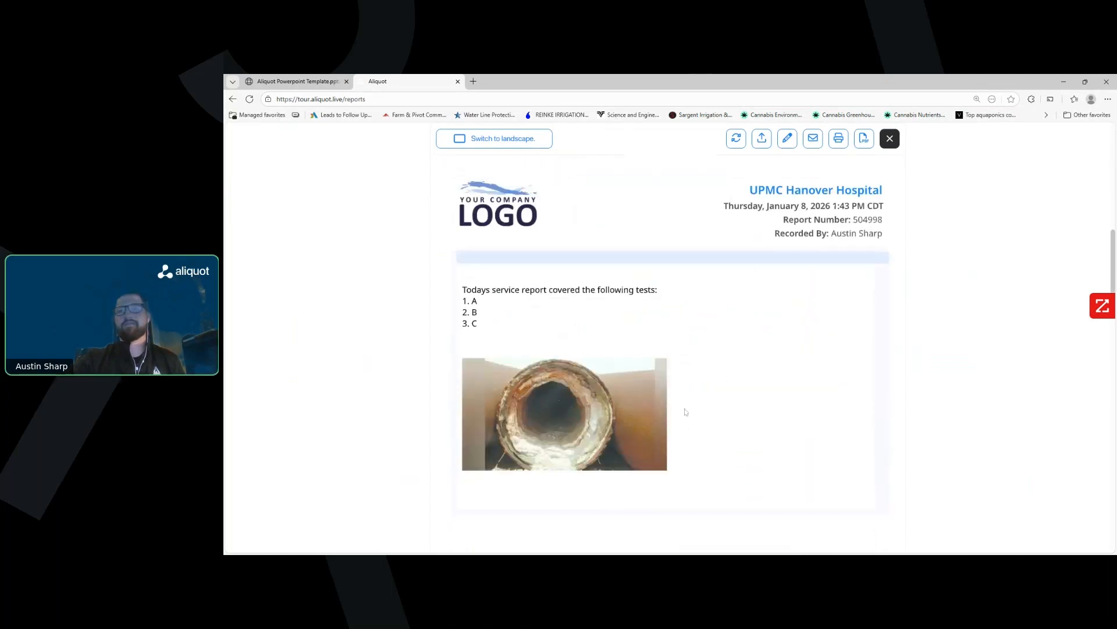
scroll(737, 411, down, 5)
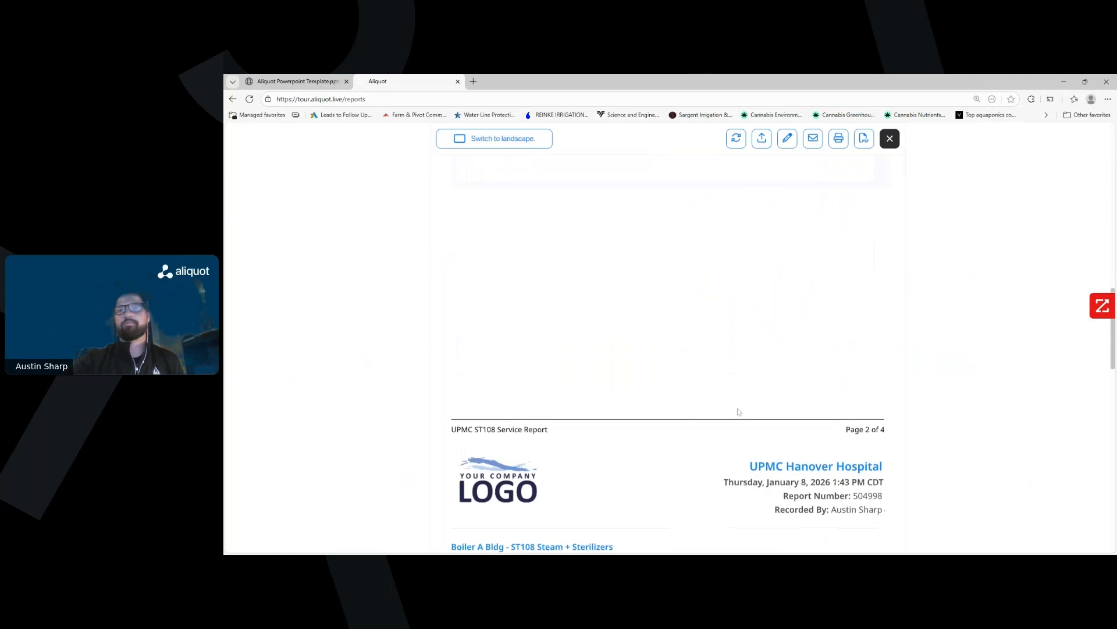
scroll(738, 412, down, 6)
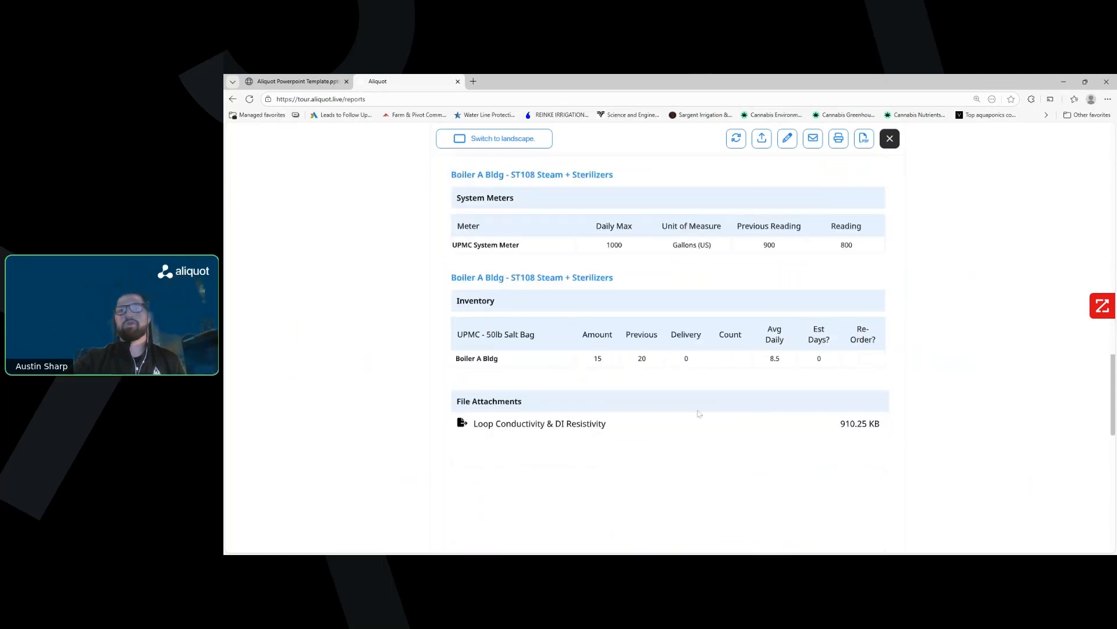
scroll(699, 414, down, 1)
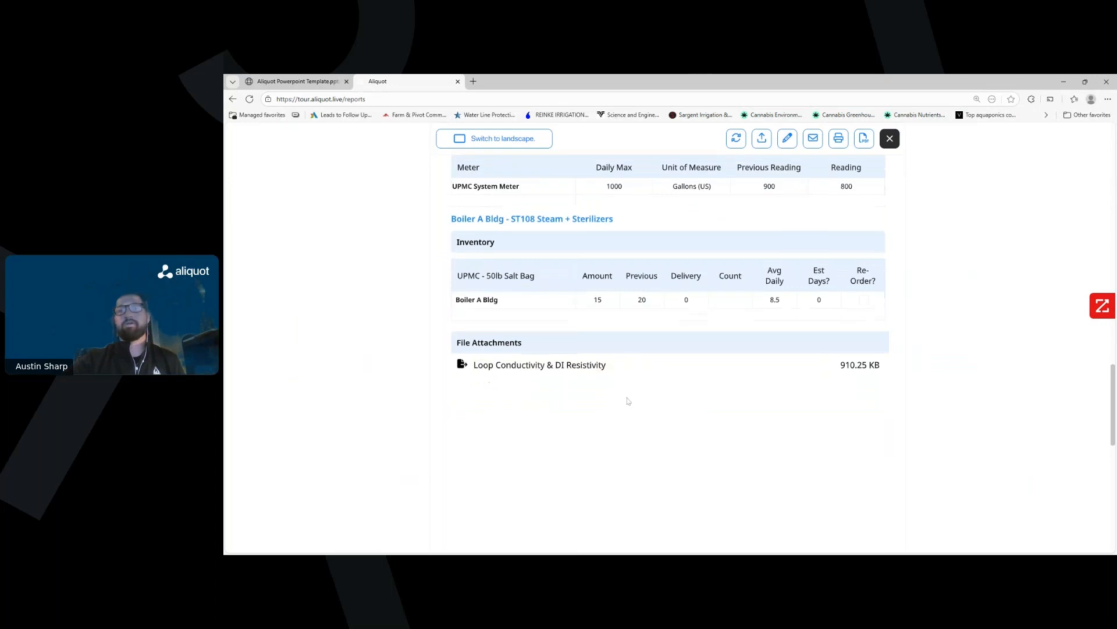
scroll(628, 401, down, 10)
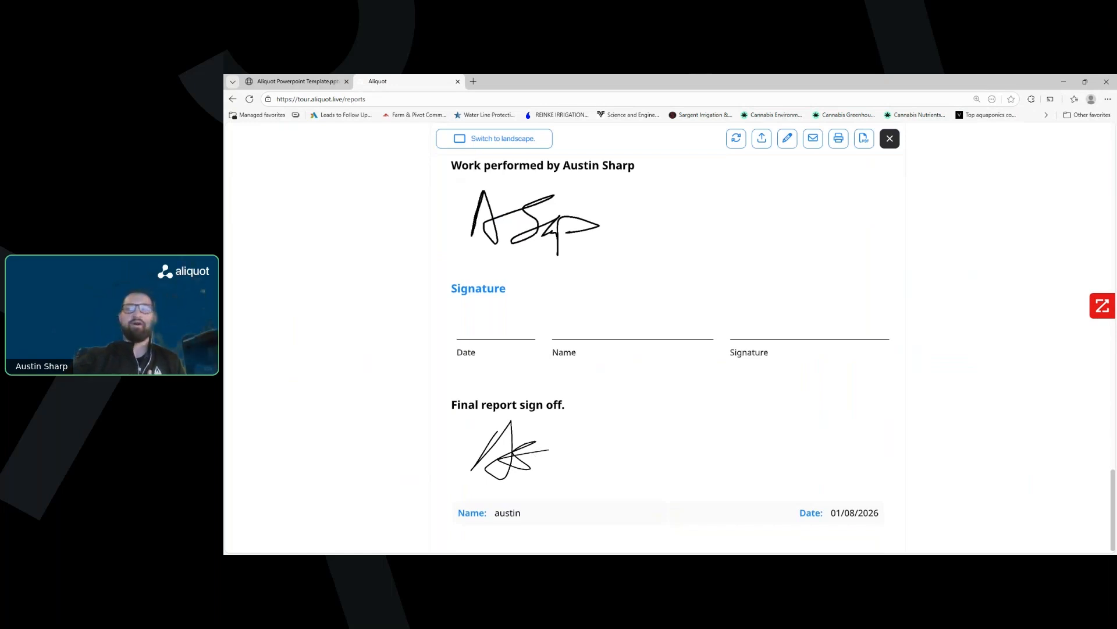
scroll(533, 455, down, 3)
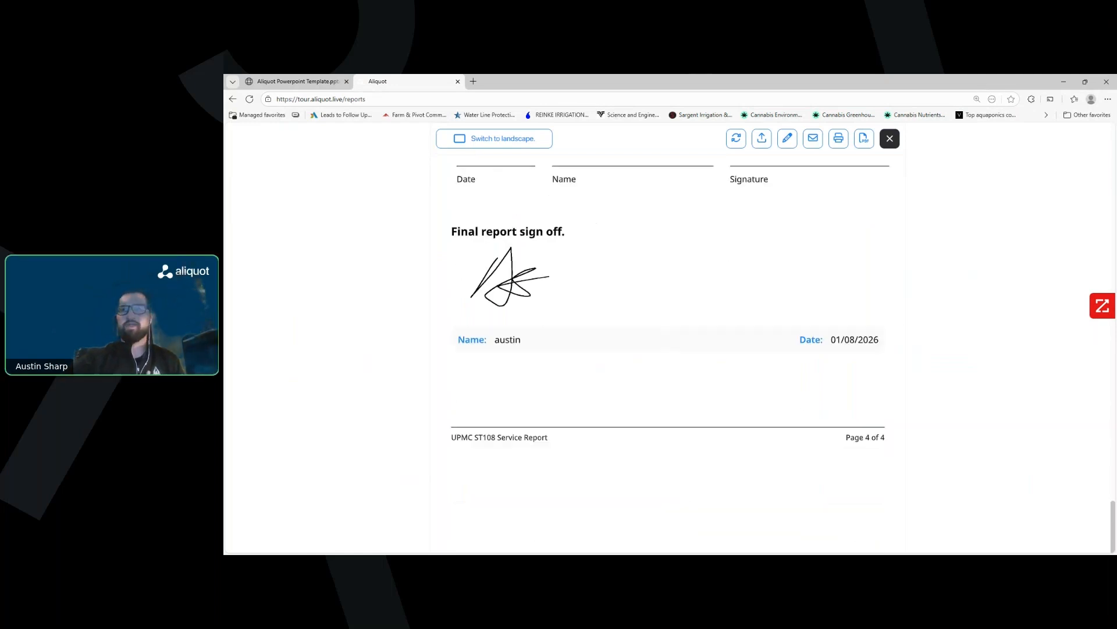
click(890, 139)
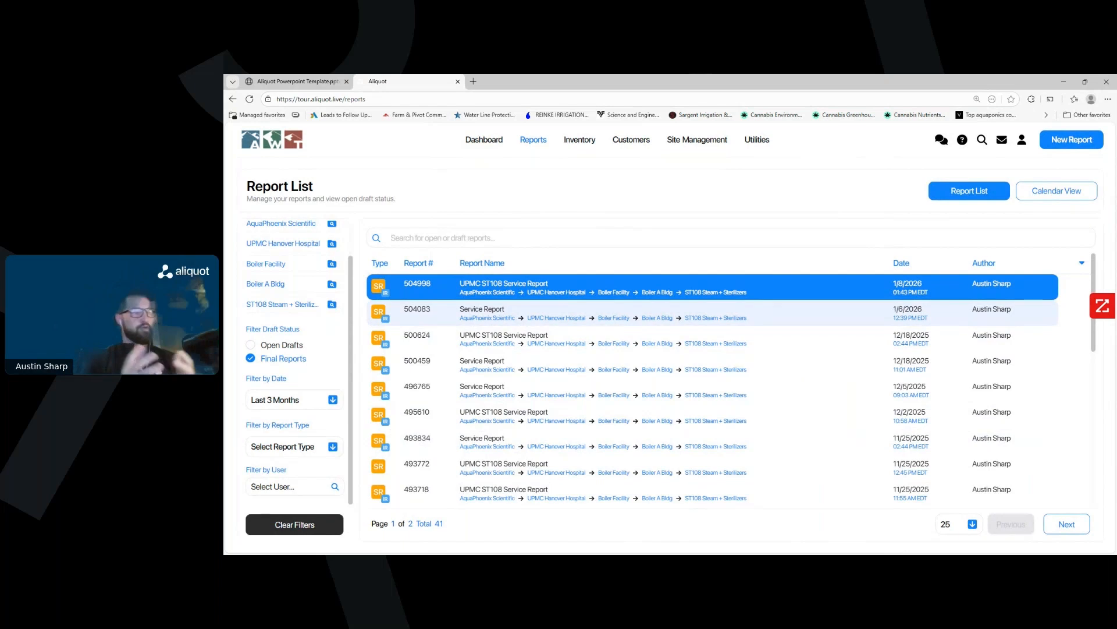
Step: Create a new service report titled Service Report from a saved template, keeping all four components enabled
click(1061, 143)
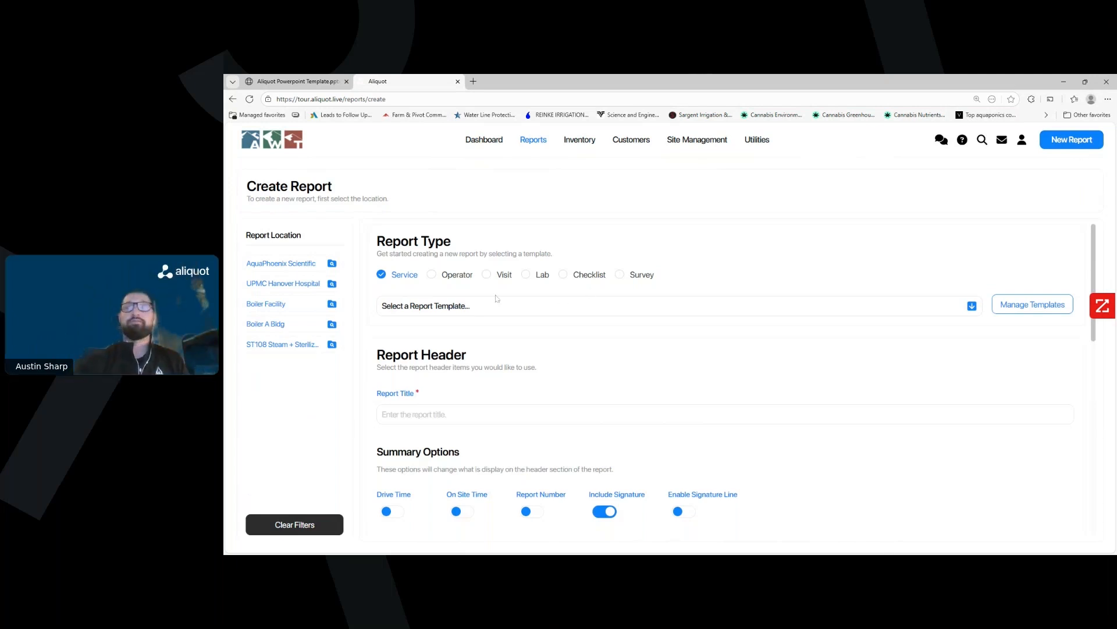
click(475, 306)
click(443, 344)
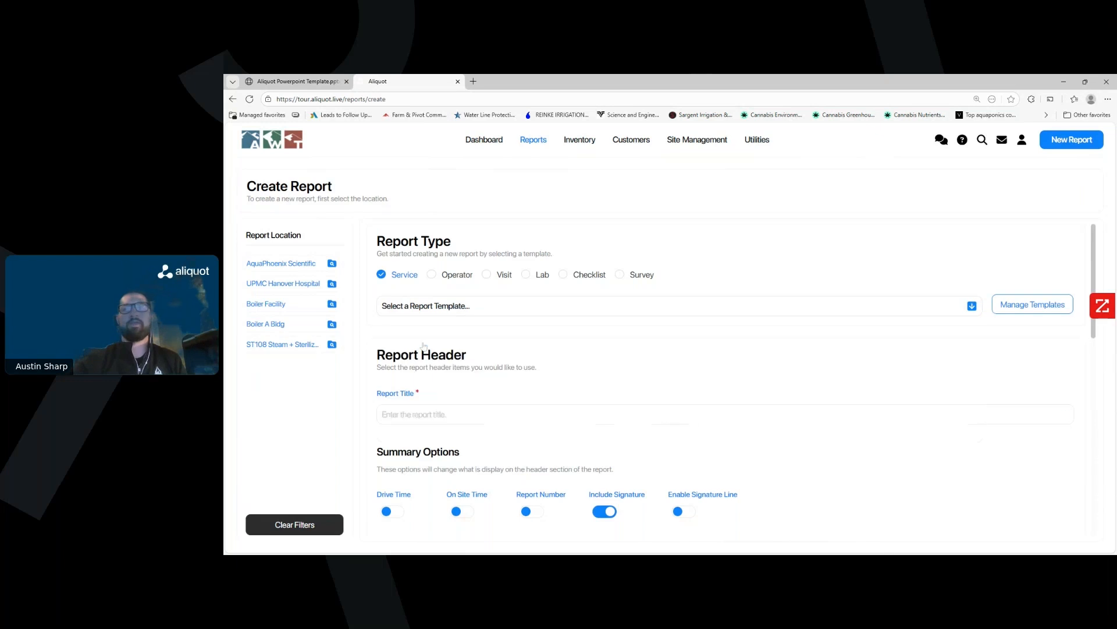
scroll(586, 397, down, 3)
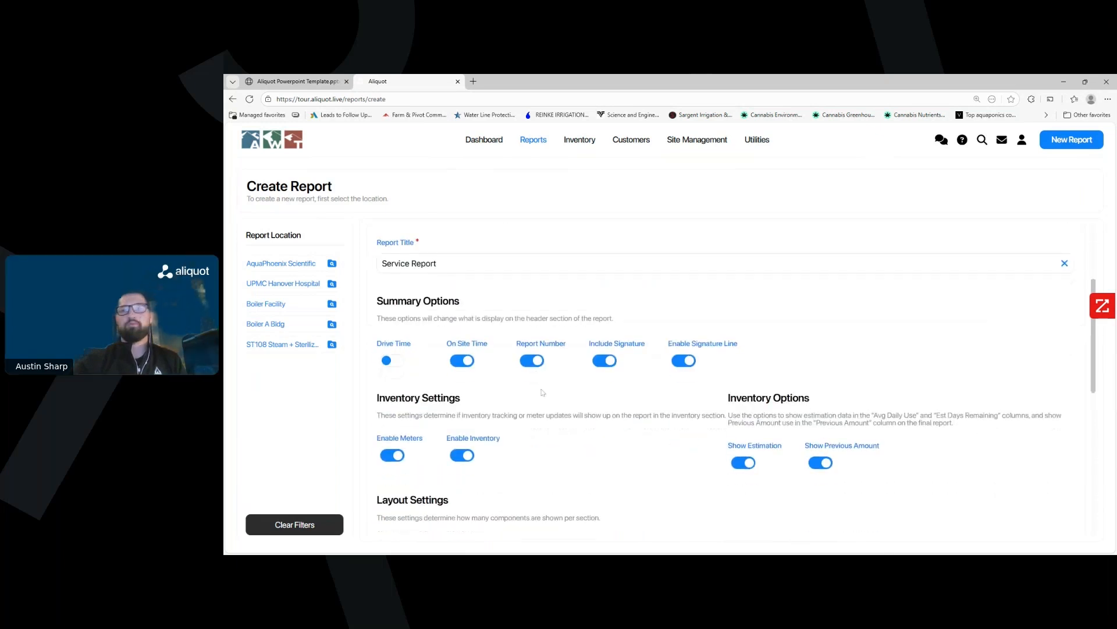
click(391, 326)
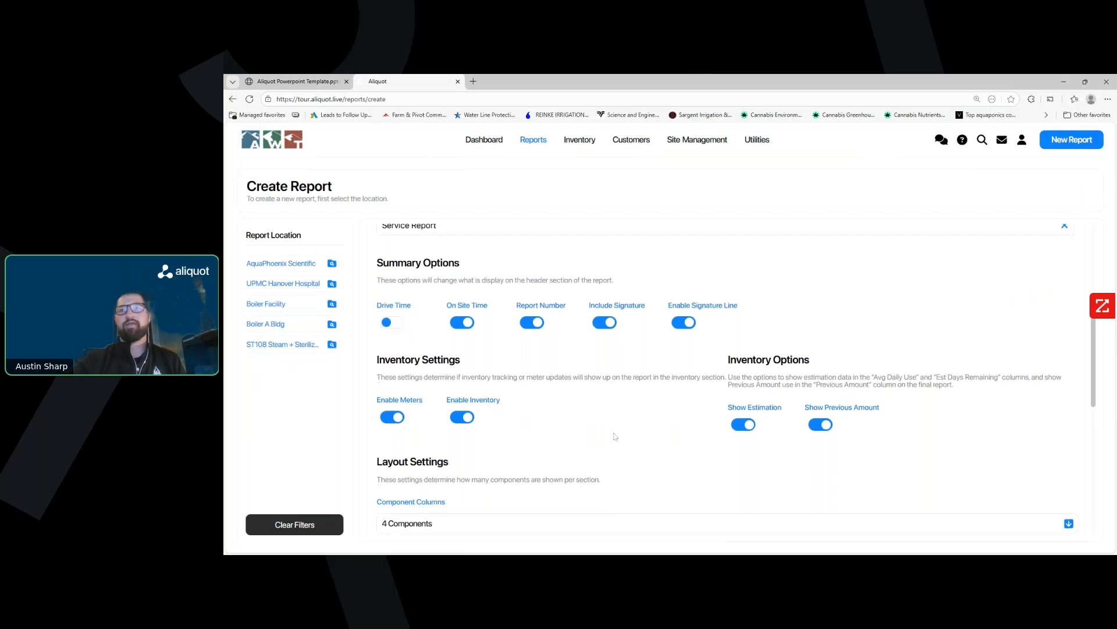
scroll(616, 437, down, 4)
scroll(616, 438, down, 3)
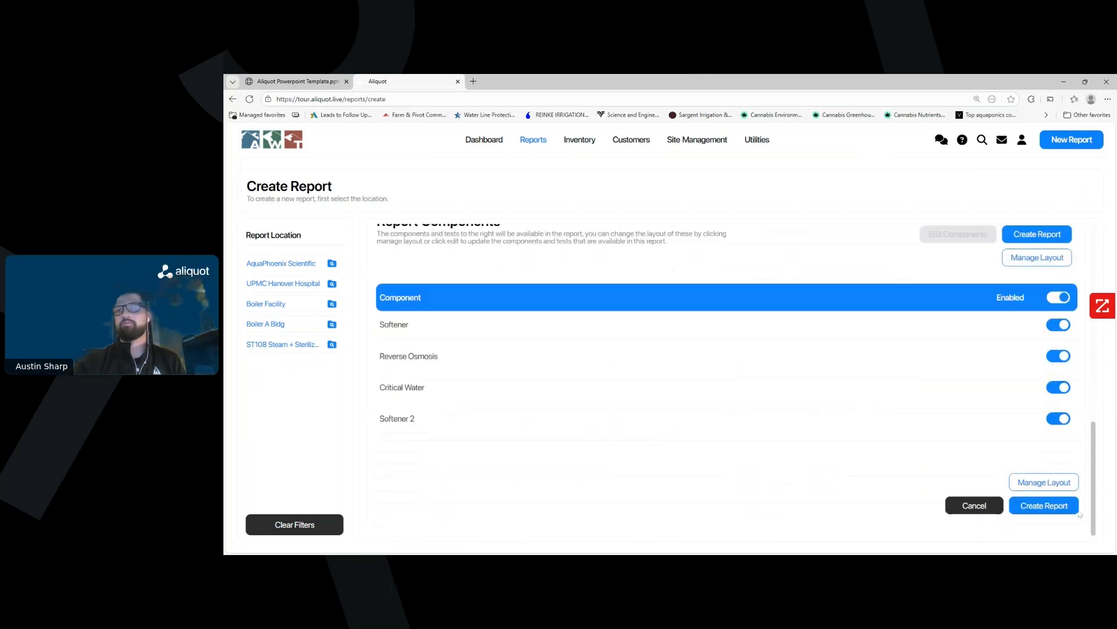
click(1041, 504)
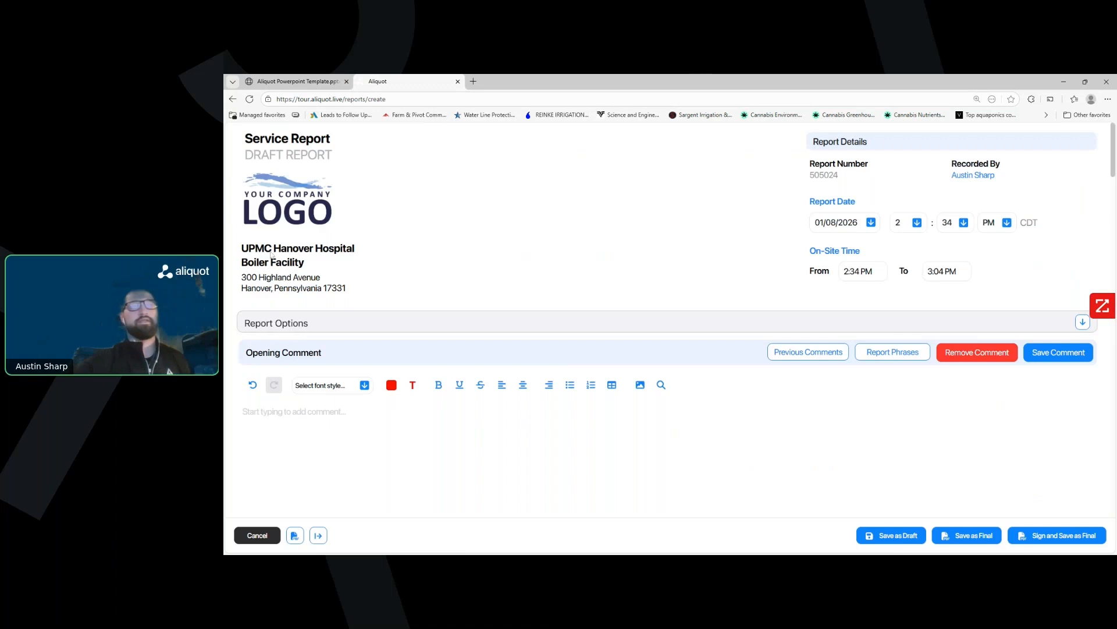
Step: Insert the personal Boiler Condensate pH report phrase into the opening comment and save the comment
click(910, 358)
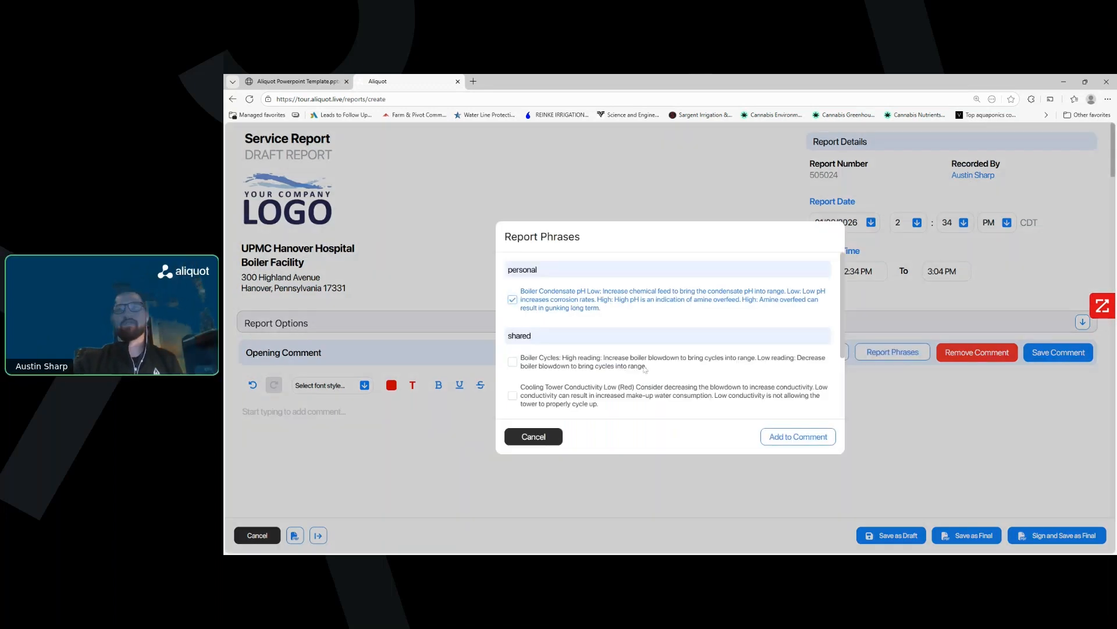
click(795, 438)
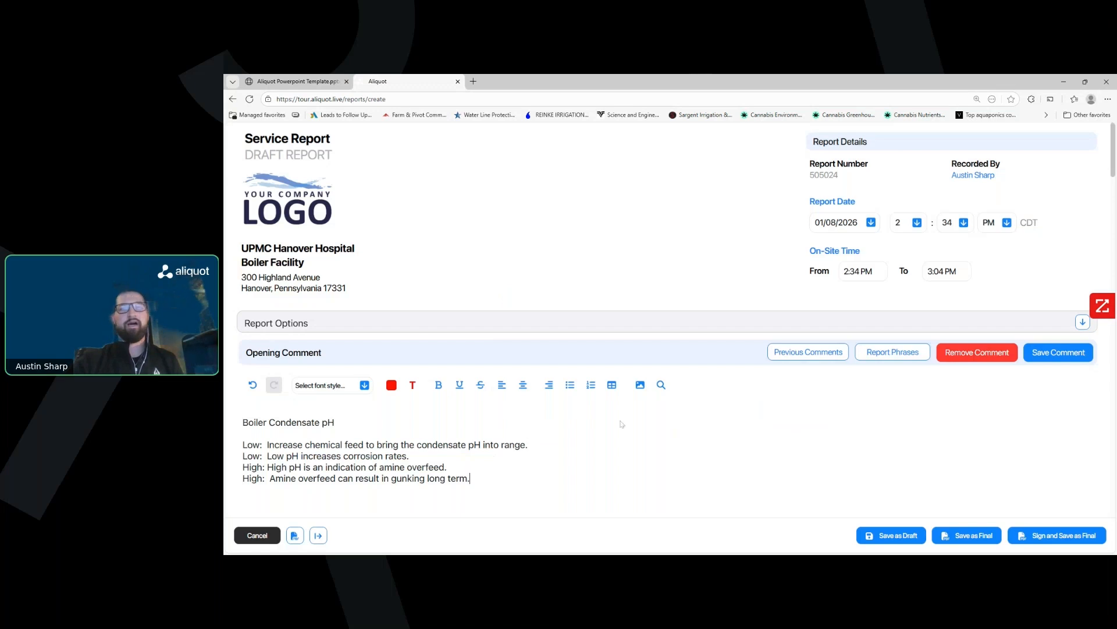
click(1055, 354)
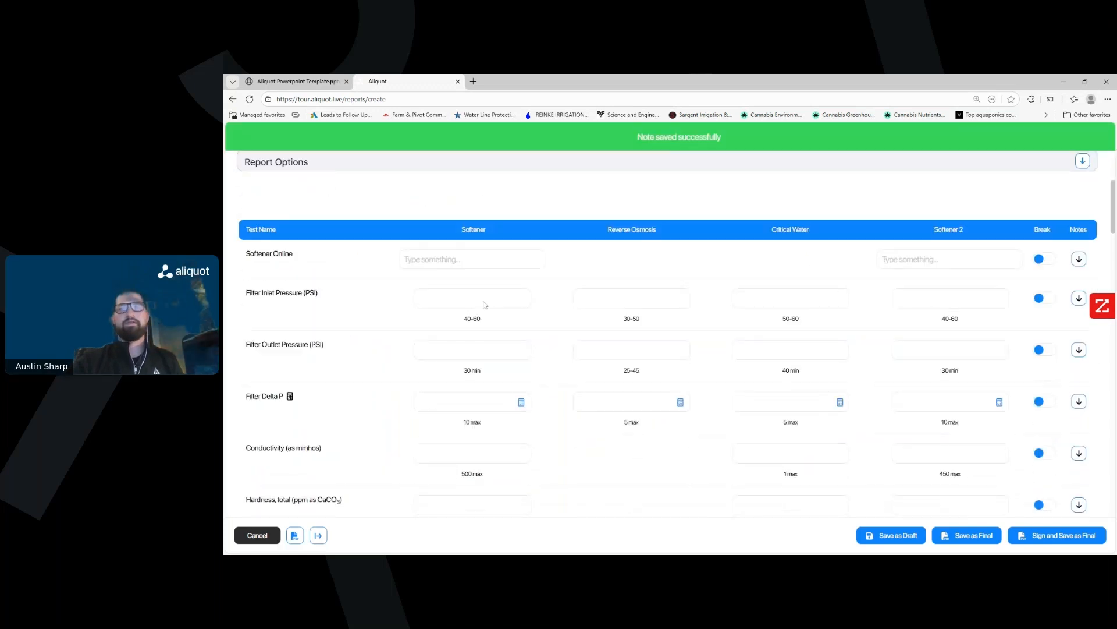
Step: Enter a Filter Inlet Pressure of 55 PSI for the Softener, Reverse Osmosis and Critical Water components
click(484, 302)
text(55)
click(649, 300)
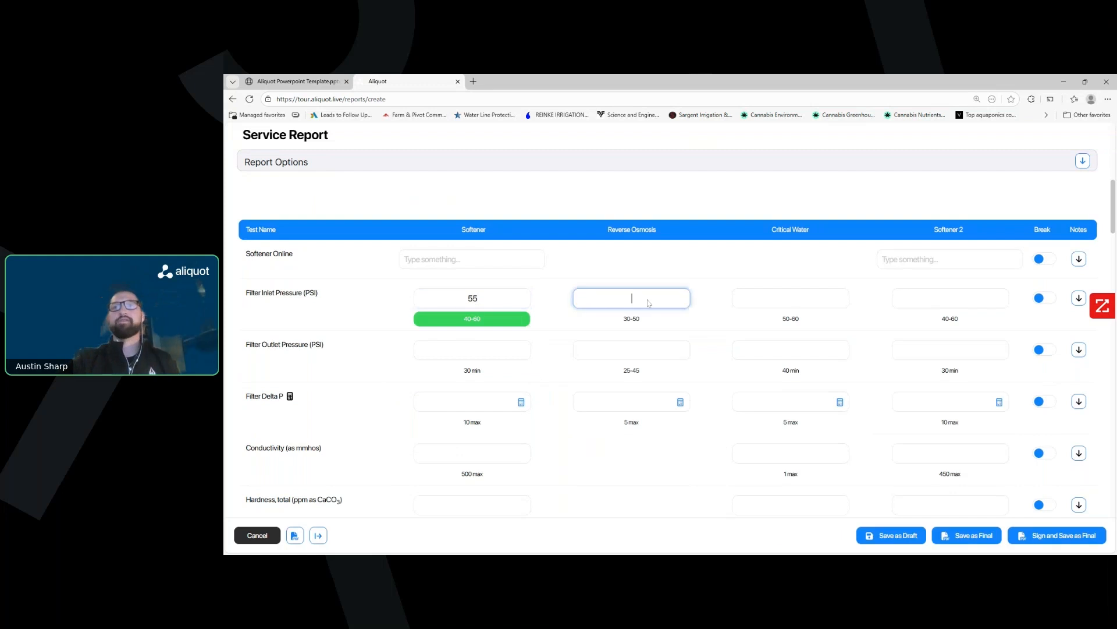
text(55)
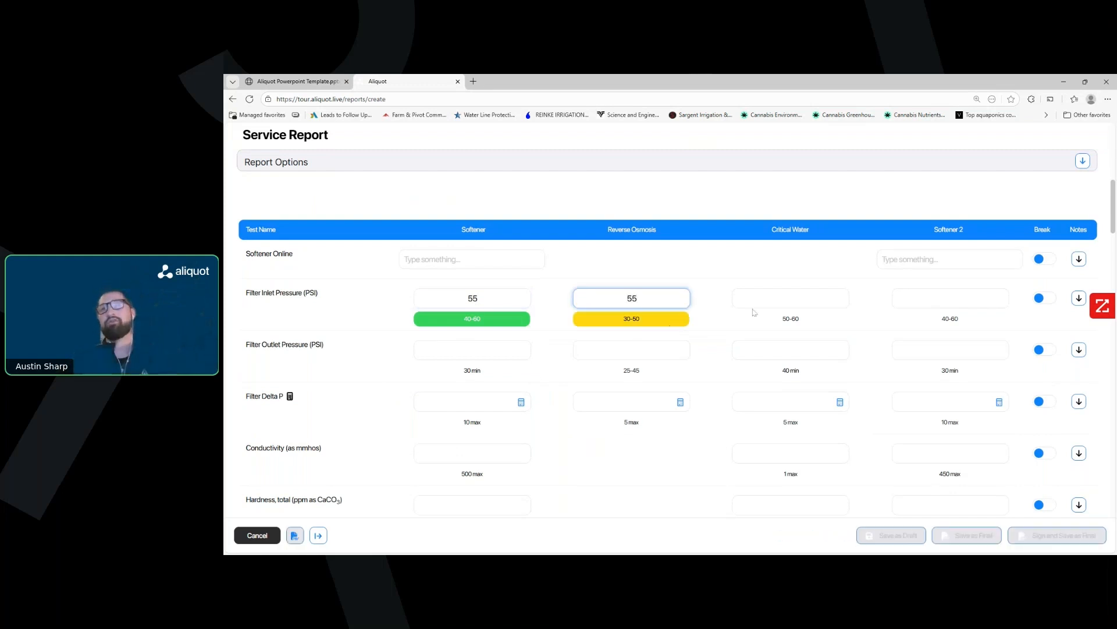
key(Tab)
text(55)
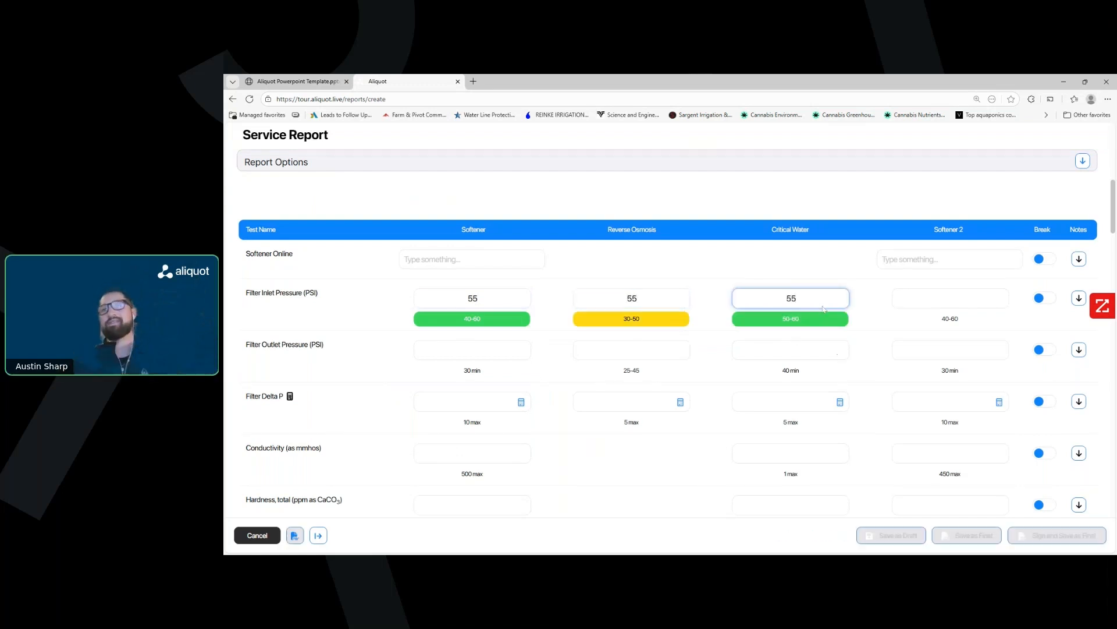
Step: Try a Filter Inlet Pressure of 20 PSI for Softener 2, and replace it with 55
key(Tab)
text(20)
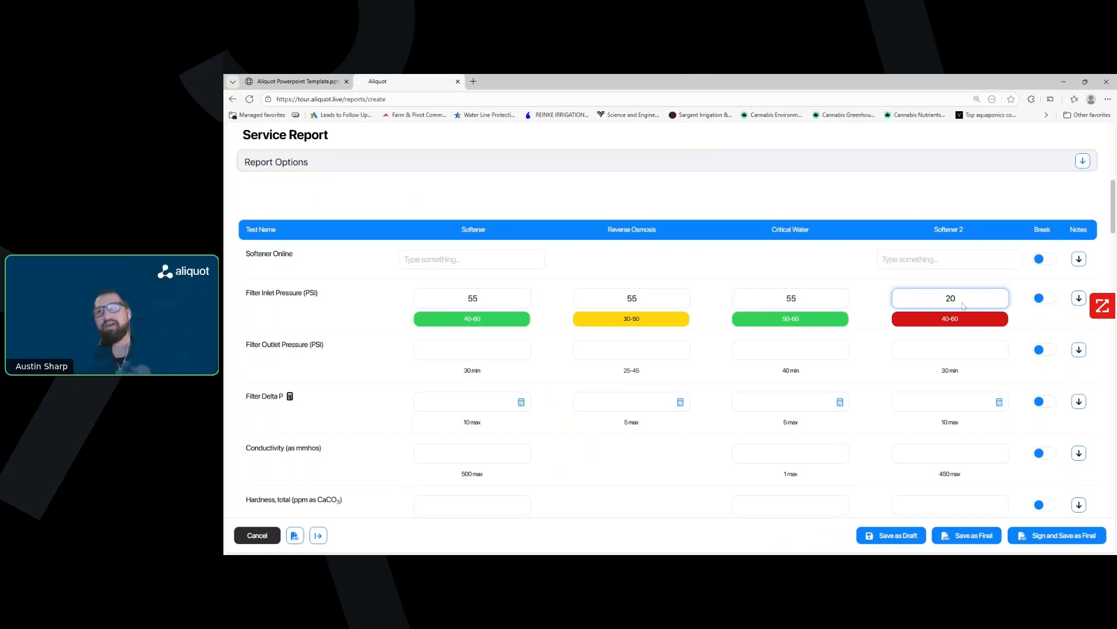
key(BackSpace)
key(BackSpace)
text(55)
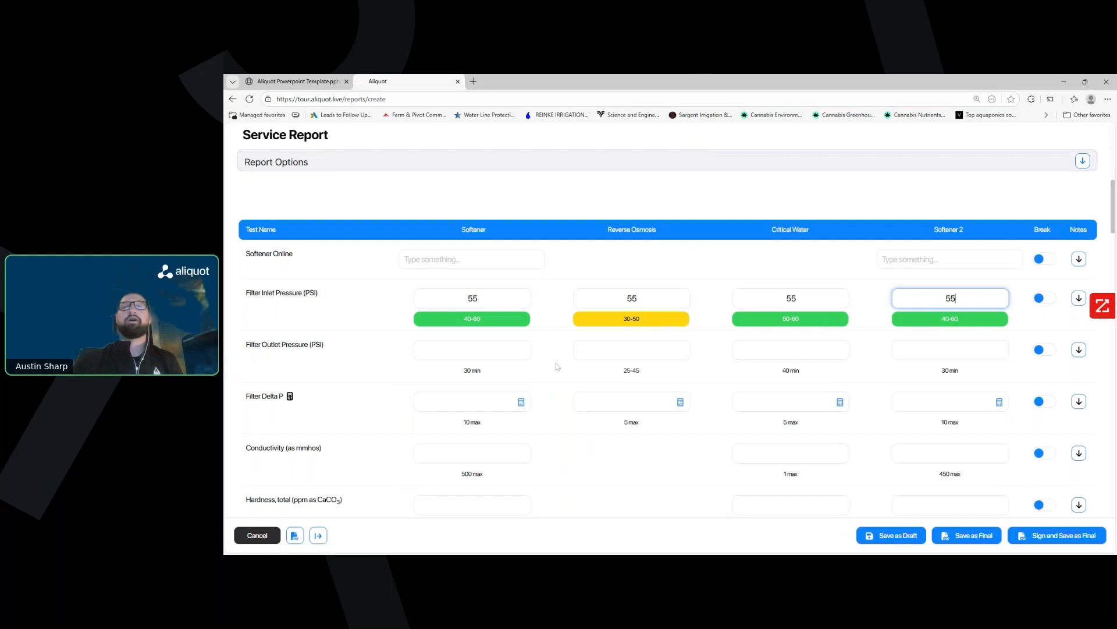
Step: Enter Filter Outlet Pressures of 40 for Softener, 45 for Reverse Osmosis, 60 for Critical Water and 69 for Softener 2
click(487, 350)
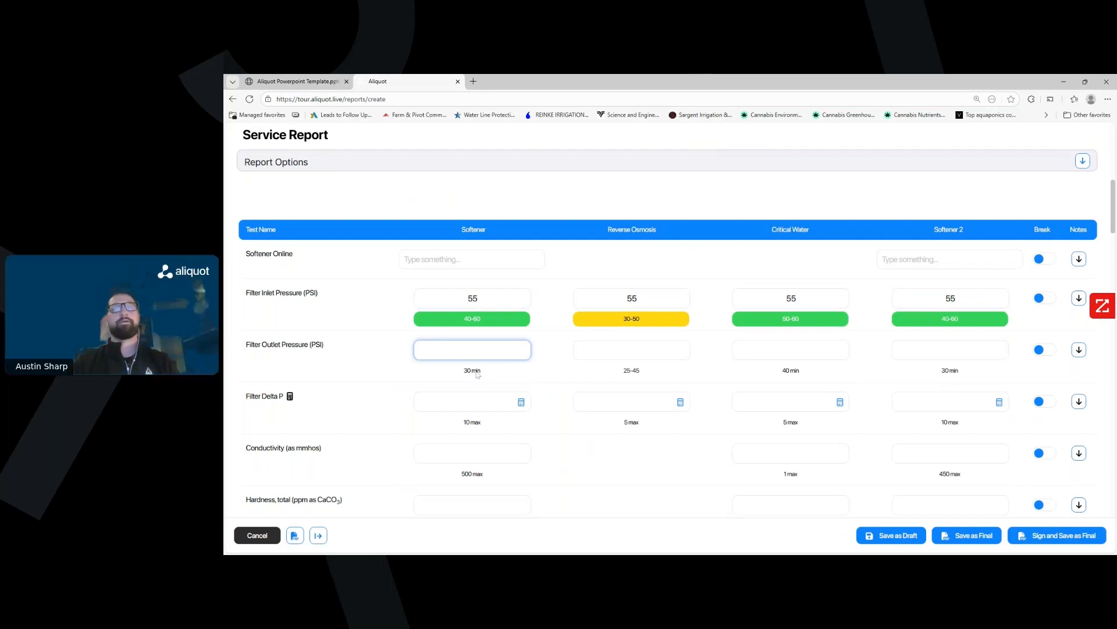
text(40)
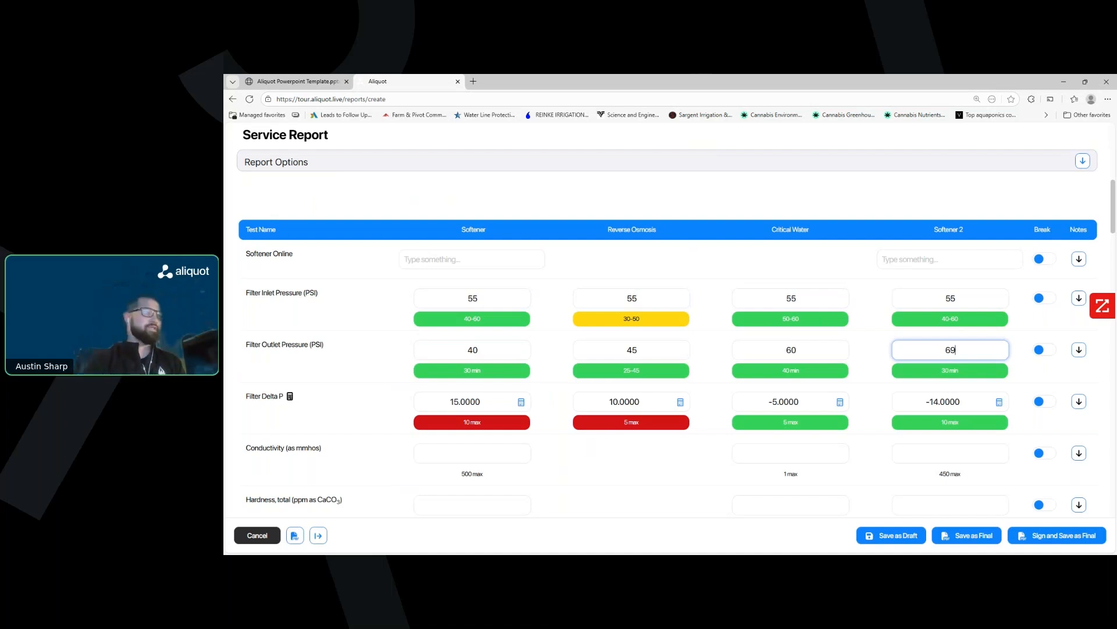
Step: Set the Critical Water Color result to clear and its UV Status to on
scroll(792, 378, down, 8)
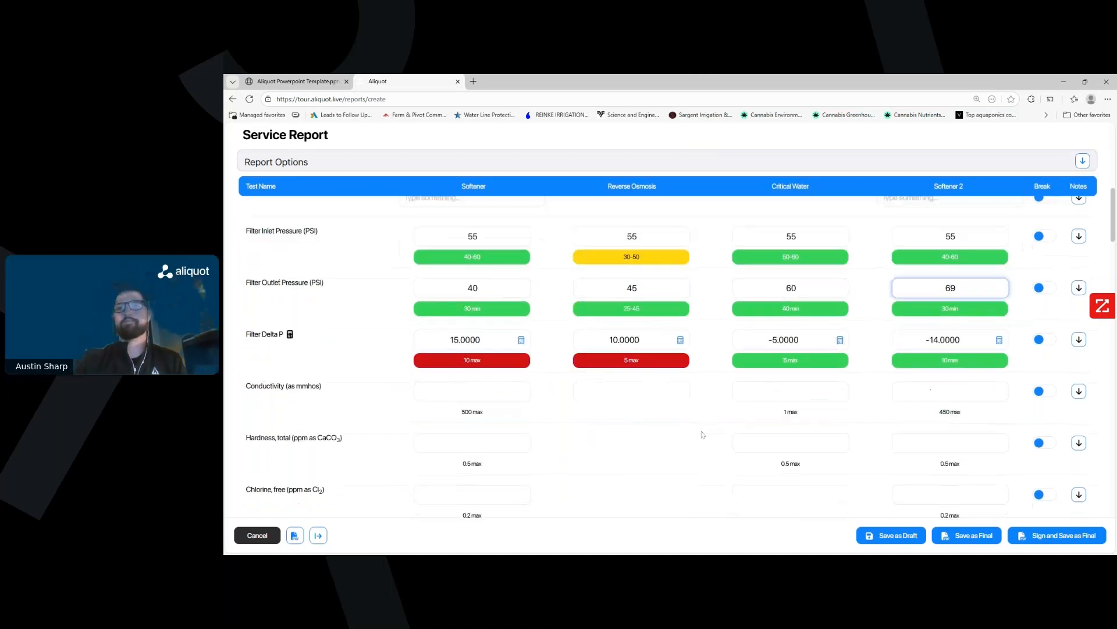
click(786, 364)
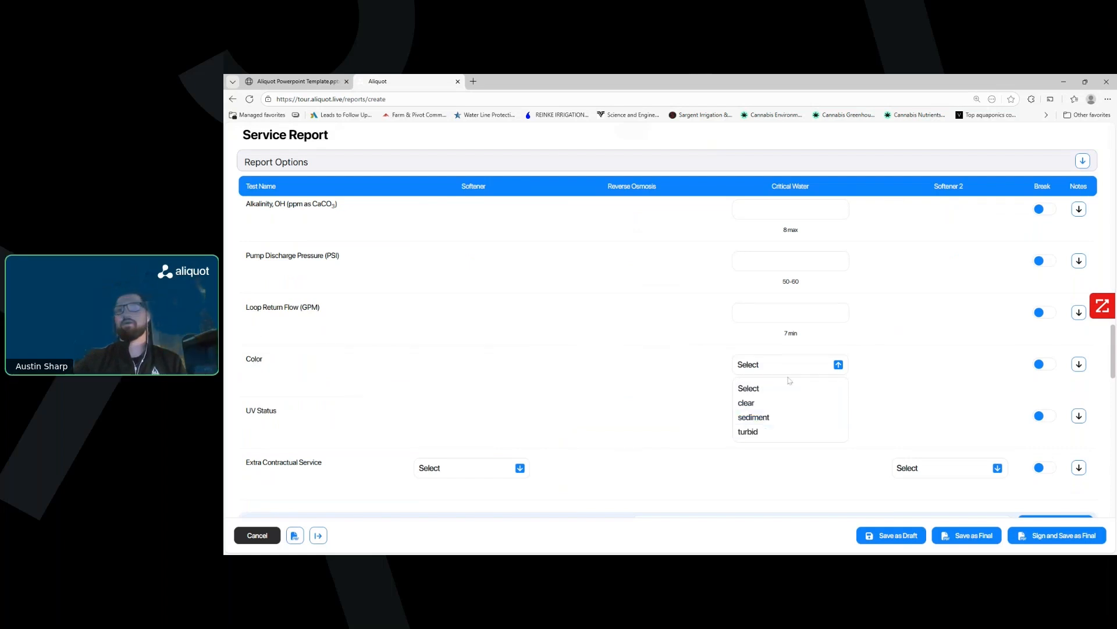
click(806, 403)
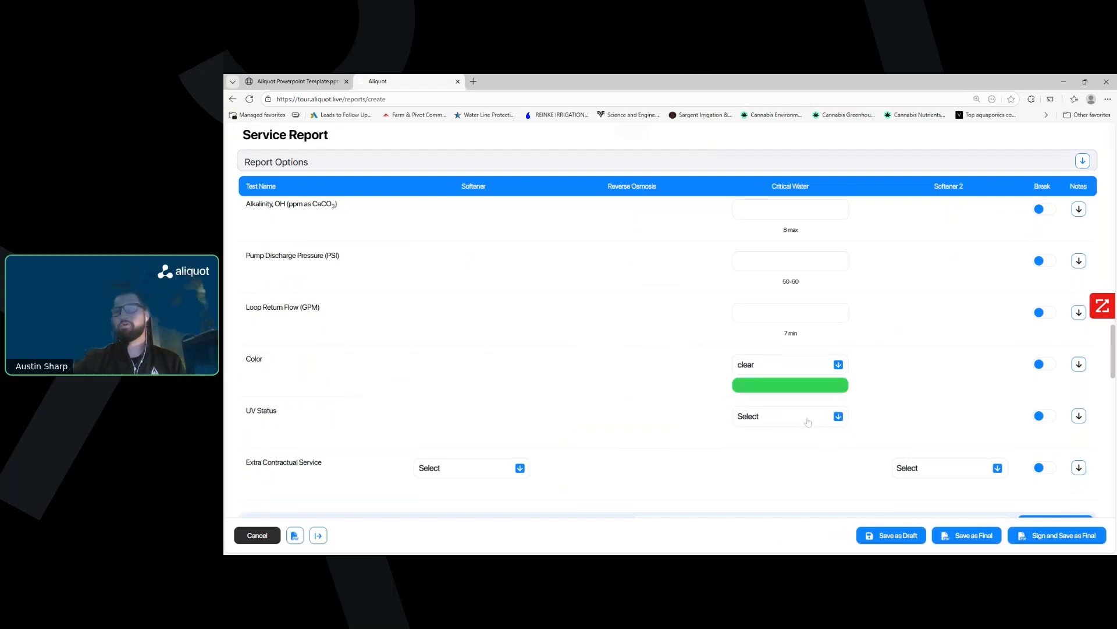
click(838, 420)
click(777, 460)
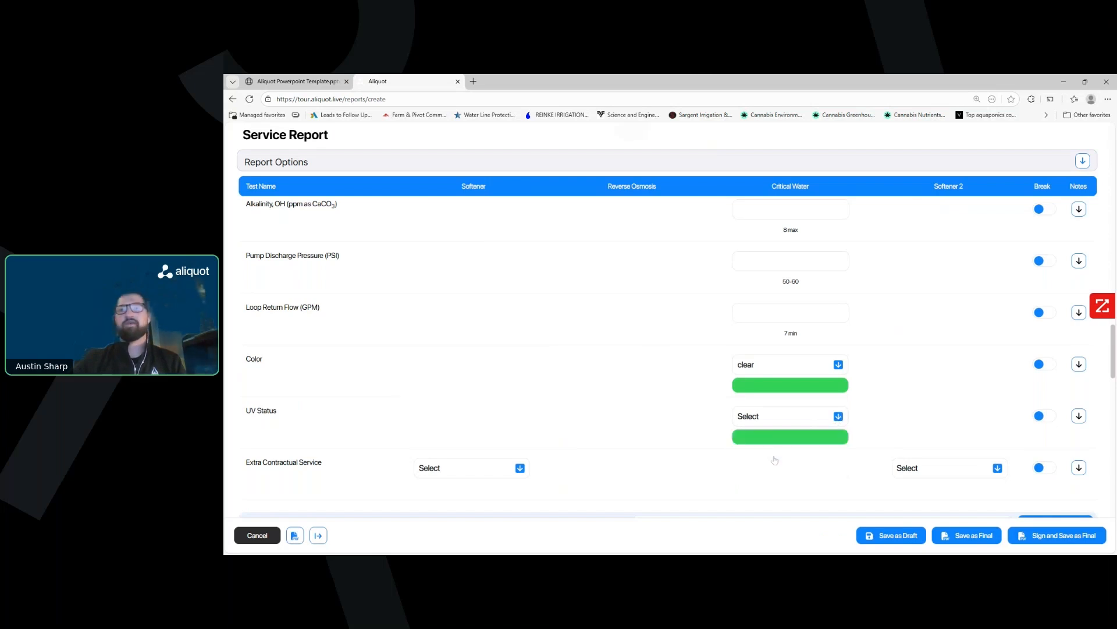
Step: Set Extra Contractual Service to Yes for the Softener
scroll(783, 489, down, 1)
scroll(783, 489, down, 1)
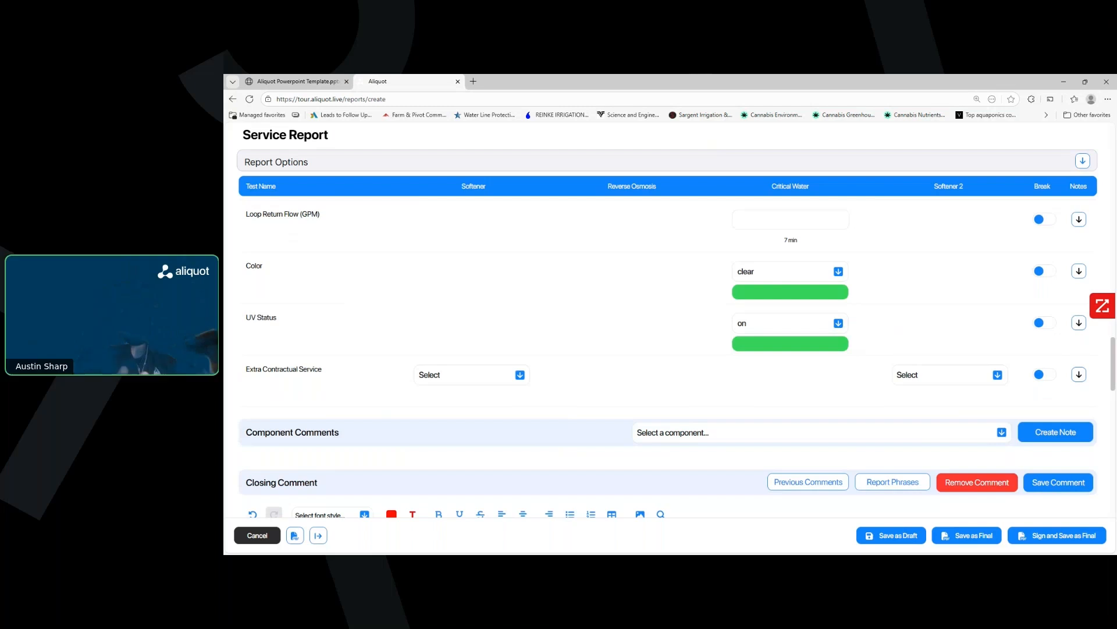
click(503, 379)
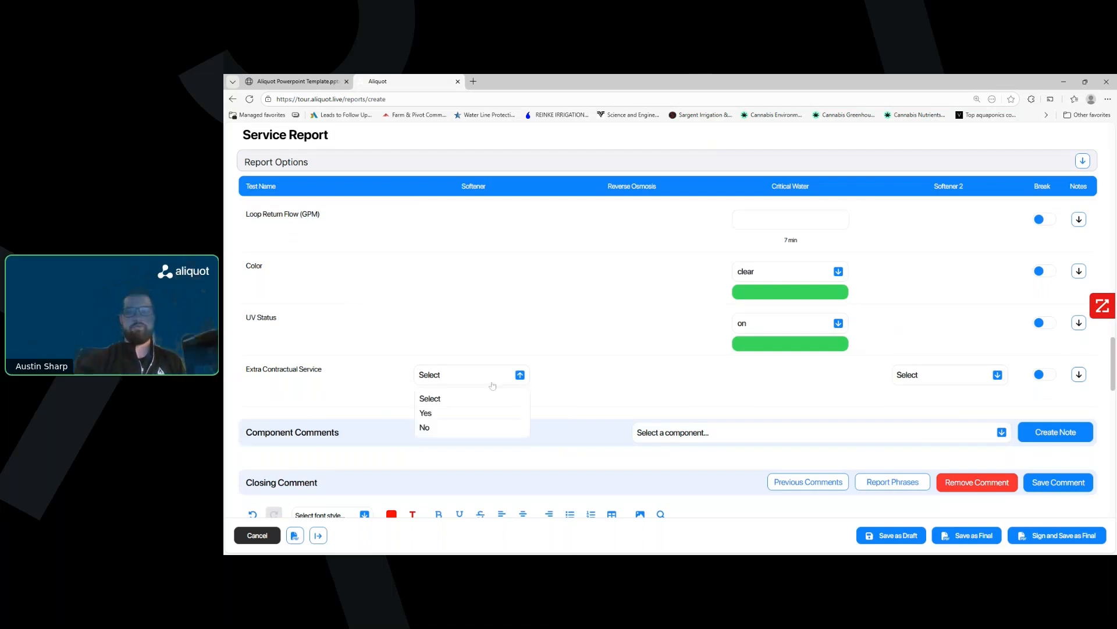
click(447, 414)
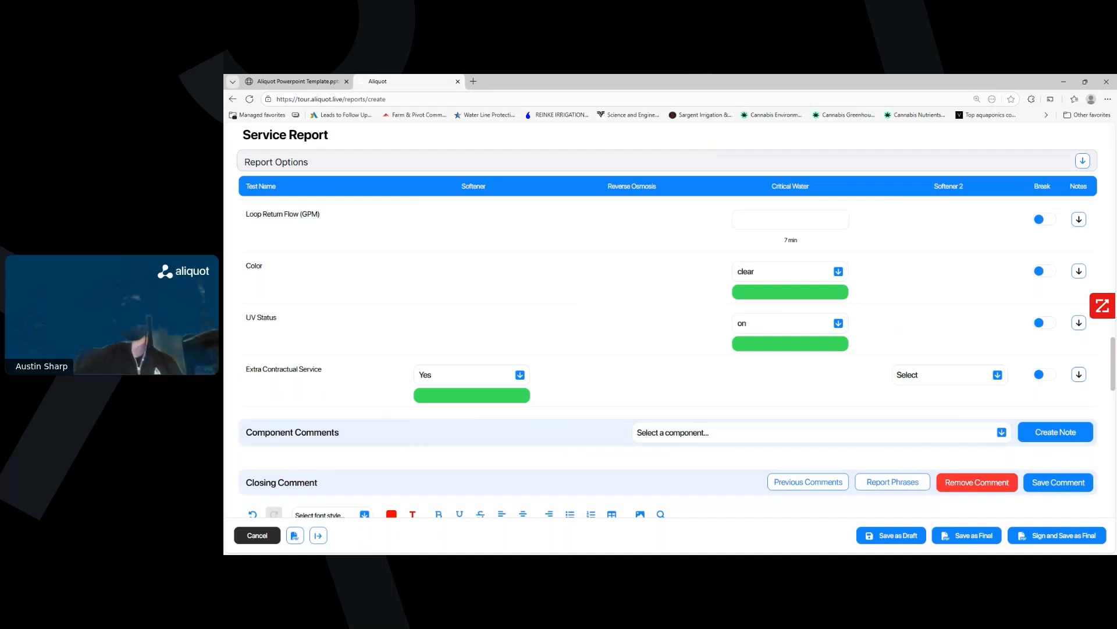
Step: Insert the report phrase beginning "Thank you for your business" with its A, B, C list into the Closing Comment
scroll(595, 398, down, 3)
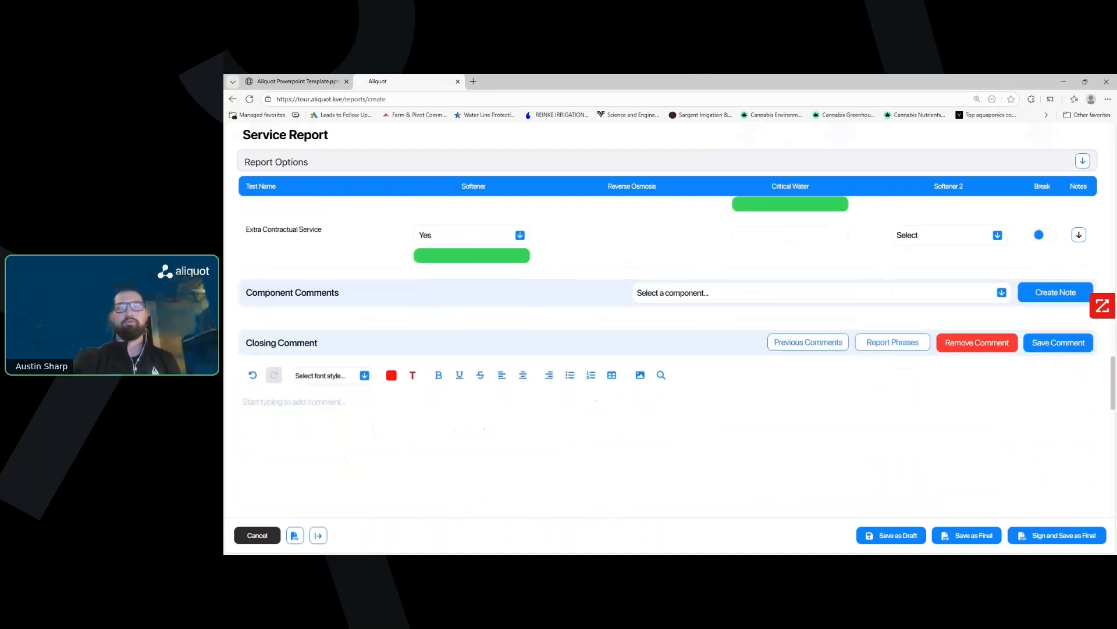
click(897, 344)
scroll(640, 349, down, 3)
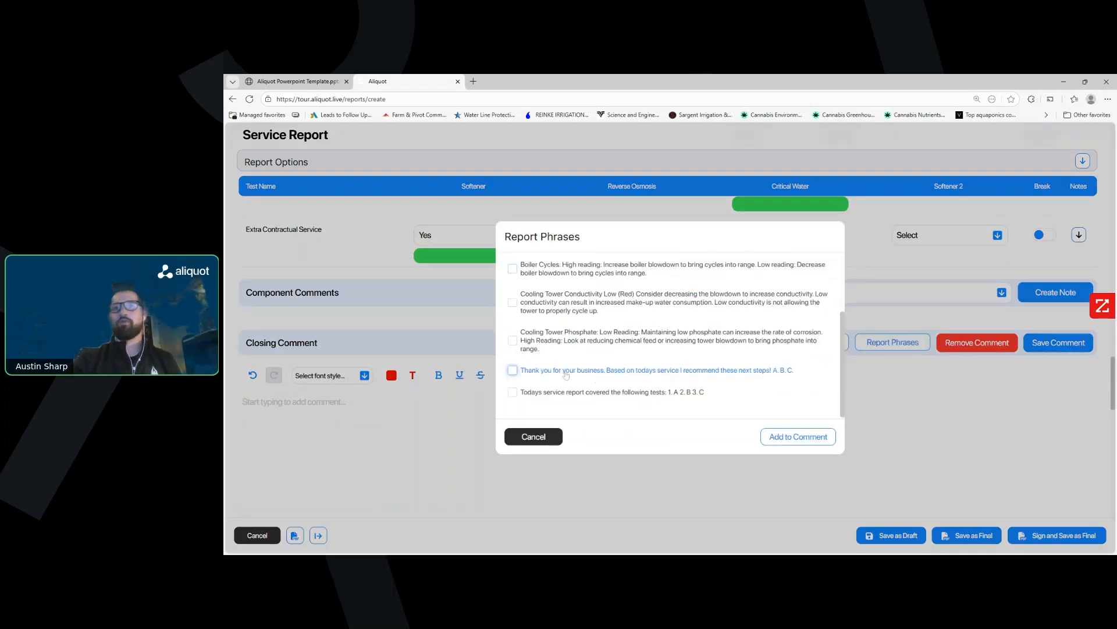
click(599, 372)
click(771, 436)
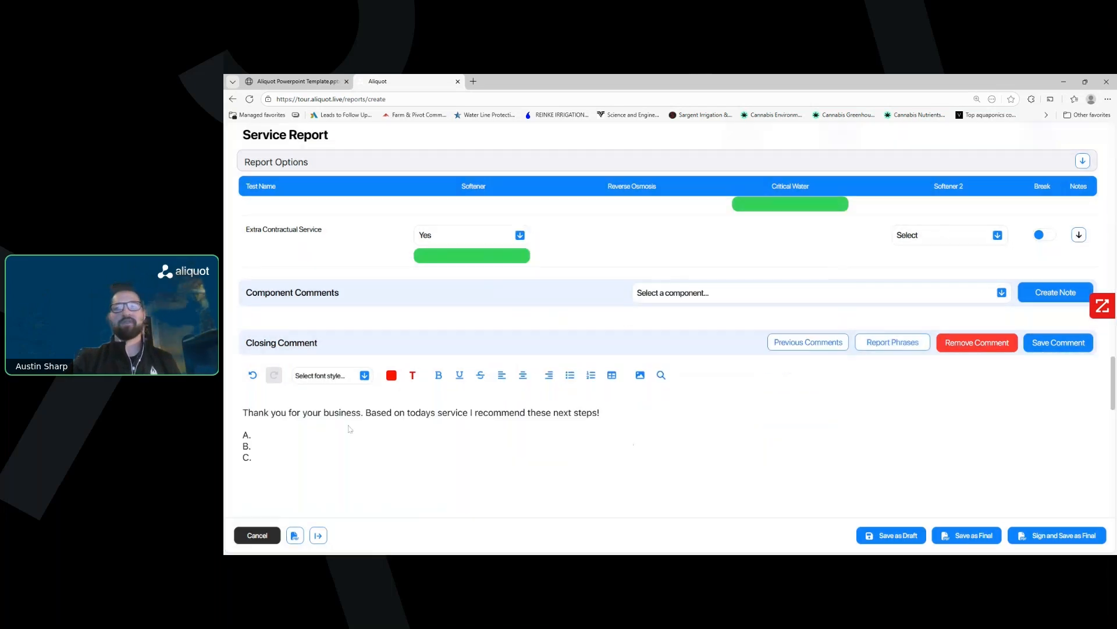
Step: Fill in the closing comment's lettered list with Alpha for A, Bravo for B and Charlie for C
click(300, 438)
text(Alpha)
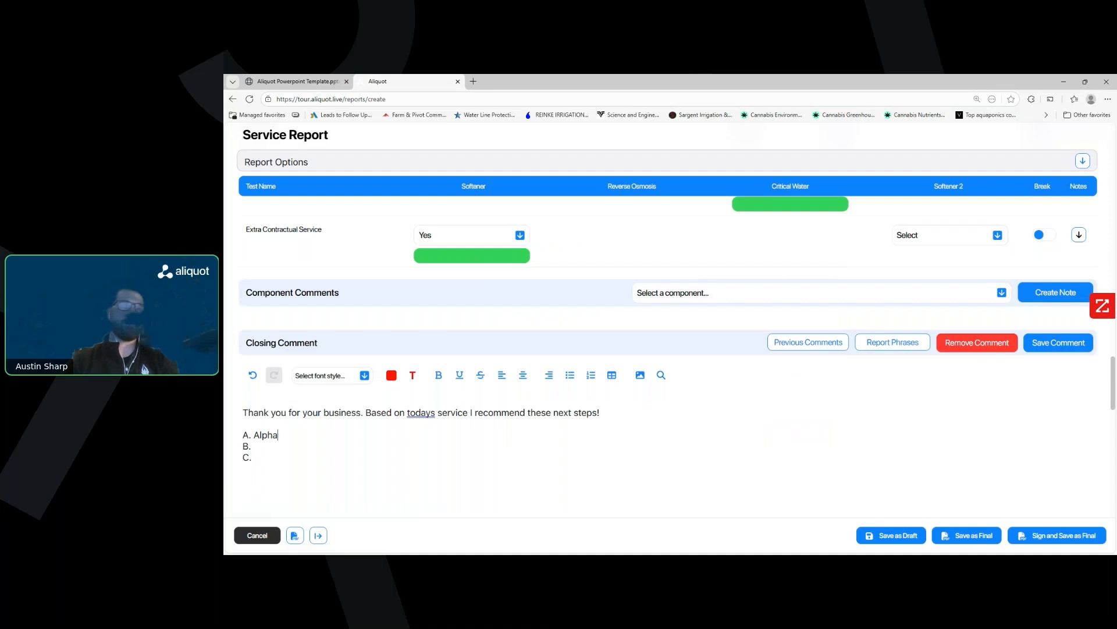
click(280, 451)
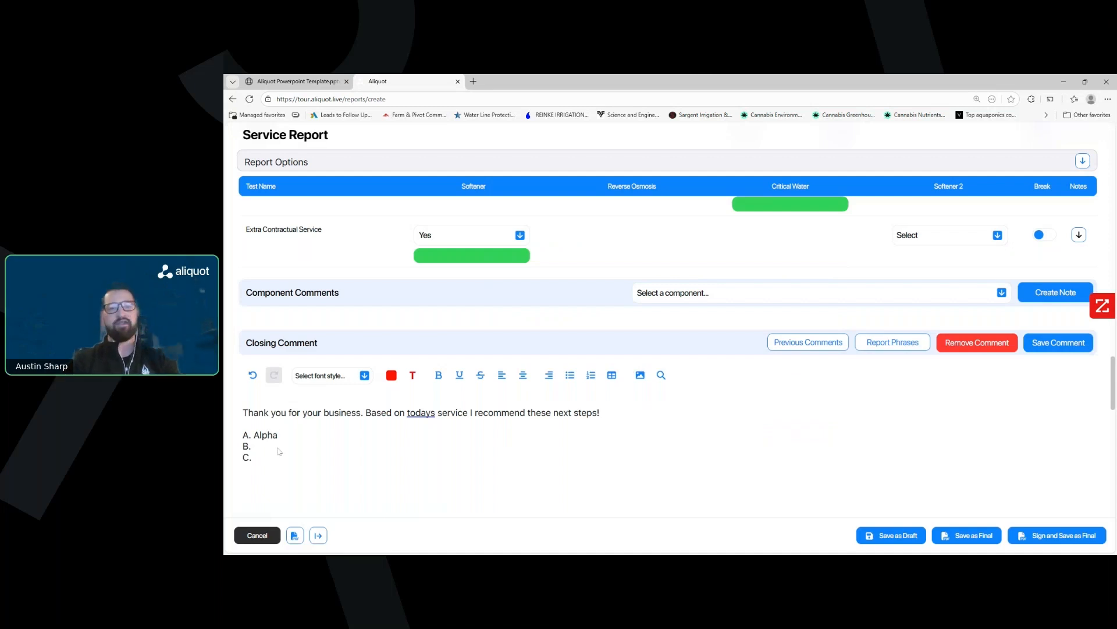
text(Bravo)
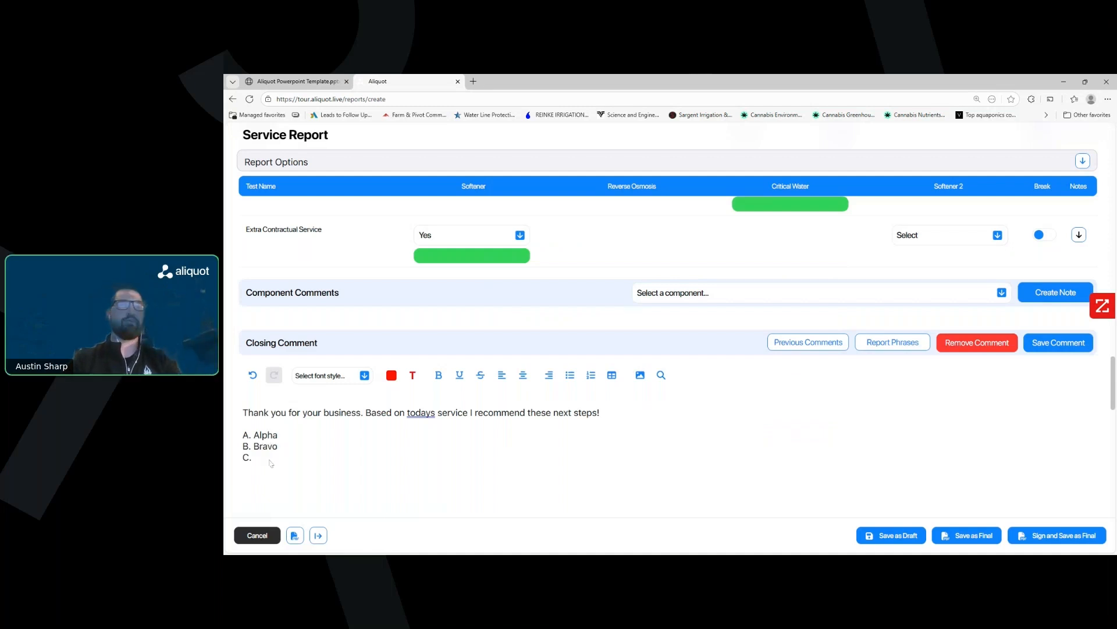
click(270, 463)
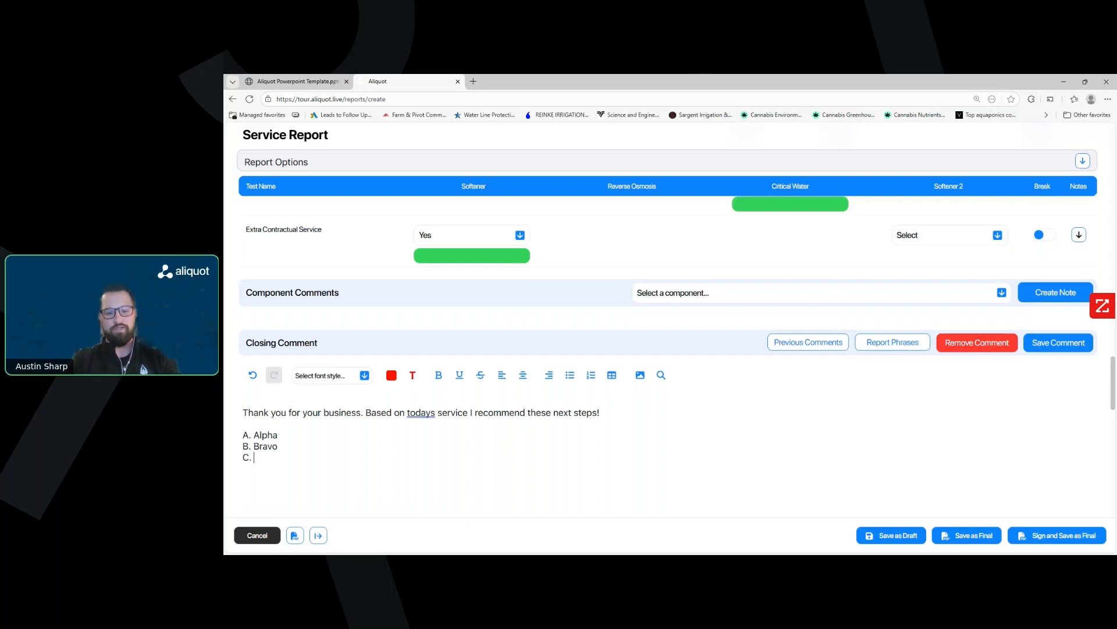
text(Charlie)
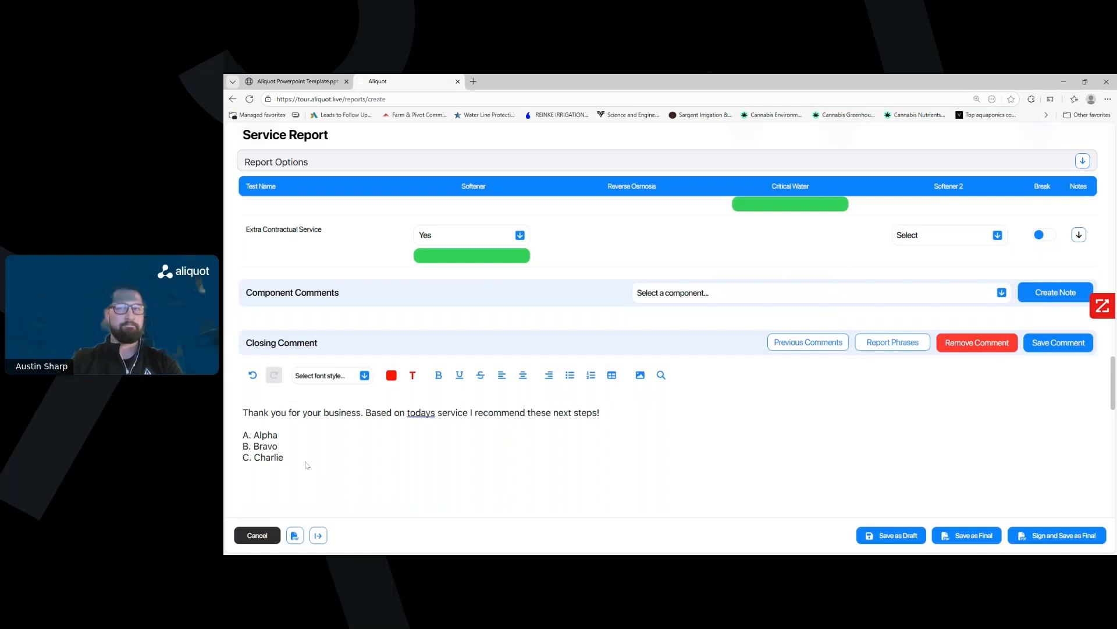
Step: Shorten the closing comment's opening text so that it ends with "I recommend these!"
drag(609, 414, 551, 417)
key(BackSpace)
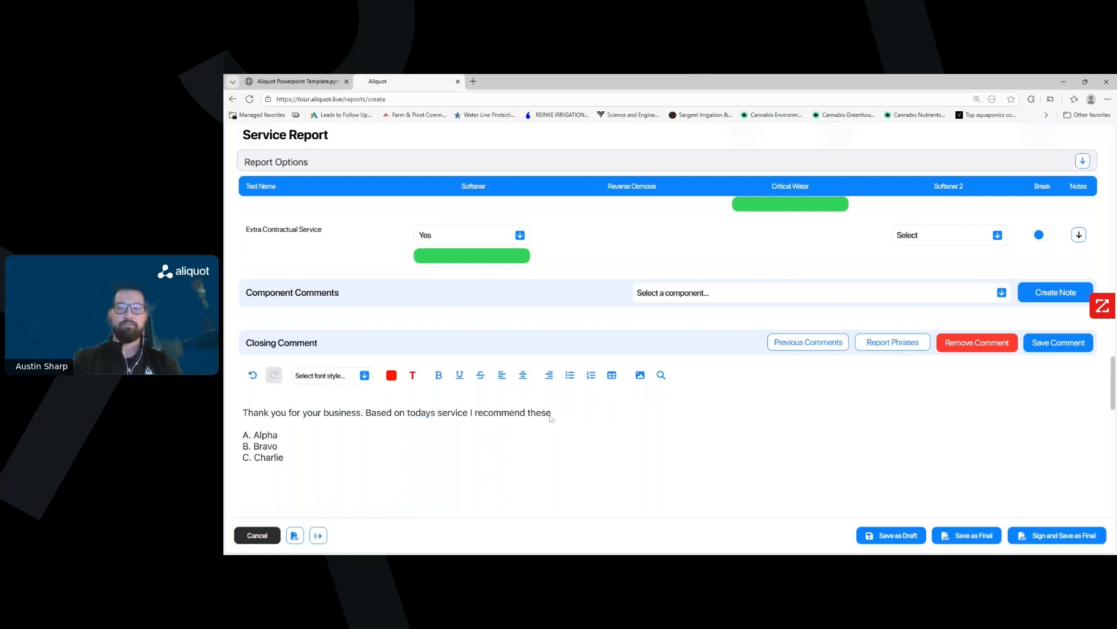
text(!)
Step: Enter an inventory Amount of 12 for the 50lb Salt Bag at Boiler A Bldg and mark it for re-order
scroll(552, 431, down, 3)
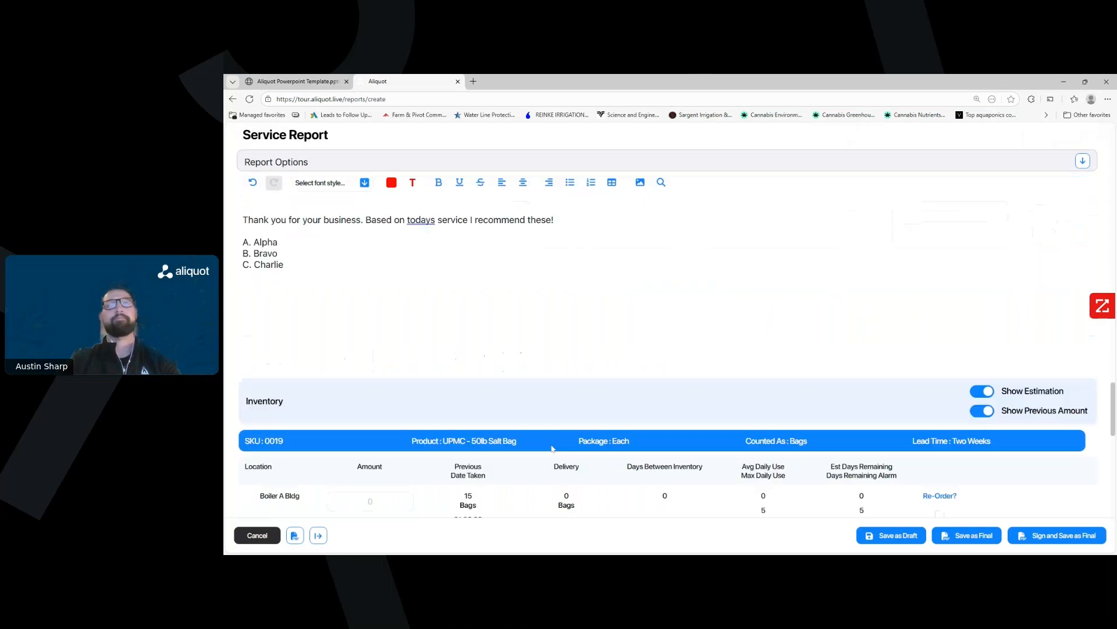
scroll(552, 448, down, 2)
click(378, 369)
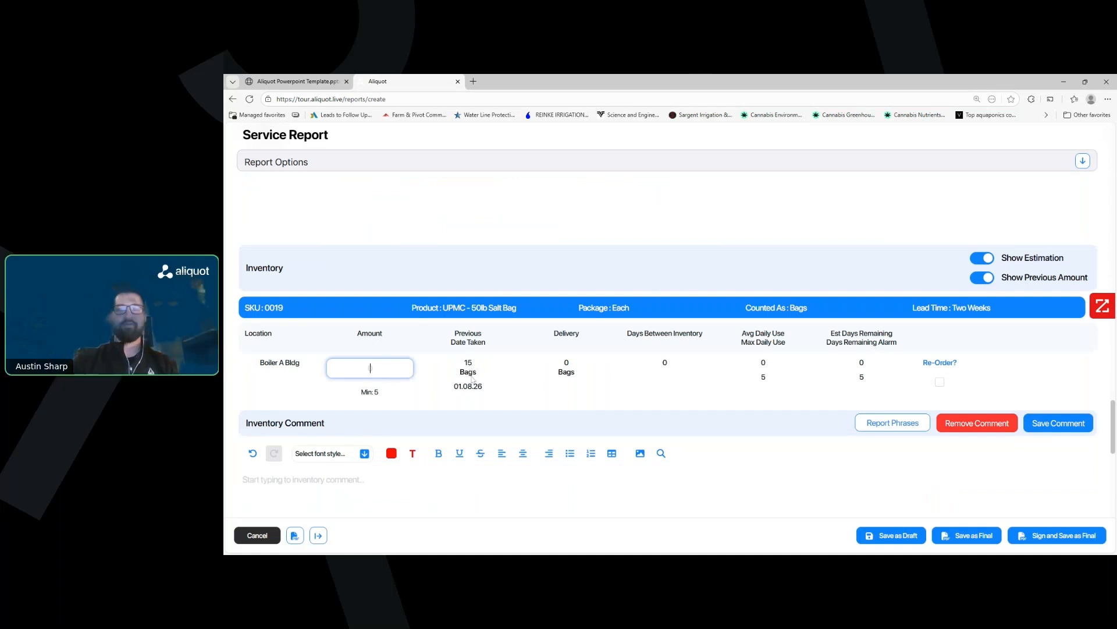
text(1)
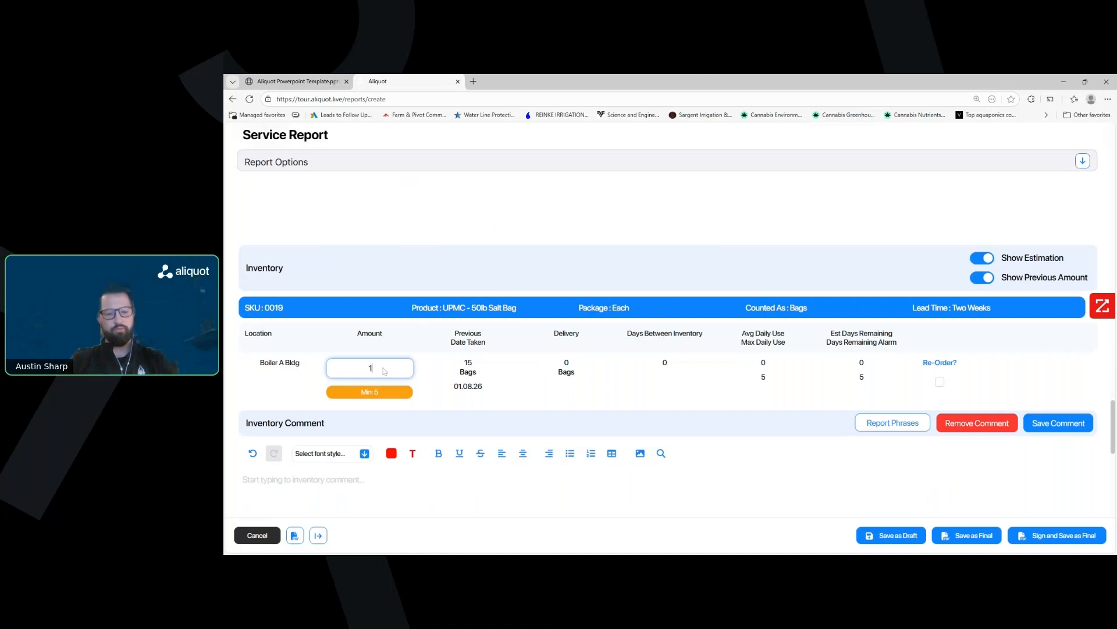
text(2)
click(359, 388)
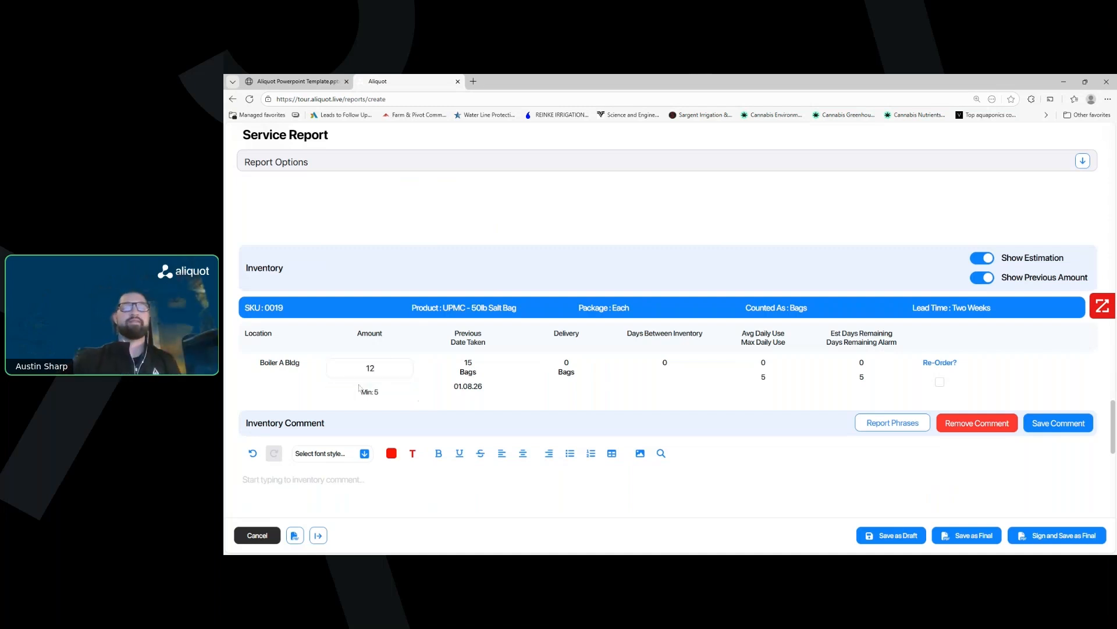
scroll(909, 355, down, 1)
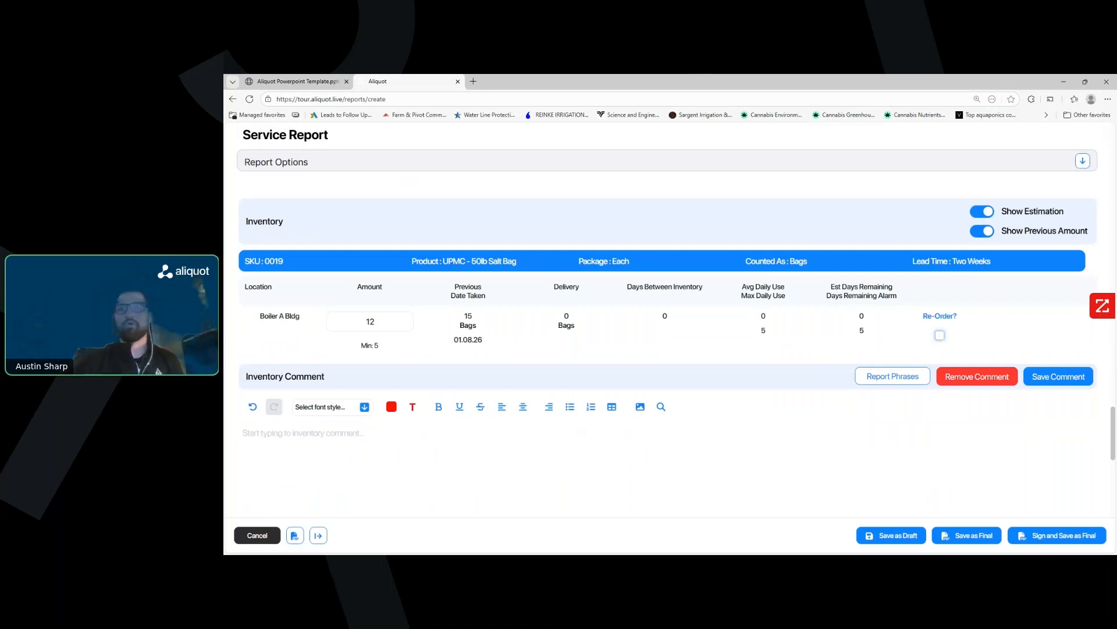
click(940, 336)
Step: Enter a reading of 788 for the UPMC System Meter
scroll(668, 349, down, 2)
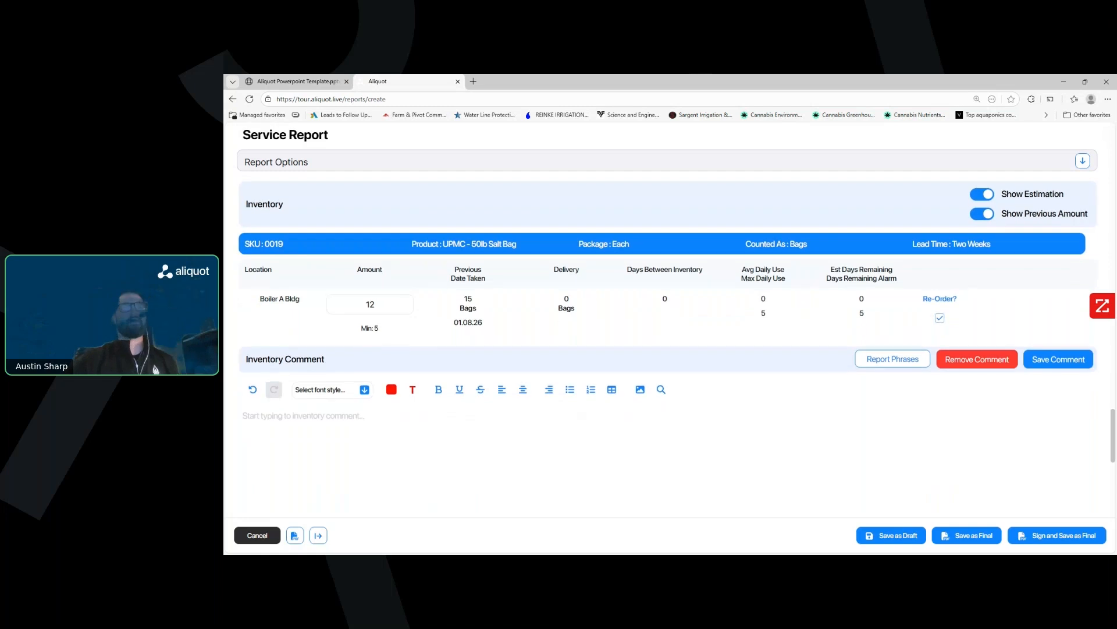
scroll(384, 331, down, 5)
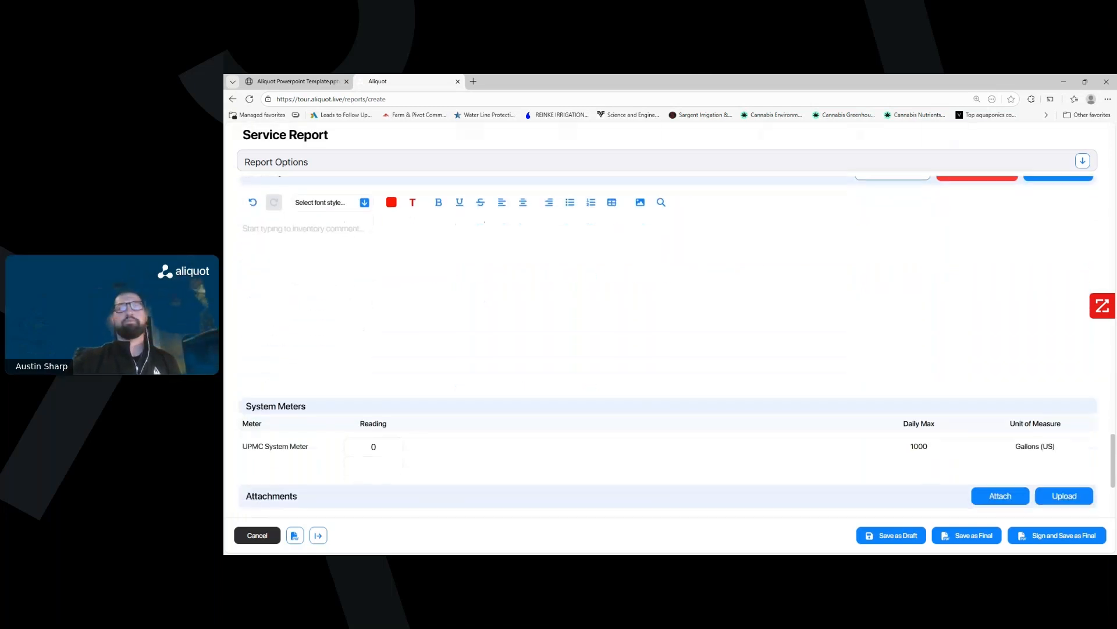
click(384, 332)
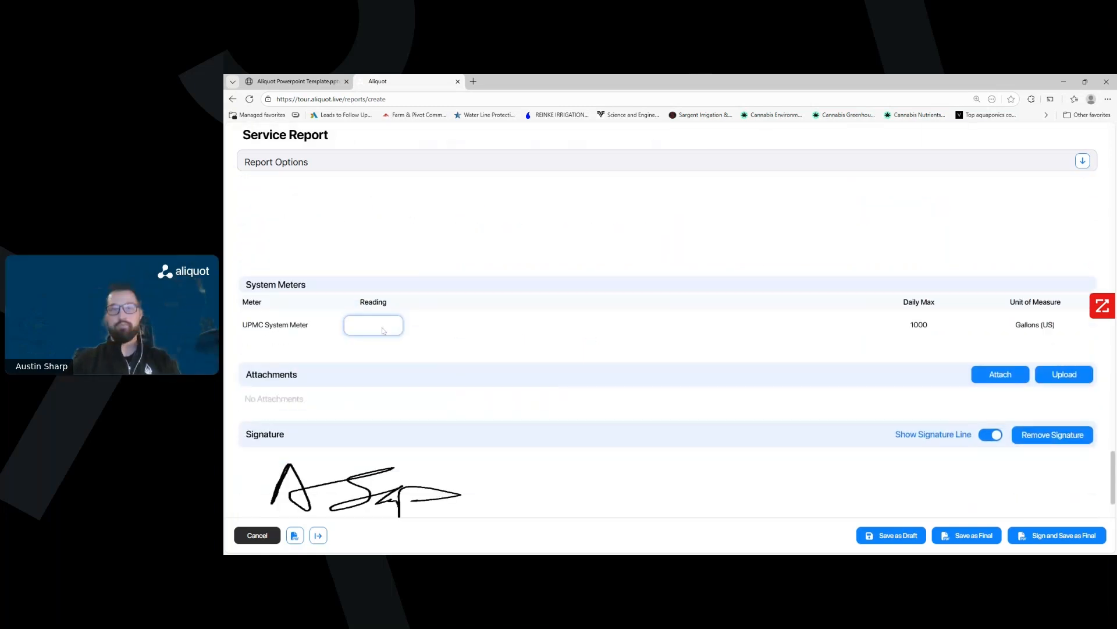
text(788)
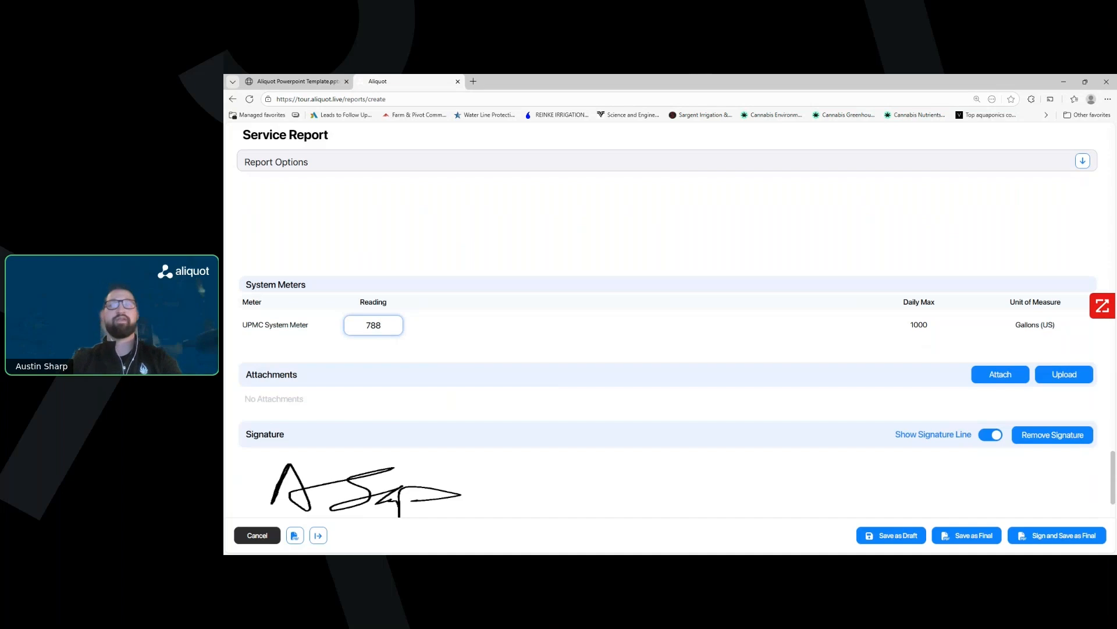
click(896, 345)
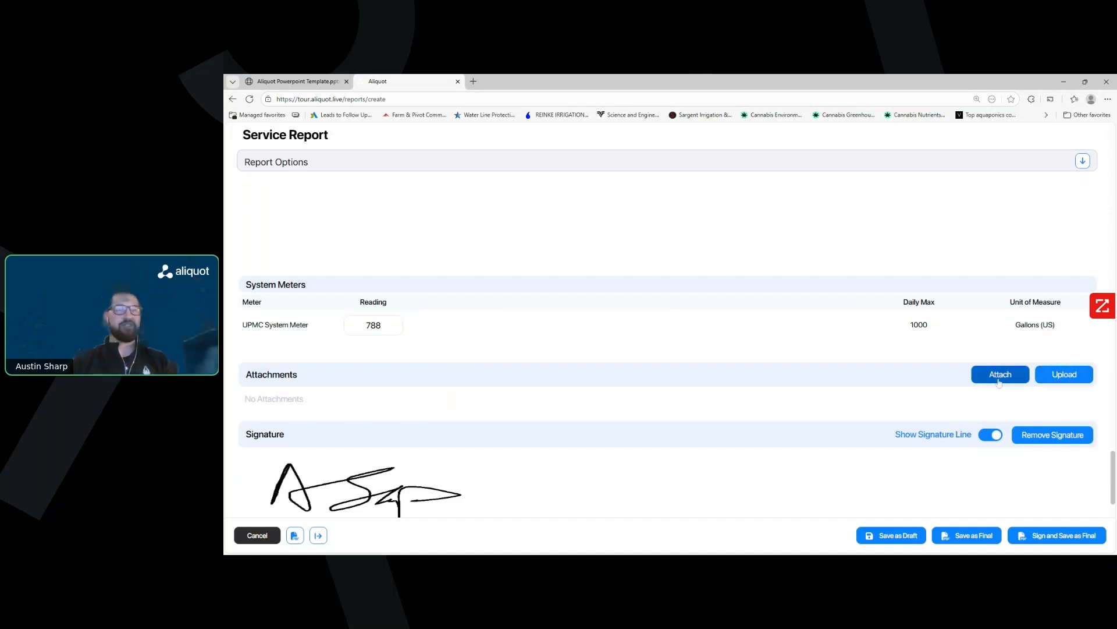
Step: Start signing and saving the service report as final, and enter the signer's full name
scroll(998, 381, down, 2)
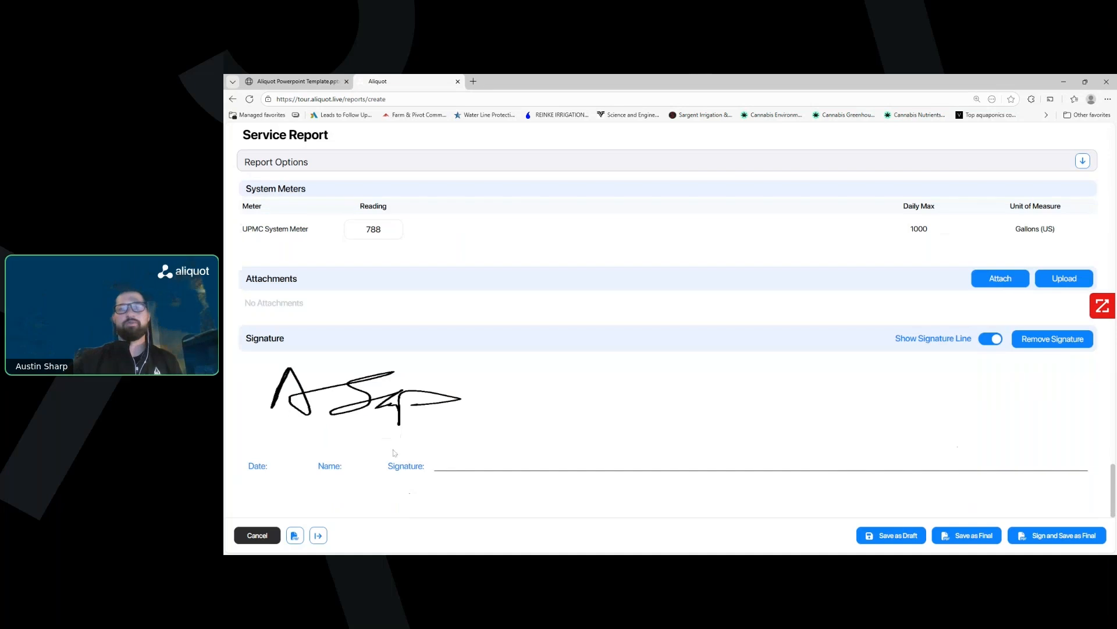
click(879, 535)
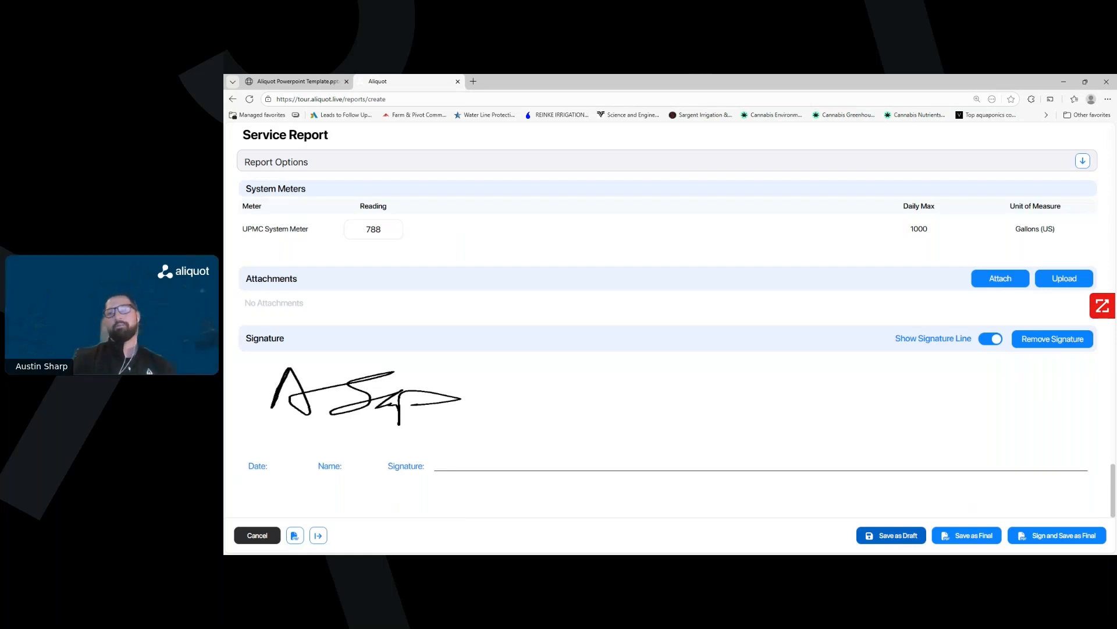
click(964, 536)
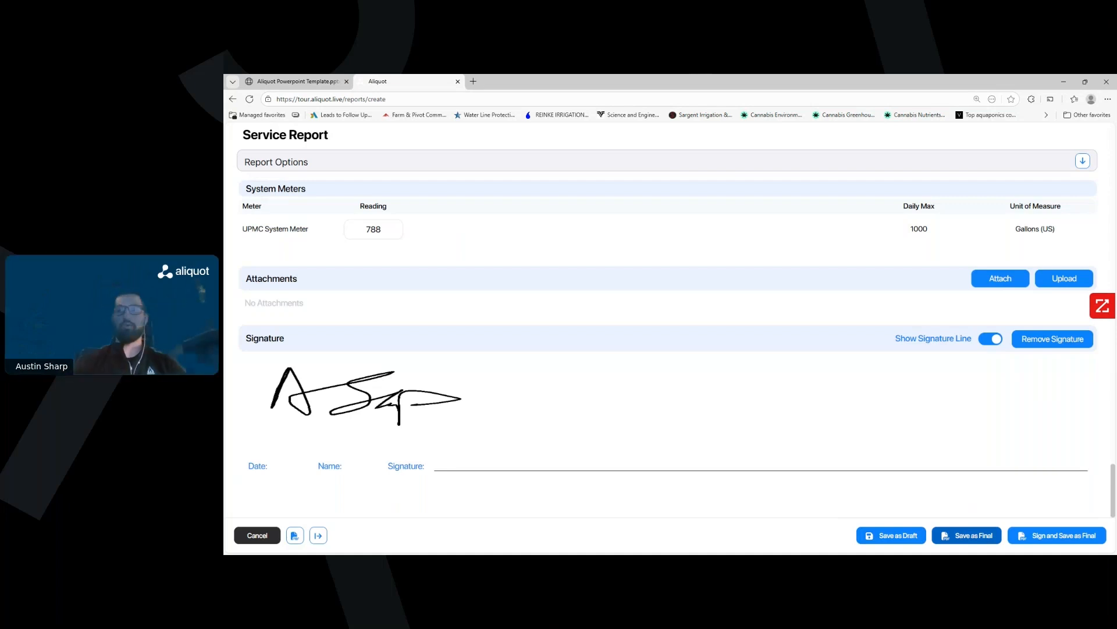
click(1057, 536)
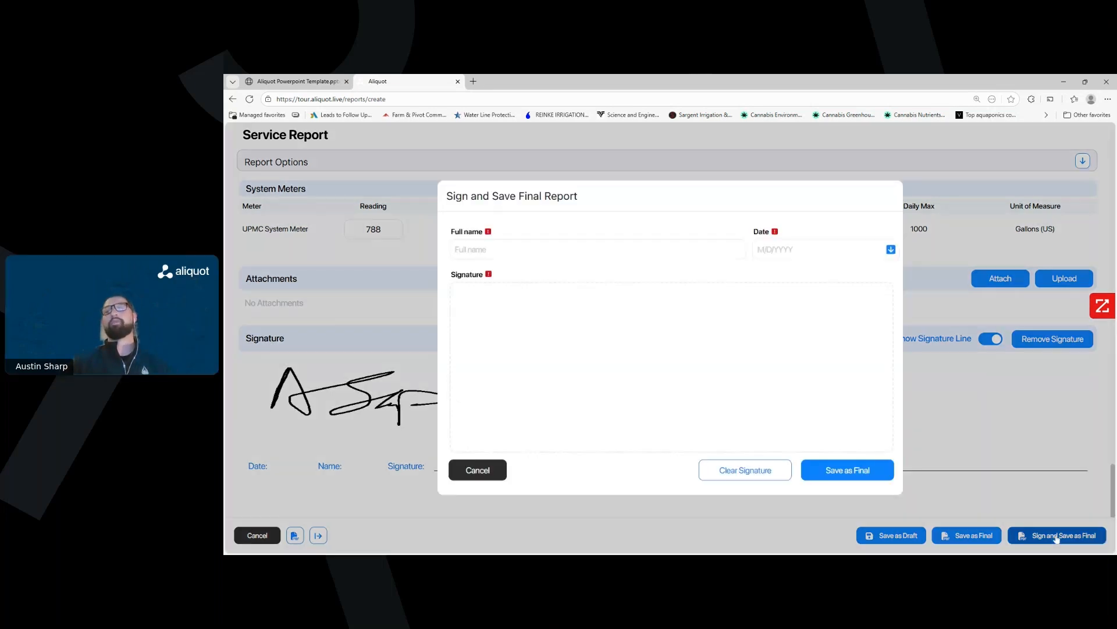
click(516, 256)
text(aus)
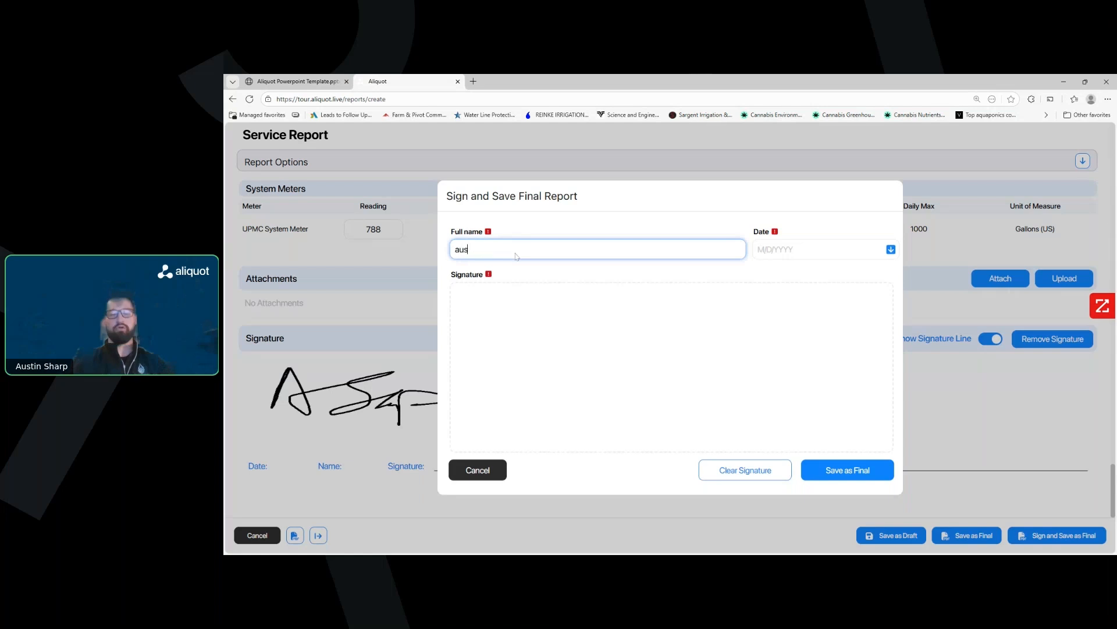
text(tin)
Step: Sign the report with today's date and a handwritten signature, and save it as final
click(769, 250)
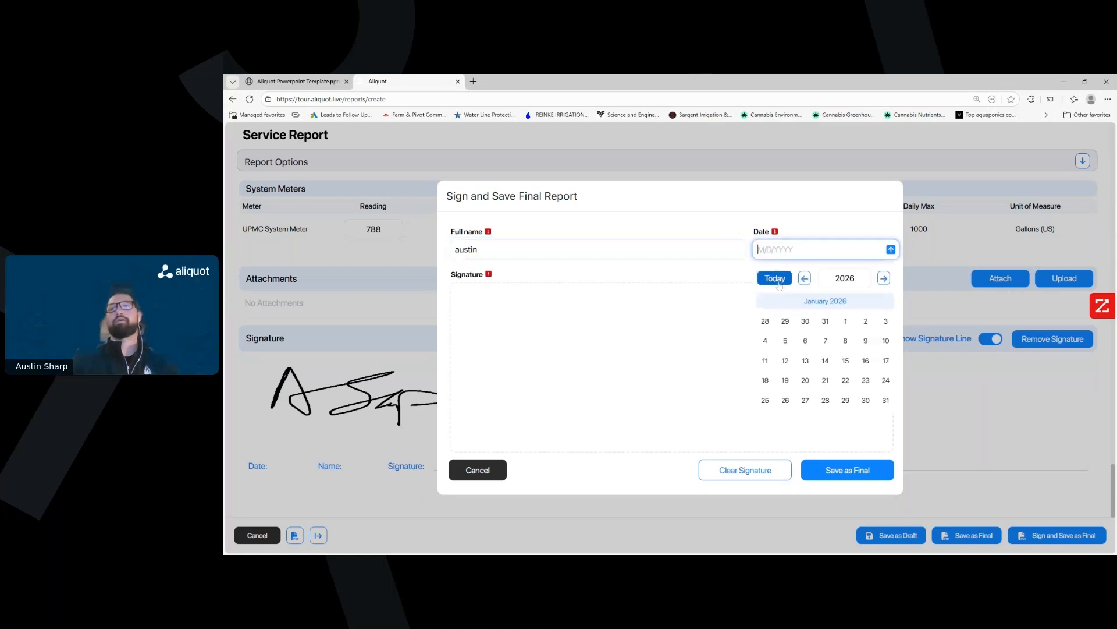
click(775, 278)
mouse_move(511, 342)
mouse_down()
mouse_move(532, 350)
mouse_move(611, 330)
mouse_up()
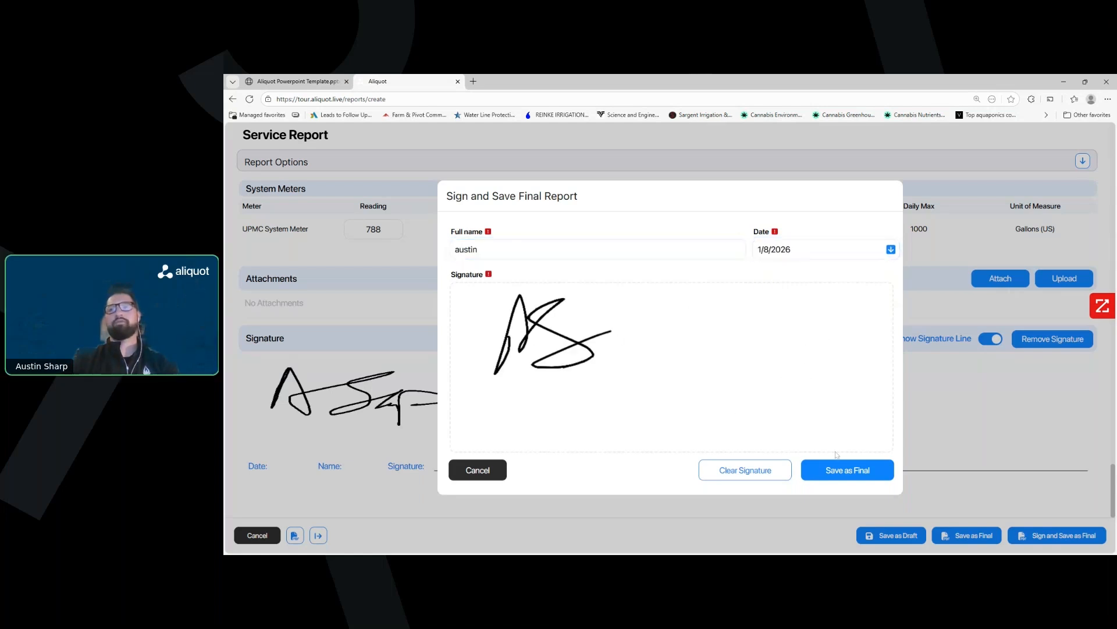
click(841, 472)
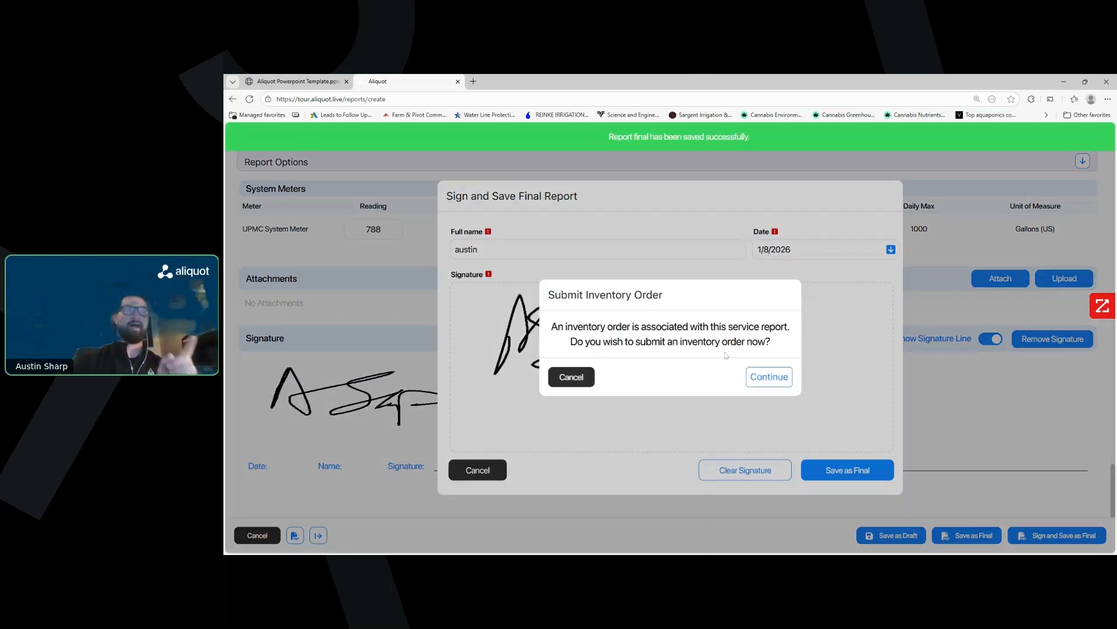
Step: Proceed to the associated inventory order and request 10 Bags for Boiler A Bldg with the note "10 bags"
click(768, 377)
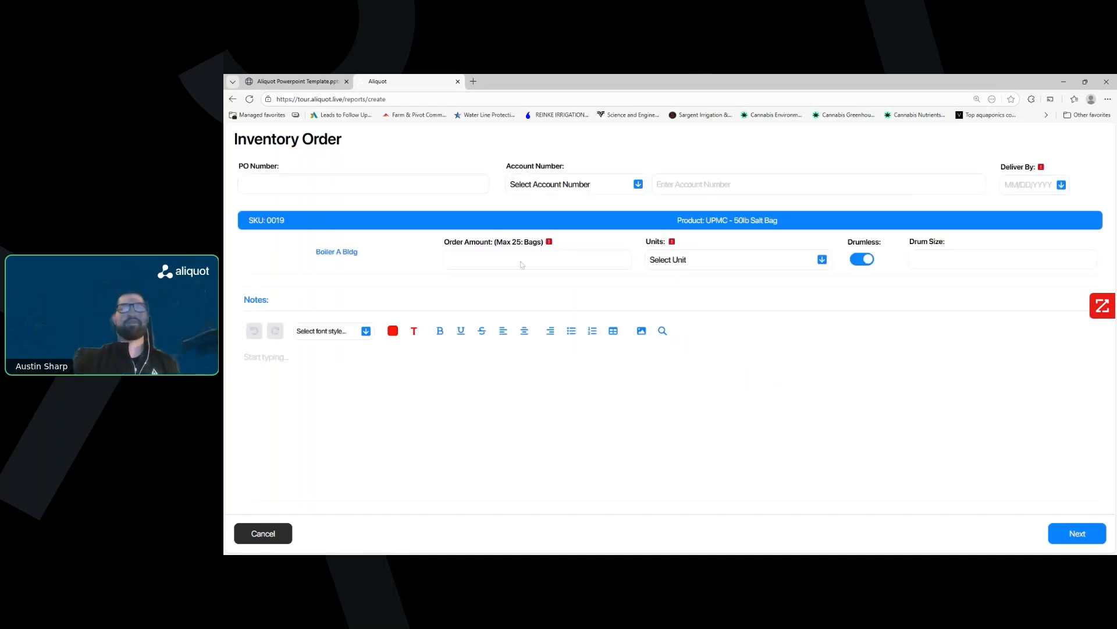
click(522, 263)
text(1)
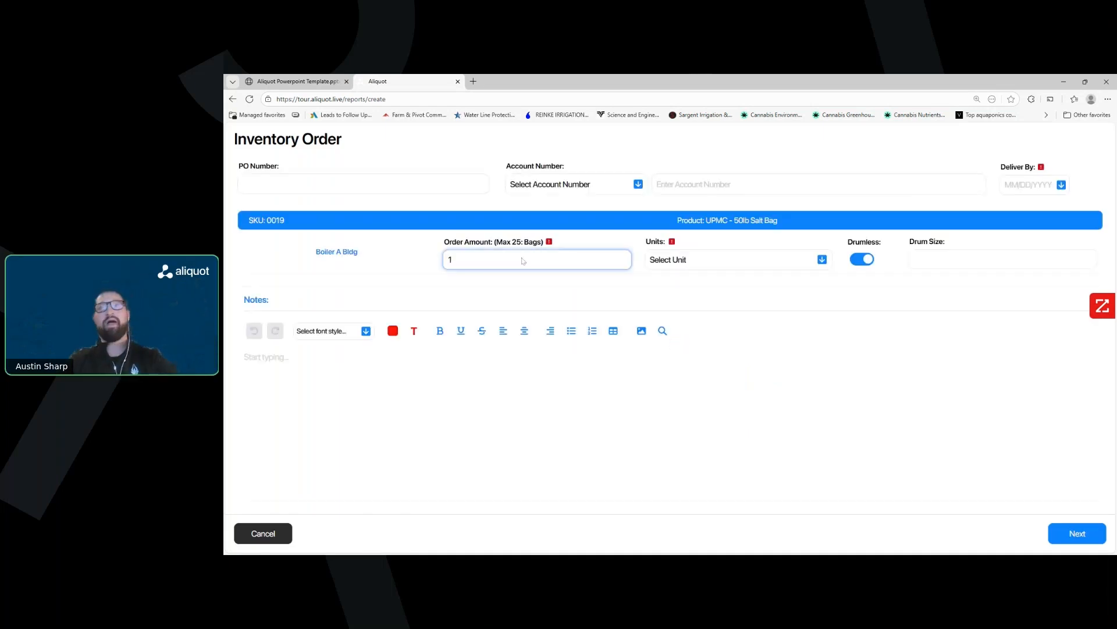
text(0)
click(691, 263)
click(687, 297)
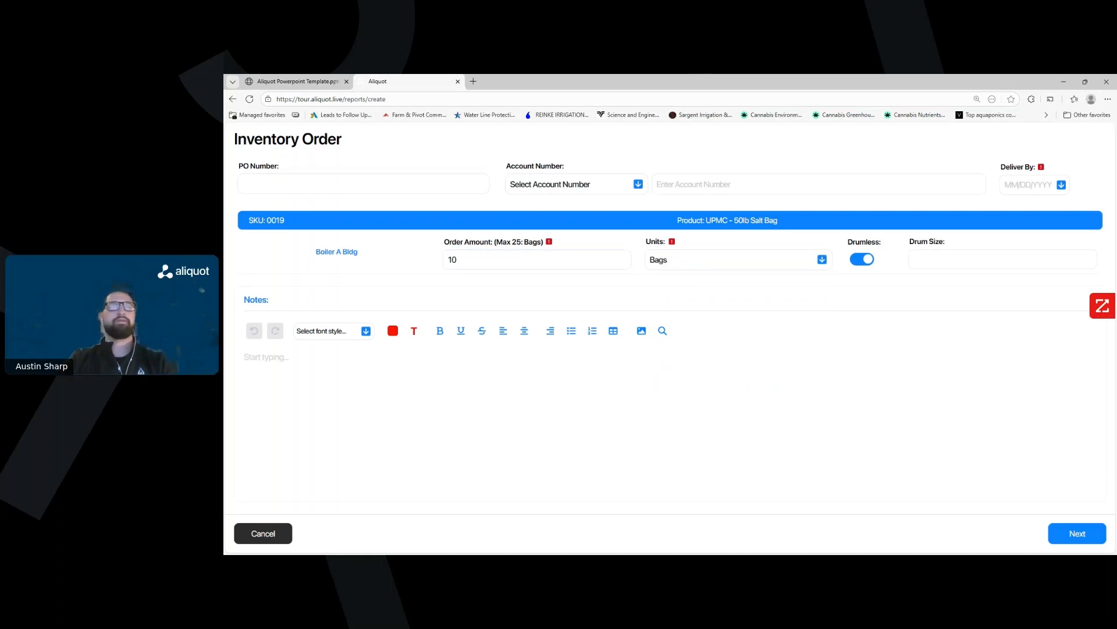
text(10 bags)
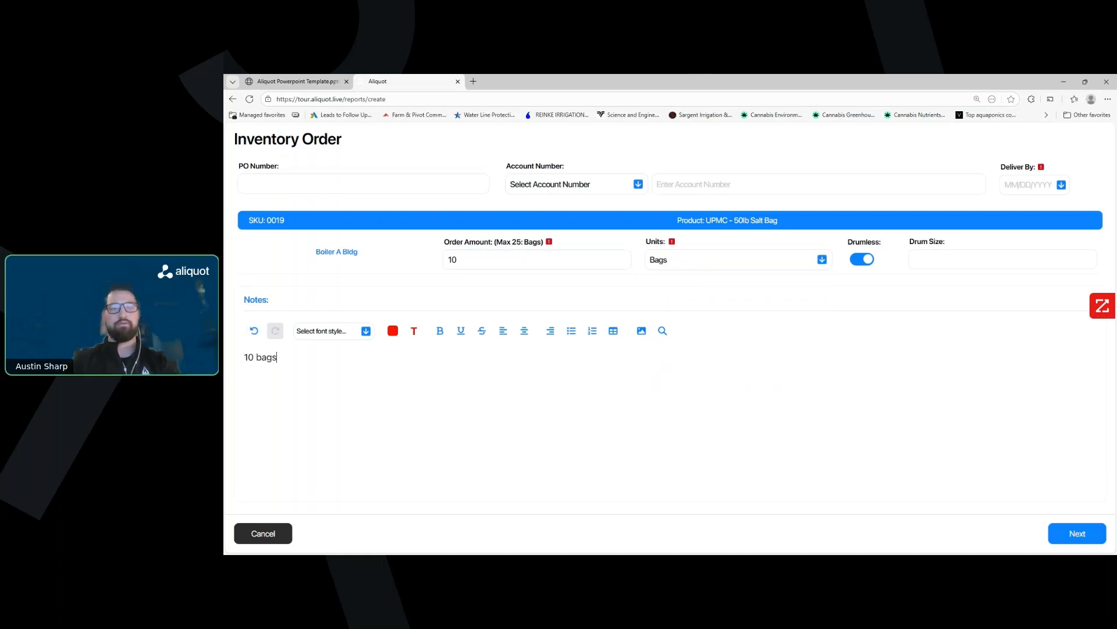
Step: Enter the order's PO number, set the delivery date to 01/22/2026, and continue to the email distribution list
click(346, 189)
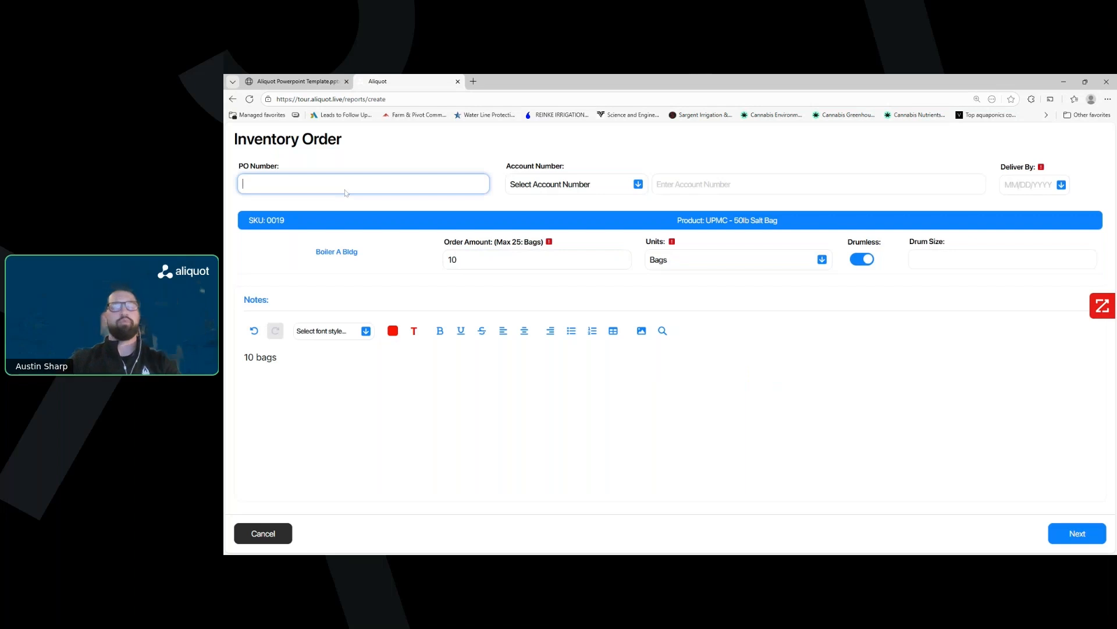
text(098)
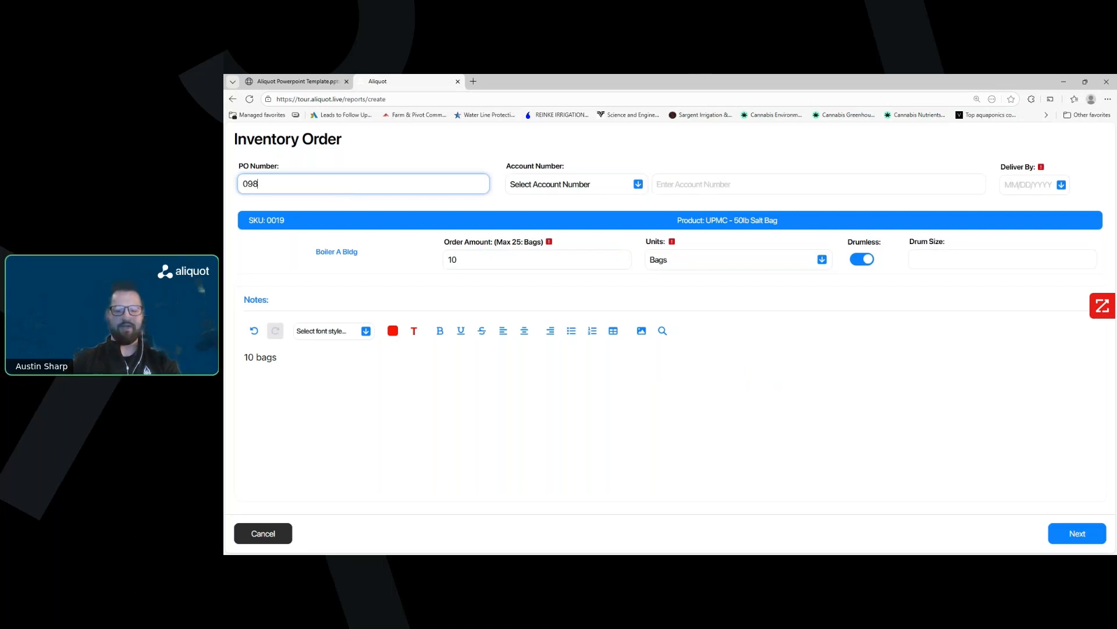
text(7)
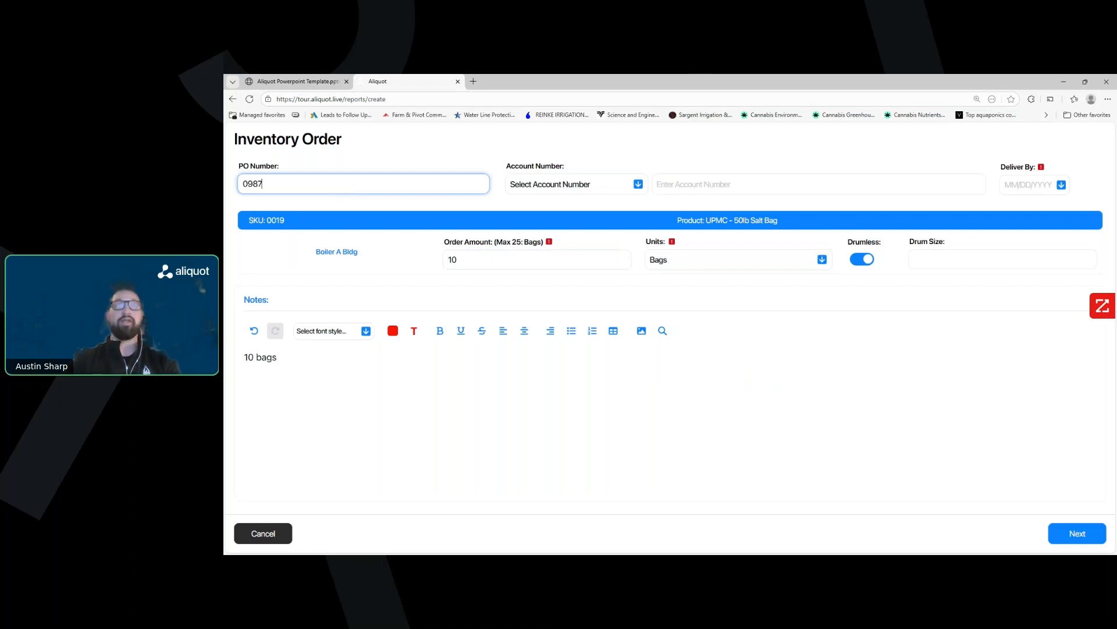
click(1030, 189)
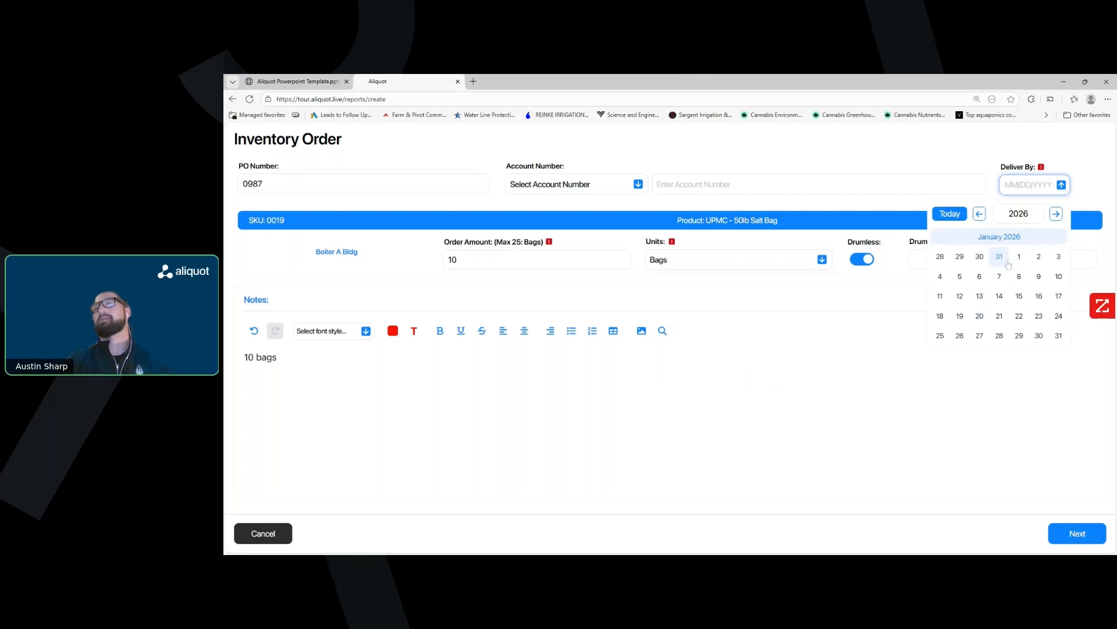
click(1019, 316)
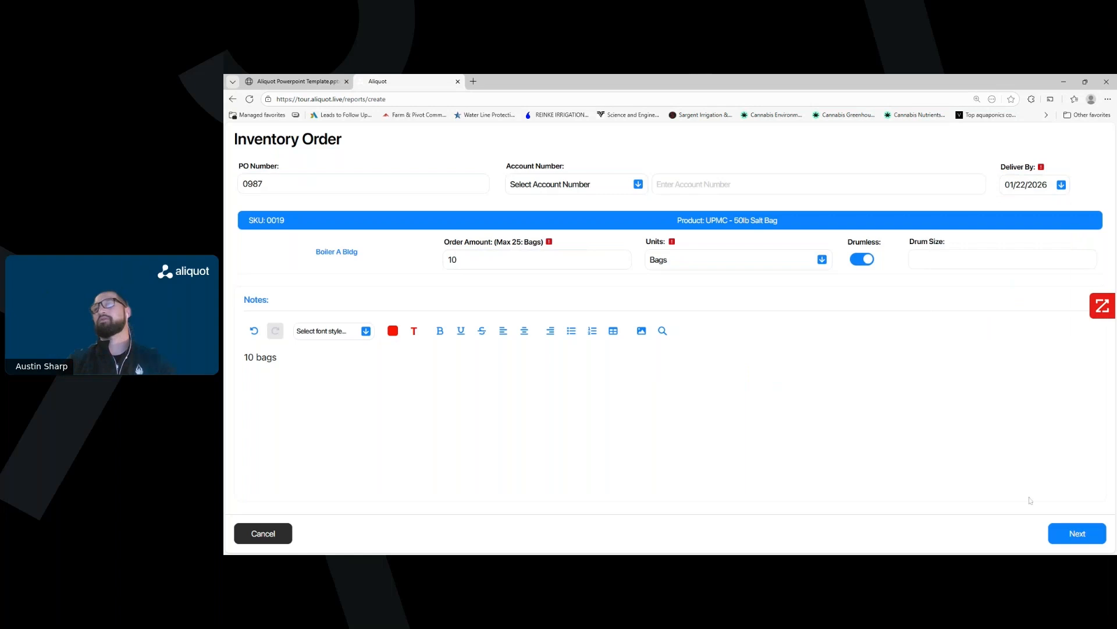
click(1077, 533)
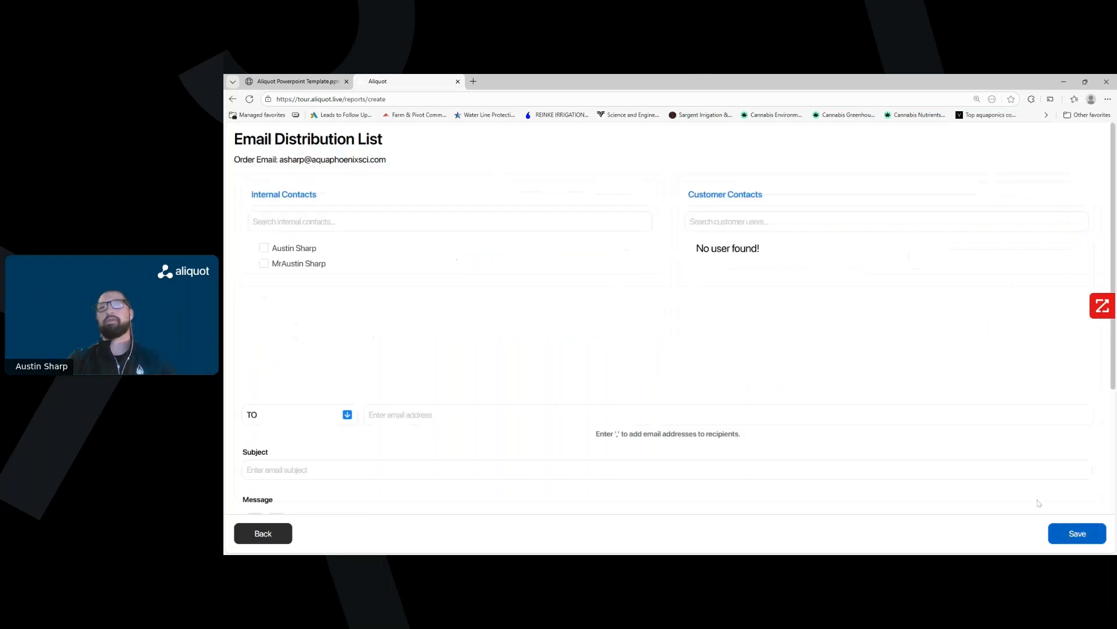
Step: Add the first internal contact to the order email with the subject "New ORder - 10 bags", and submit the inventory order
click(265, 249)
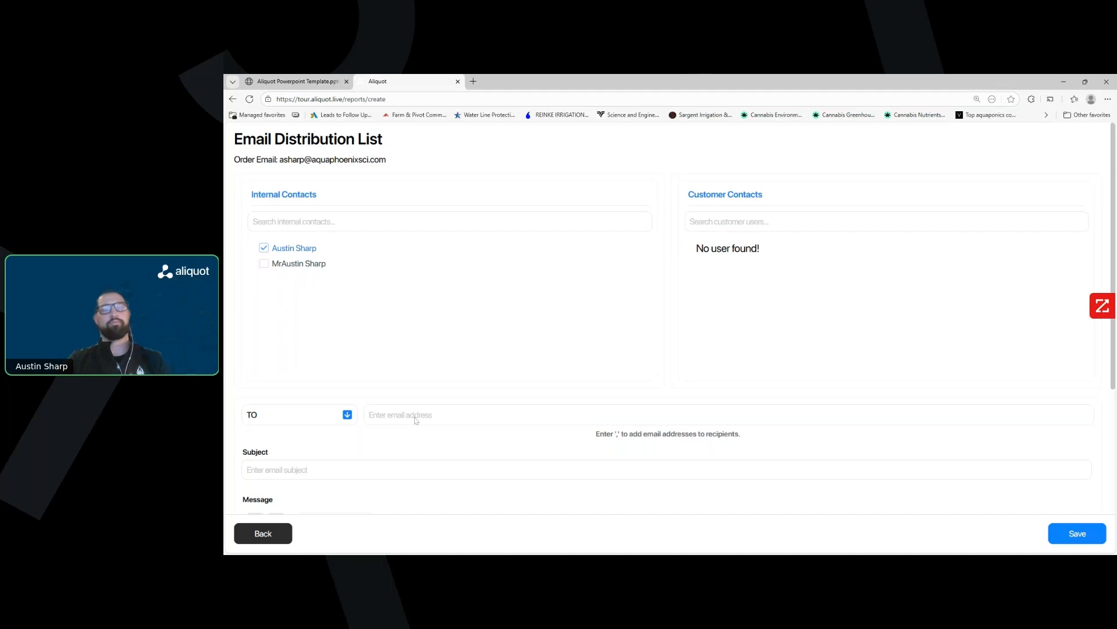
scroll(416, 421, down, 3)
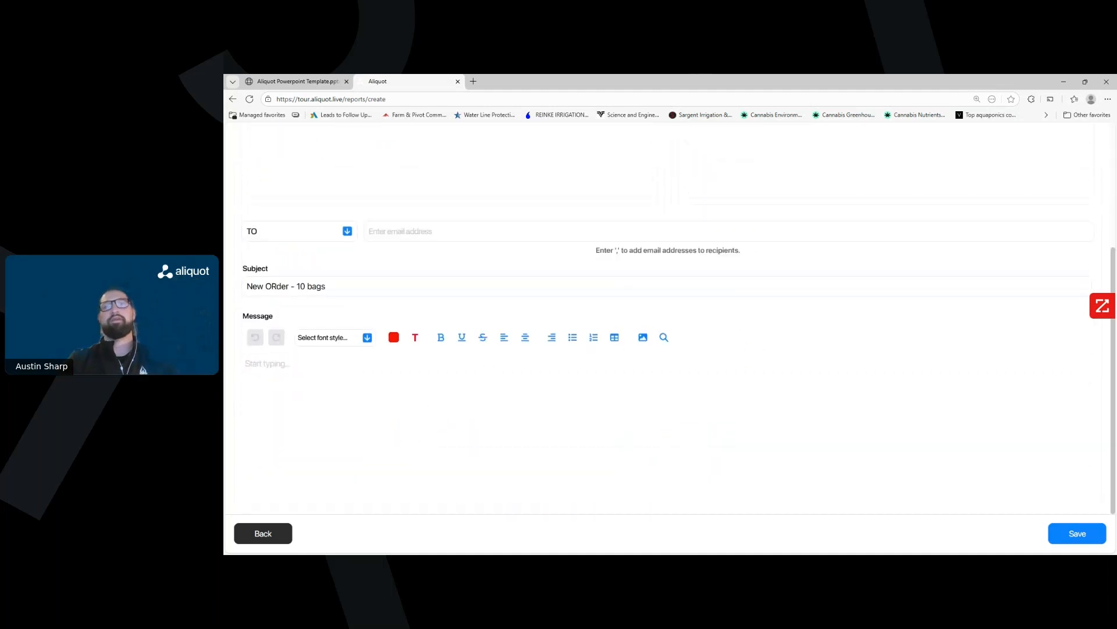
click(1079, 534)
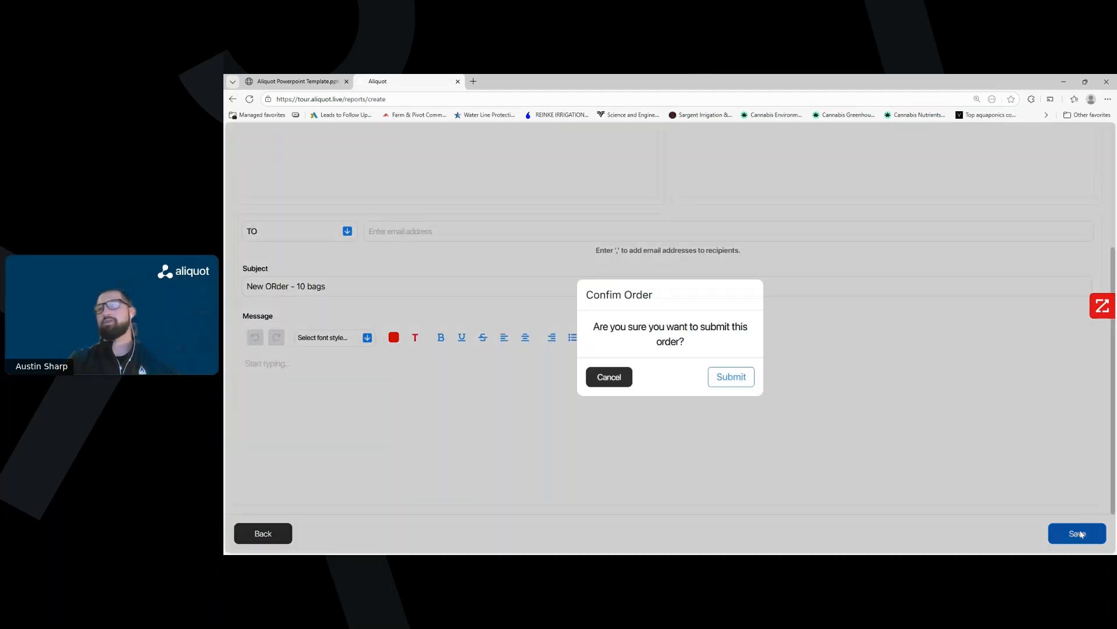
click(730, 376)
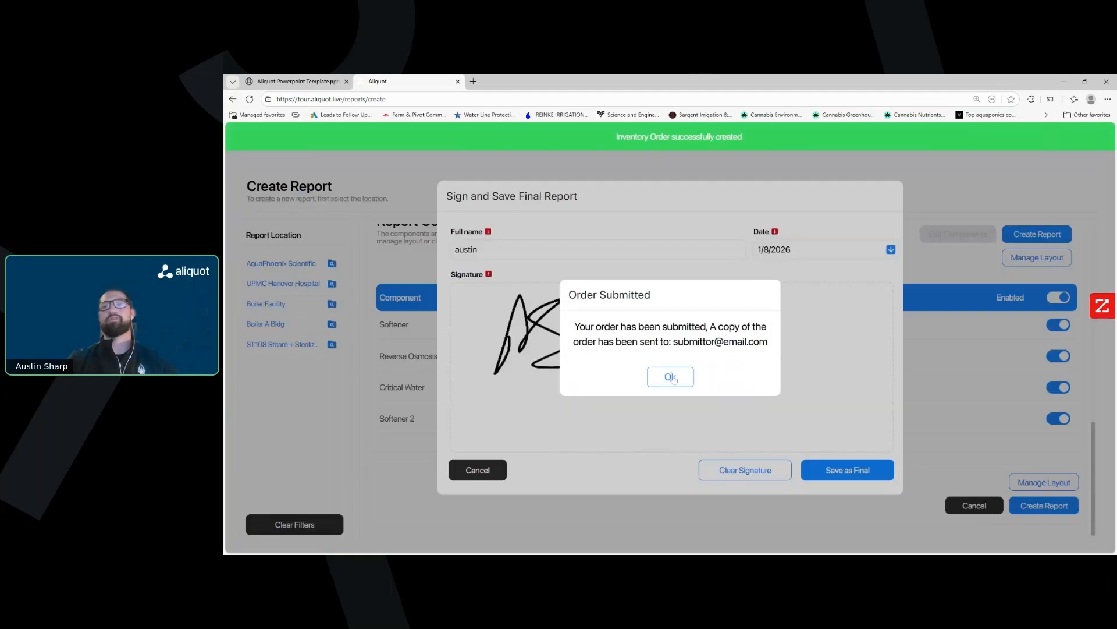
click(671, 377)
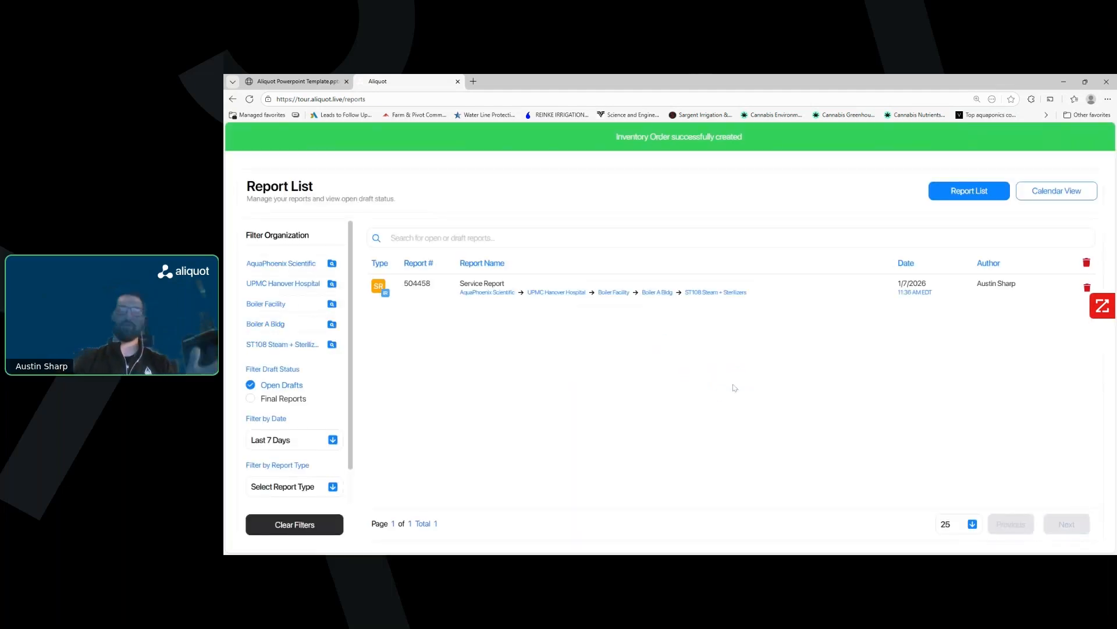